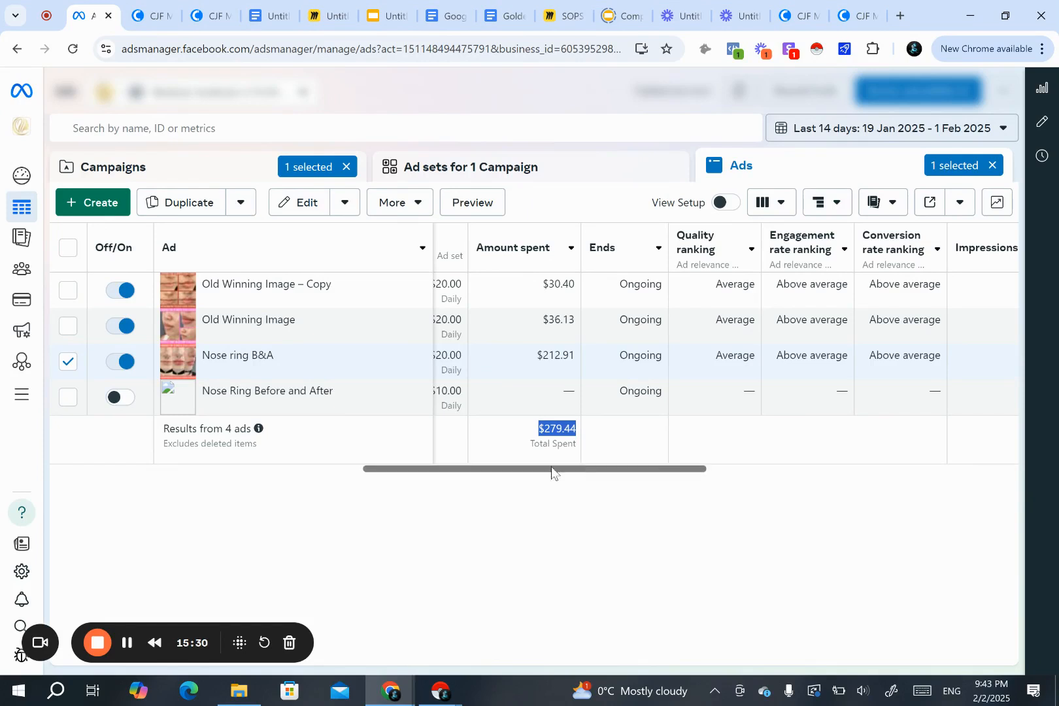
# - Review the ads table's results, reach, views, frequency and cost per result for the last 14 days
pyautogui.hscroll(-7, 447, 479)
pyautogui.hscroll(-2, 394, 489)
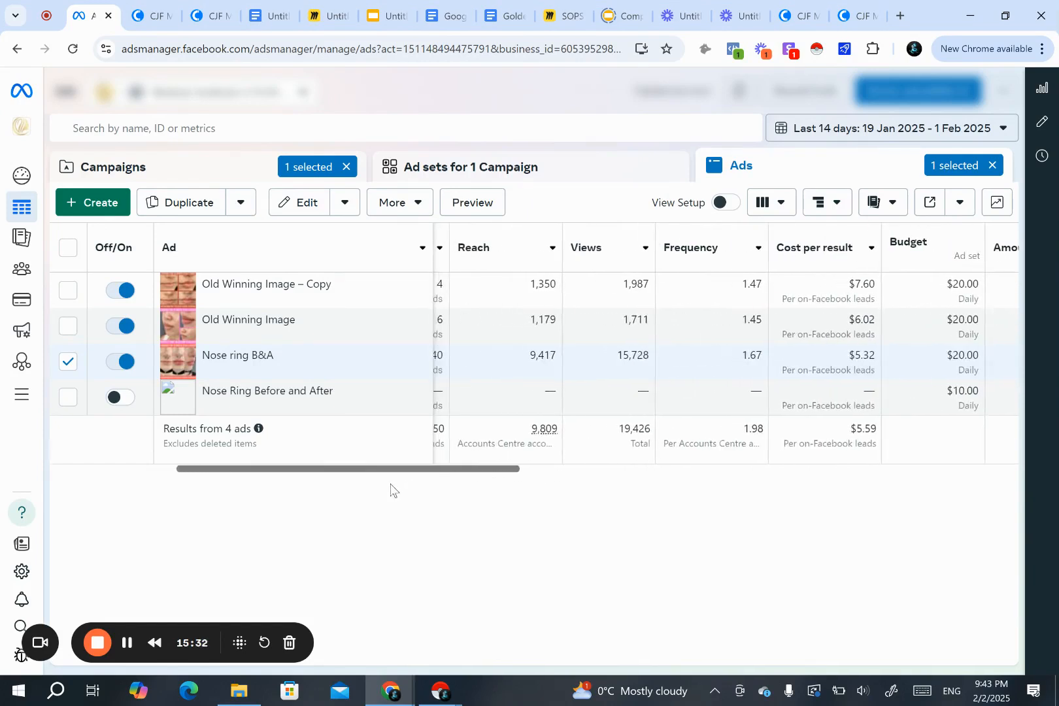
pyautogui.hscroll(-3, 399, 481)
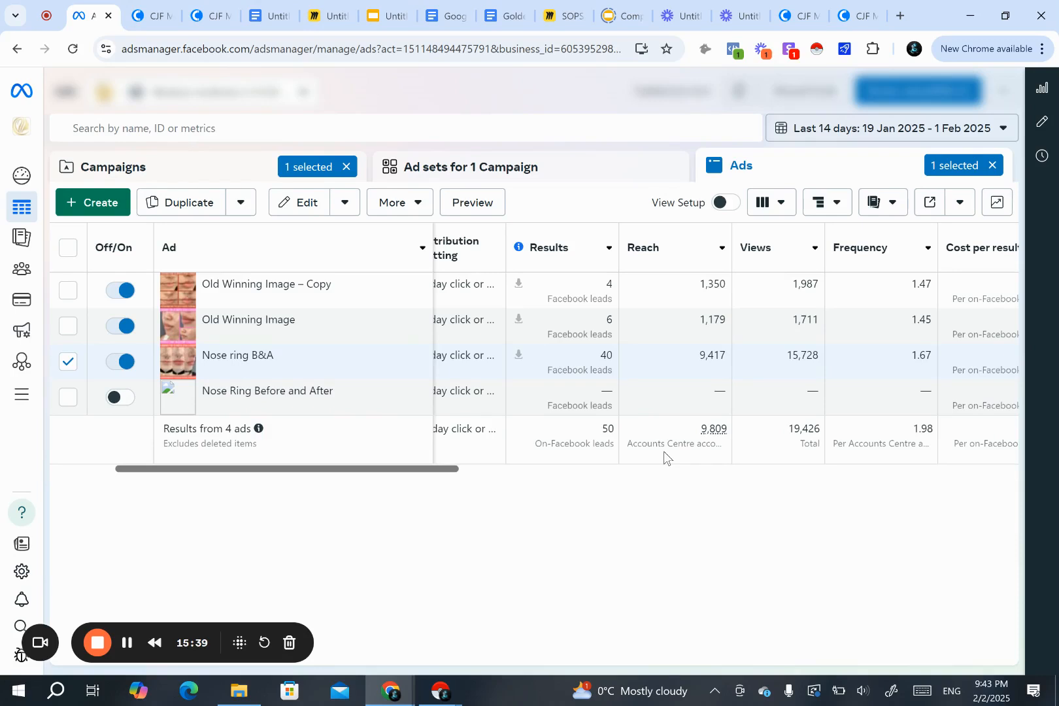
pyautogui.click(128, 645)
pyautogui.click(128, 645)
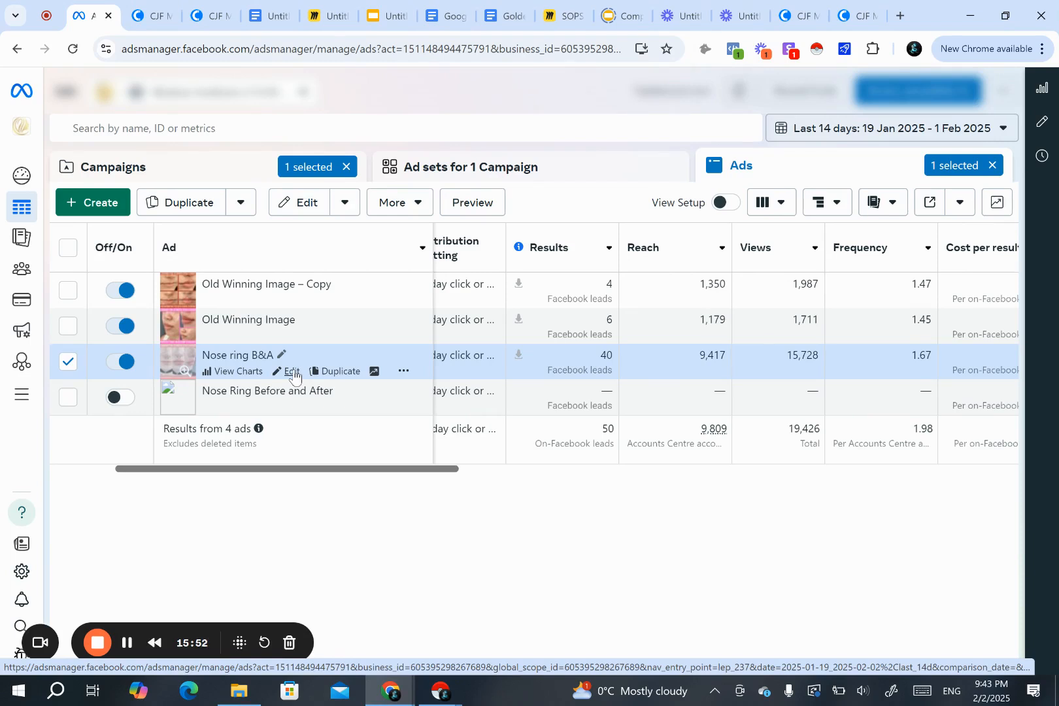
# - Open the Nose ring B&A ad for editing and examine its ad setup and Facebook Feed preview
pyautogui.click(292, 372)
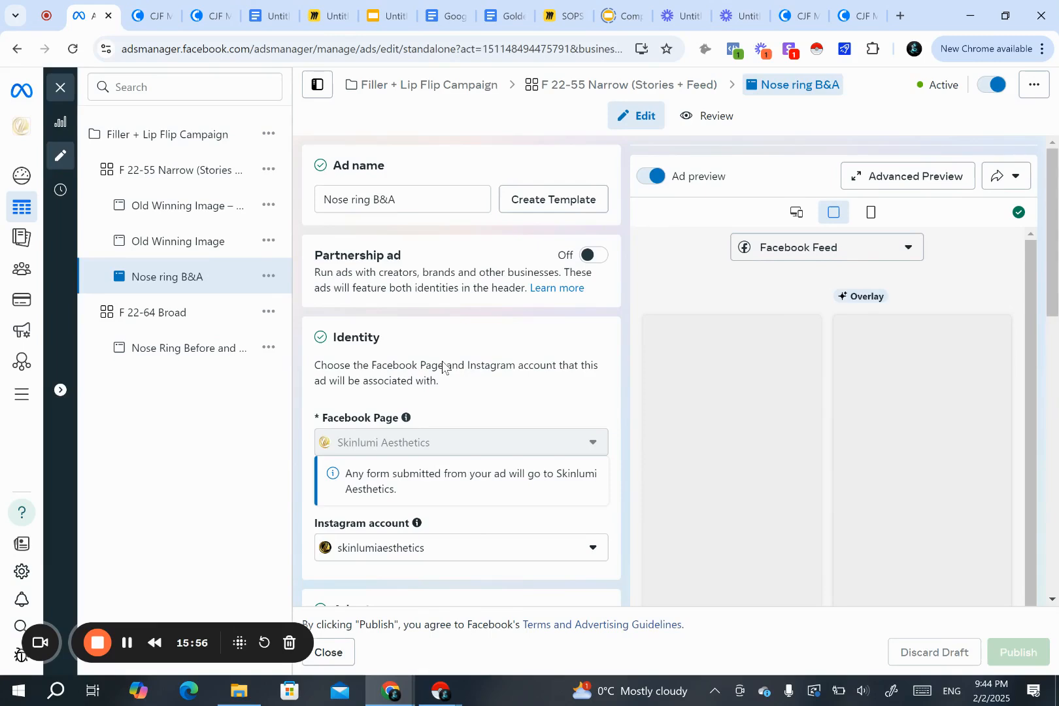
pyautogui.scroll(-5, 442, 365)
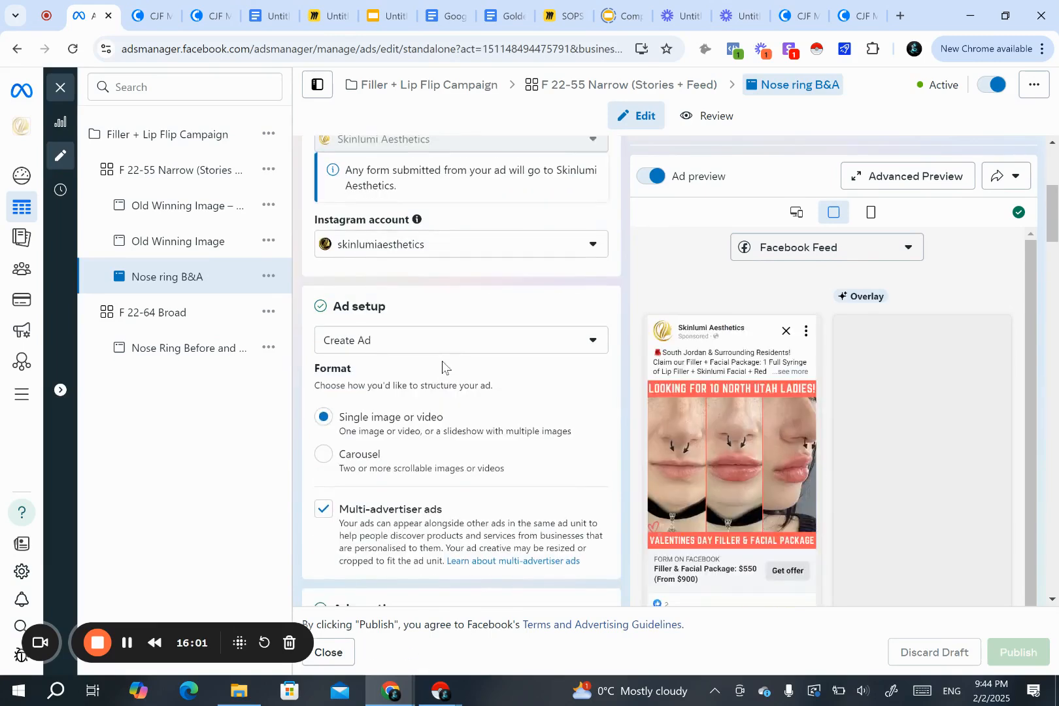
pyautogui.scroll(-2, 442, 366)
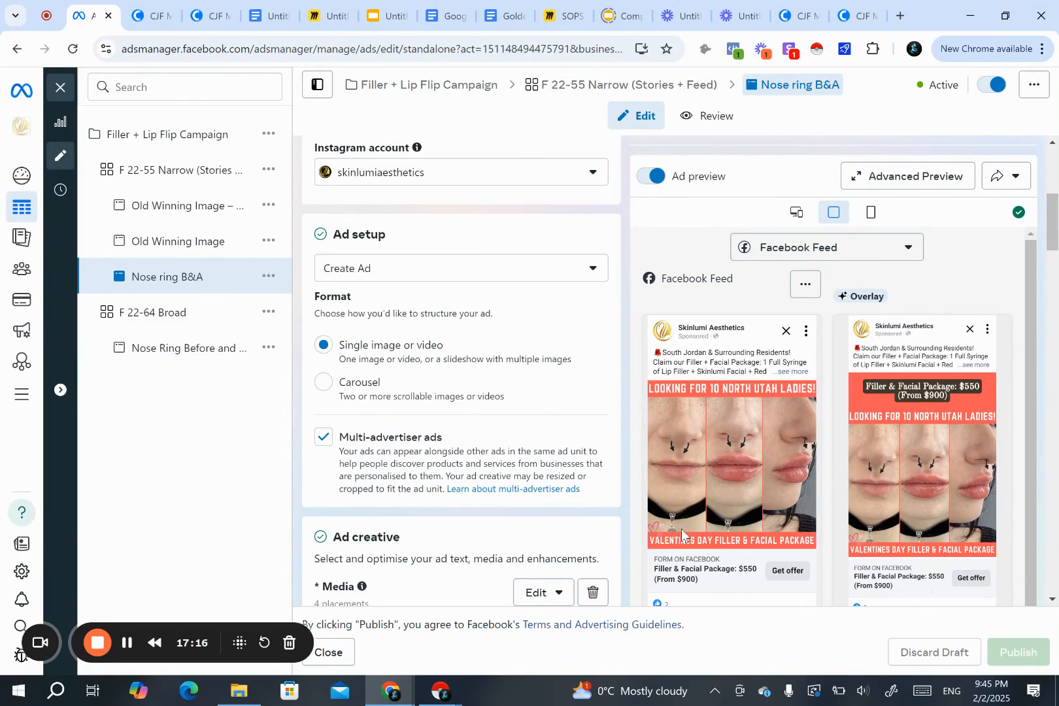
pyautogui.scroll(-1, 633, 539)
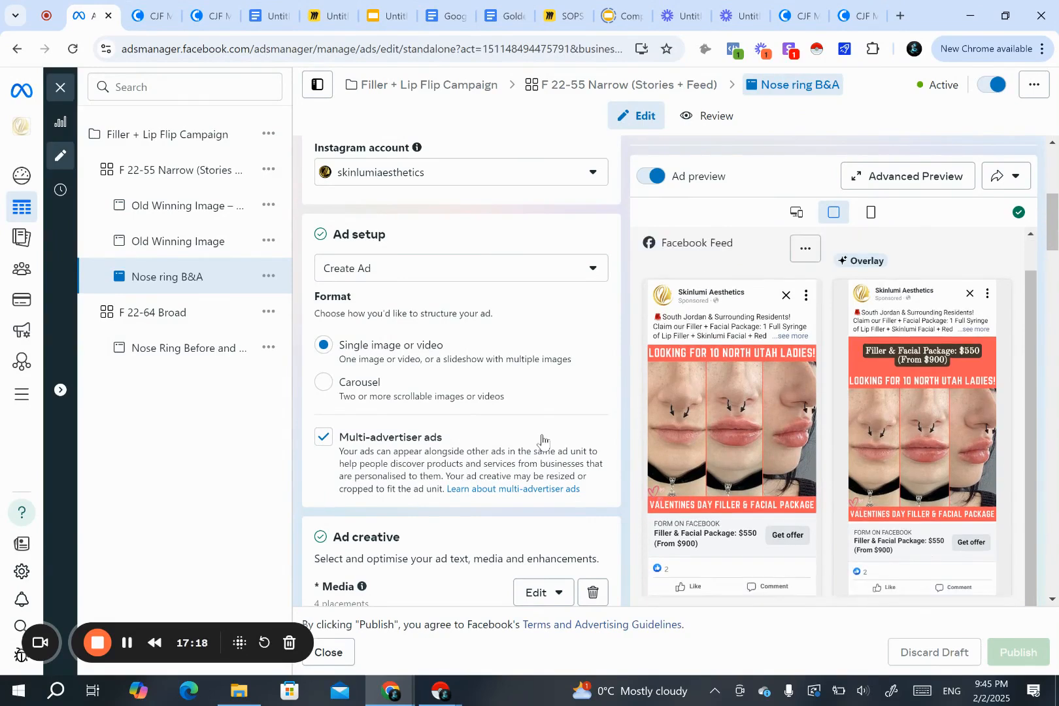
# - Open the Old Winning Image – Copy ad and examine its creative and Facebook Feed preview
pyautogui.scroll(-3, 477, 372)
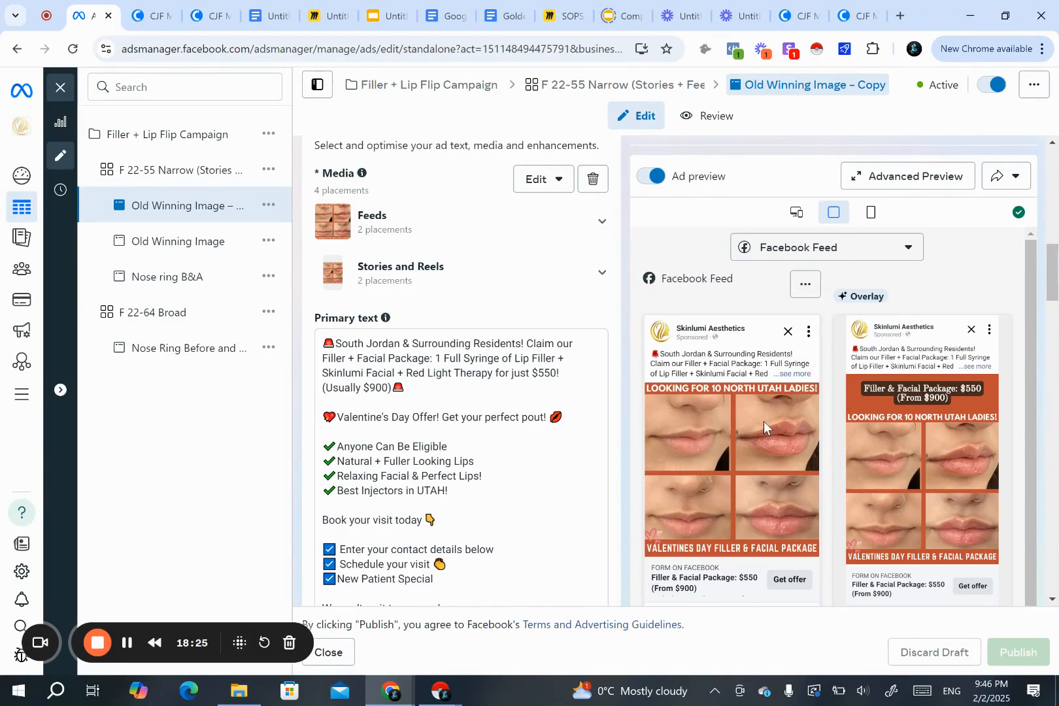
pyautogui.scroll(-1, 764, 422)
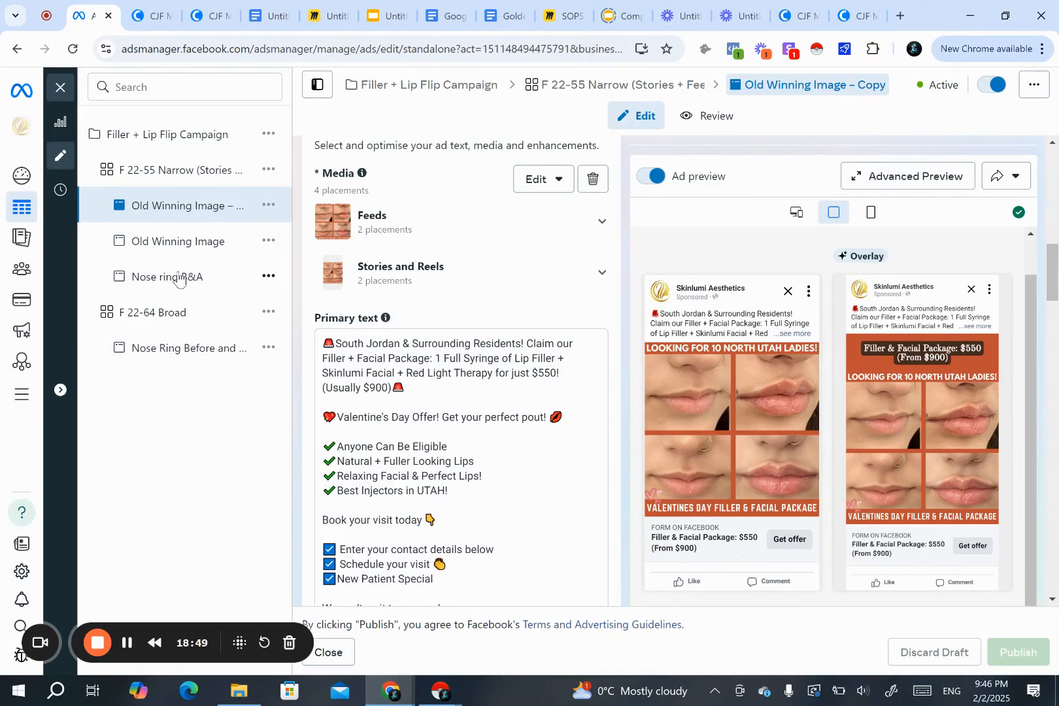
# - Return to the Nose ring B&A ad and select the location callout and offer wording in its primary text's opening paragraph
pyautogui.click(207, 288)
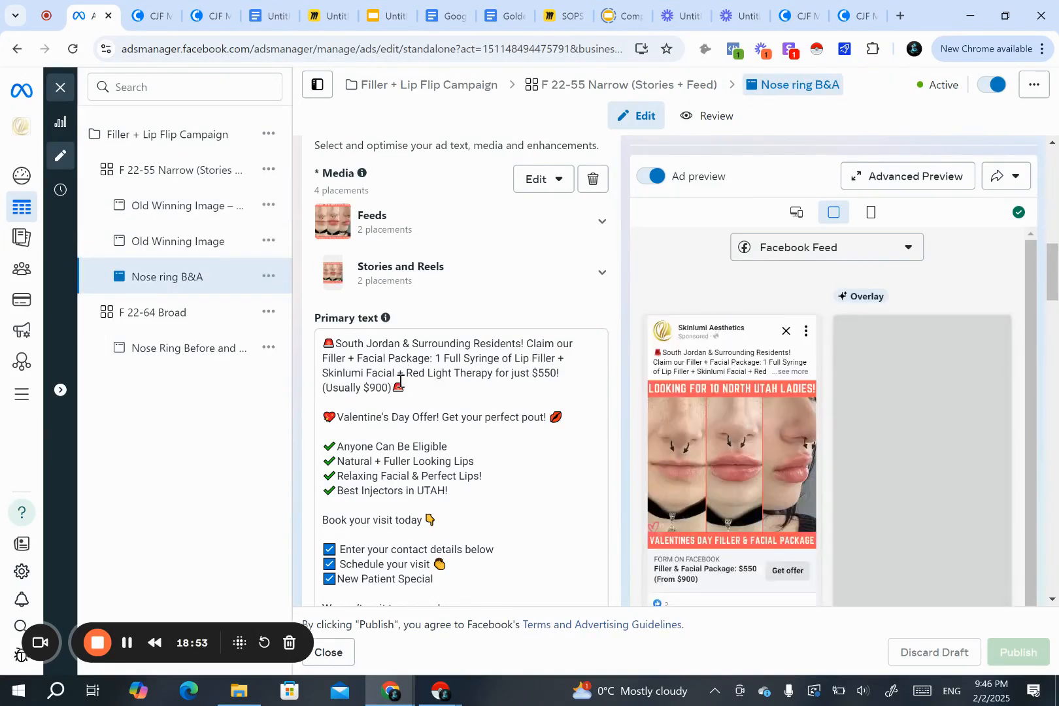
pyautogui.tripleClick(323, 345)
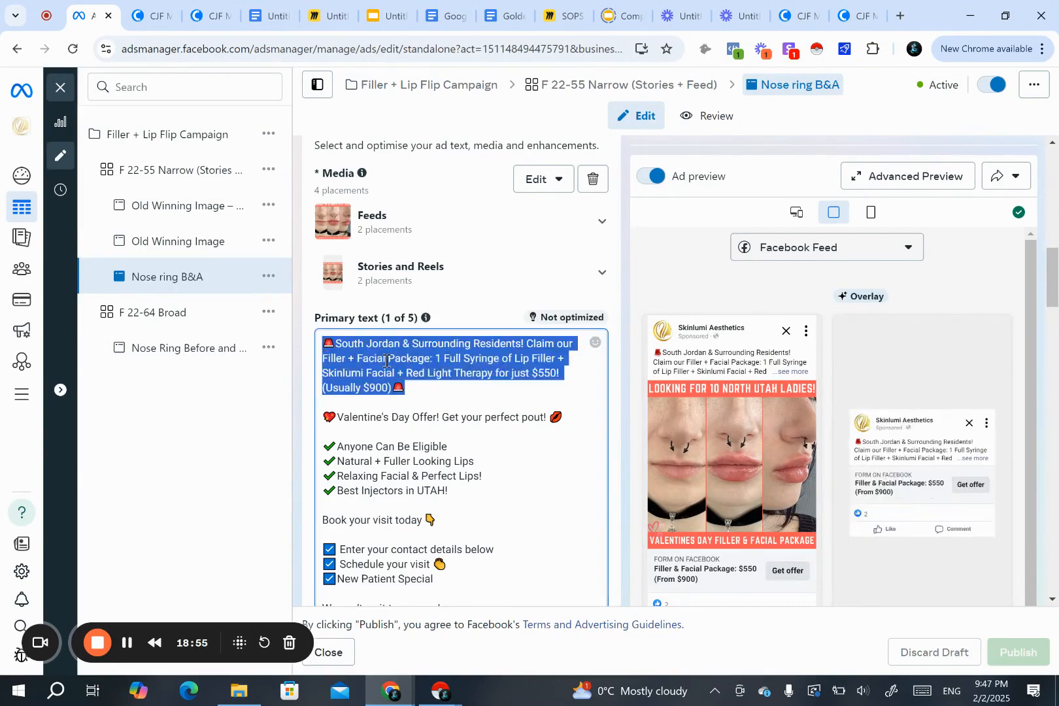
pyautogui.click(324, 345)
pyautogui.moveTo(324, 346); pyautogui.dragTo(523, 345)
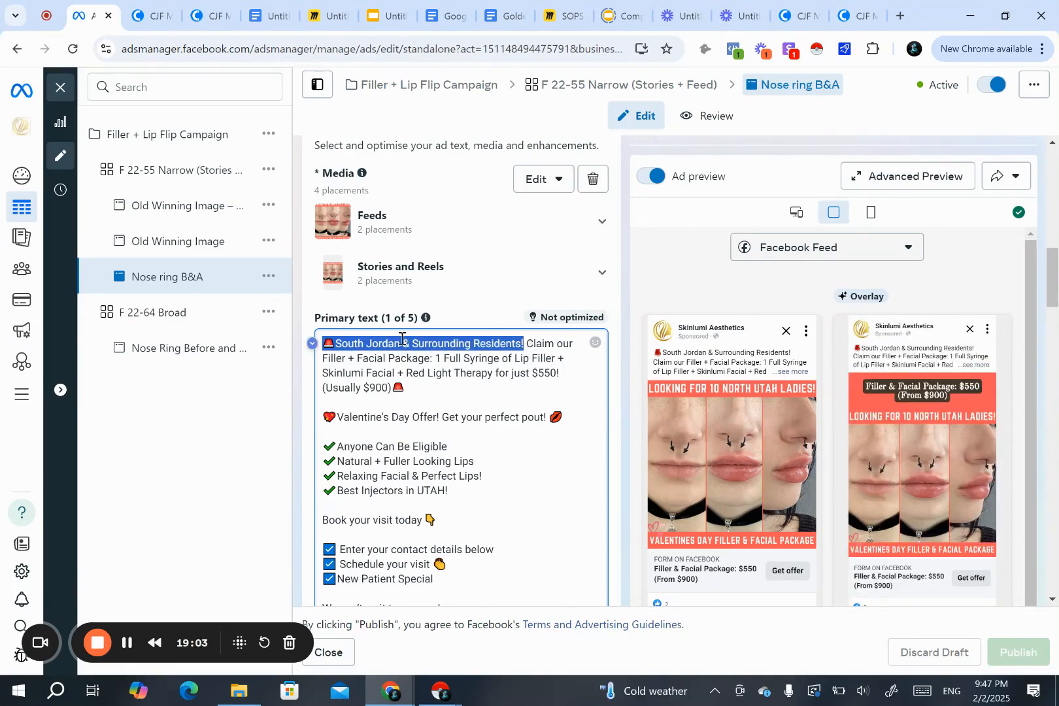
pyautogui.click(350, 350)
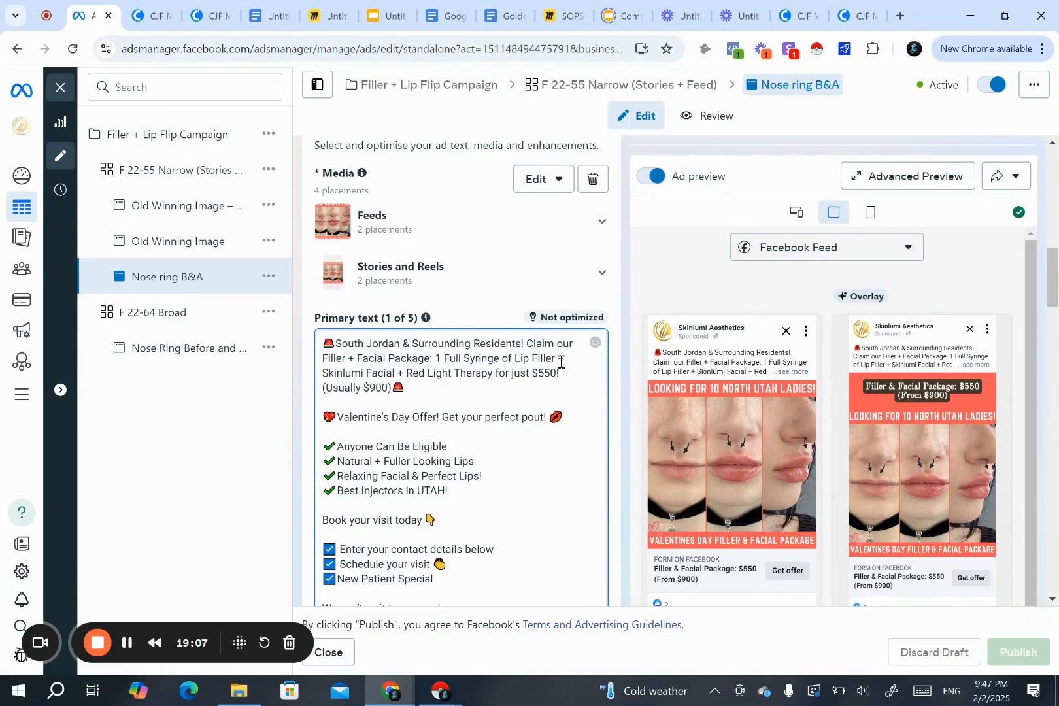
pyautogui.moveTo(433, 360); pyautogui.dragTo(533, 344)
pyautogui.click(435, 360)
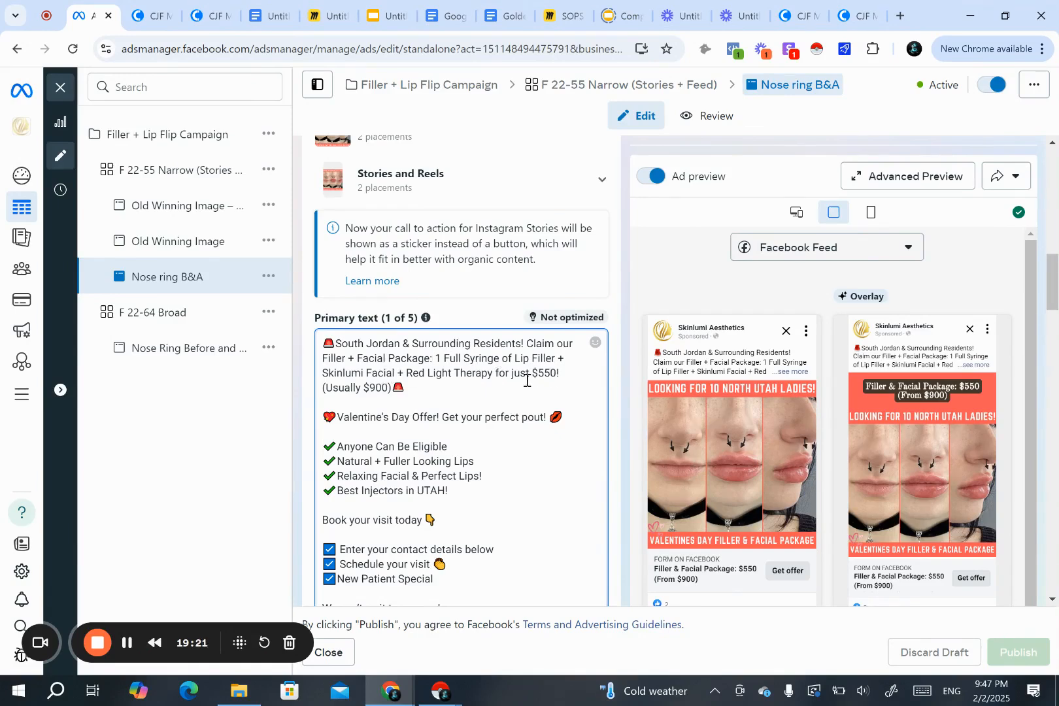
# - Select the primary text's entire opening paragraph to examine the offer and the siren emojis around it
pyautogui.tripleClick(333, 350)
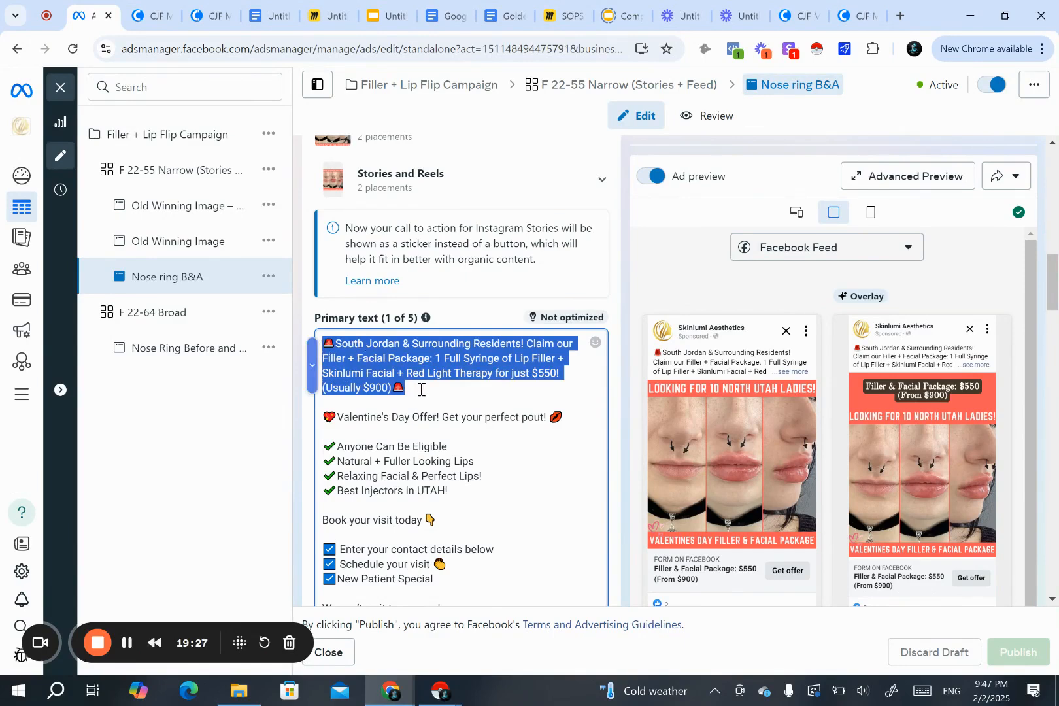
pyautogui.press('Right')
pyautogui.keyDown('shift'); pyautogui.click(332, 344); pyautogui.keyUp('shift')
pyautogui.click(335, 344)
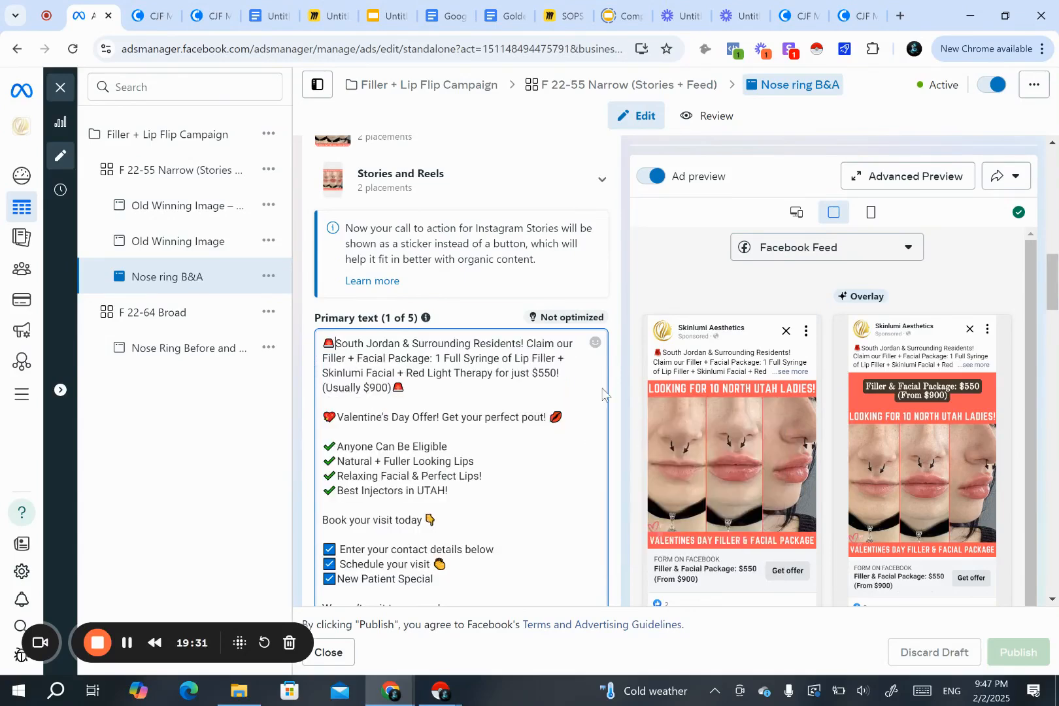
pyautogui.tripleClick(327, 346)
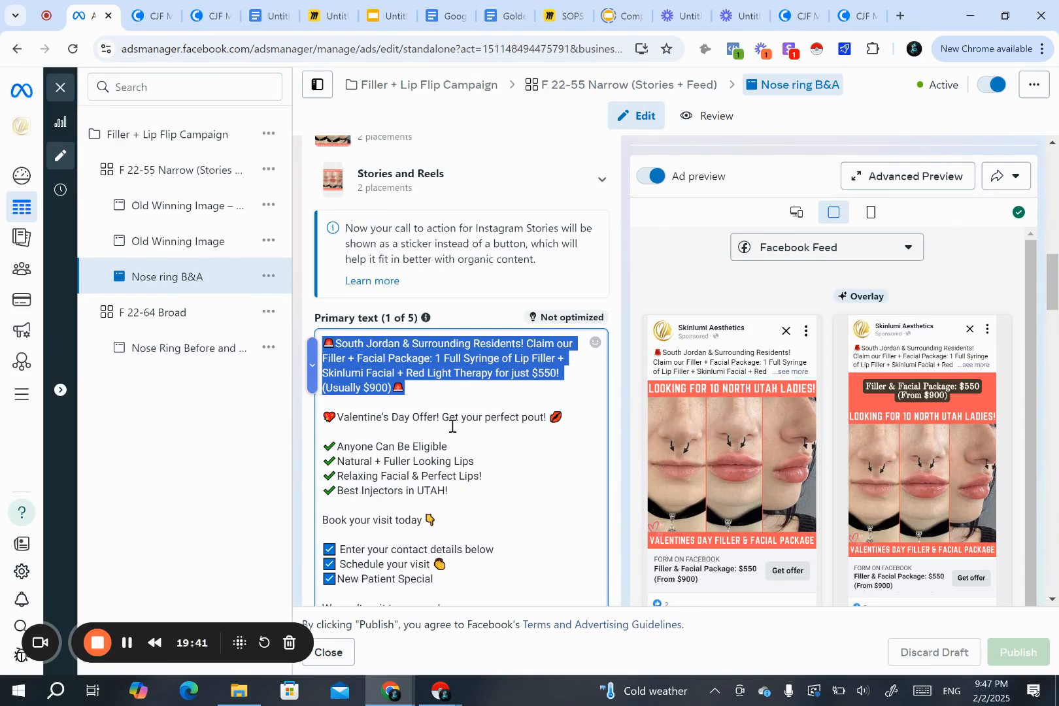
# - Select the Valentine's Day offer line and the four check-marked benefits in the primary text to review them
pyautogui.scroll(-1, 452, 425)
pyautogui.moveTo(323, 372); pyautogui.dragTo(575, 374)
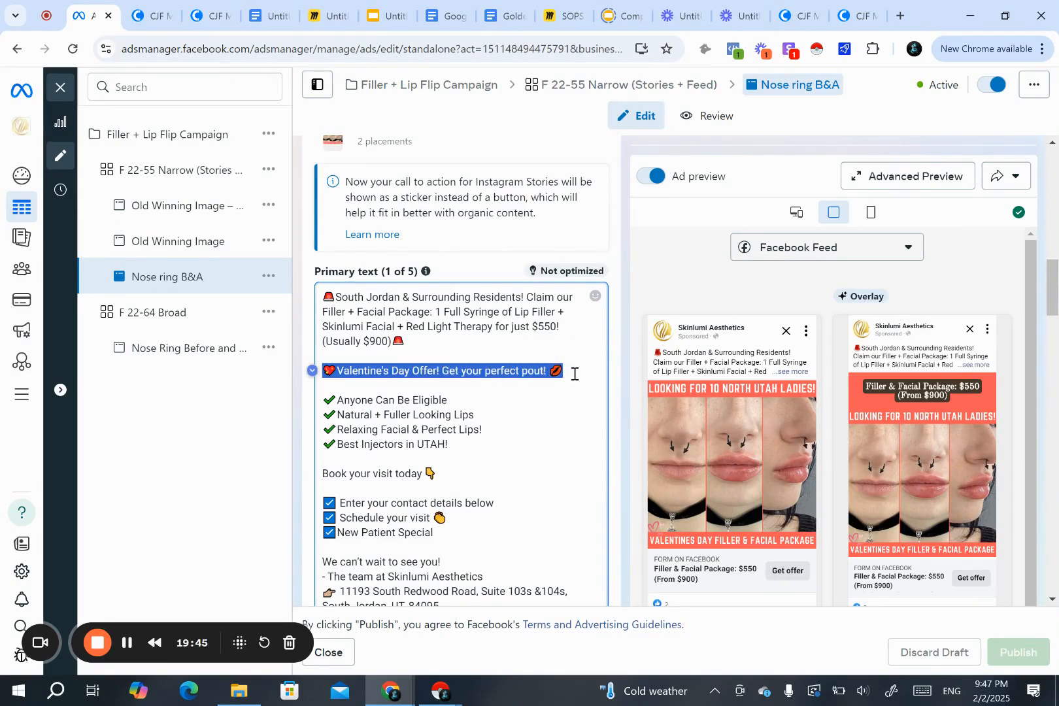
pyautogui.scroll(-1, 575, 374)
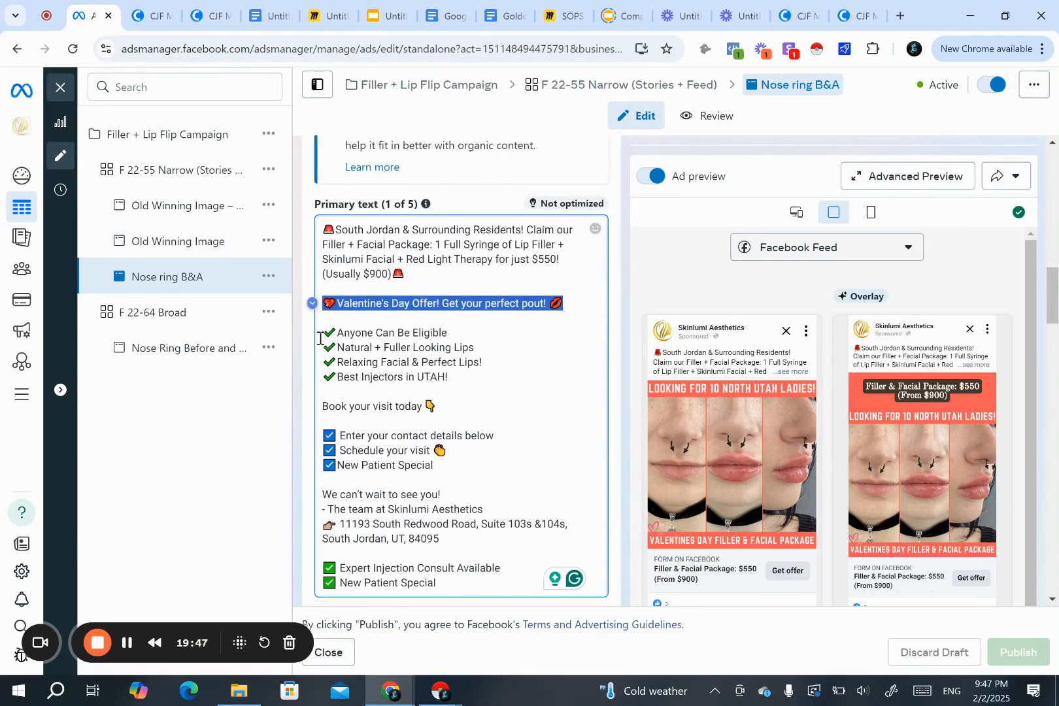
pyautogui.click(322, 335)
pyautogui.moveTo(350, 338); pyautogui.dragTo(405, 357)
pyautogui.moveTo(462, 375); pyautogui.dragTo(470, 382)
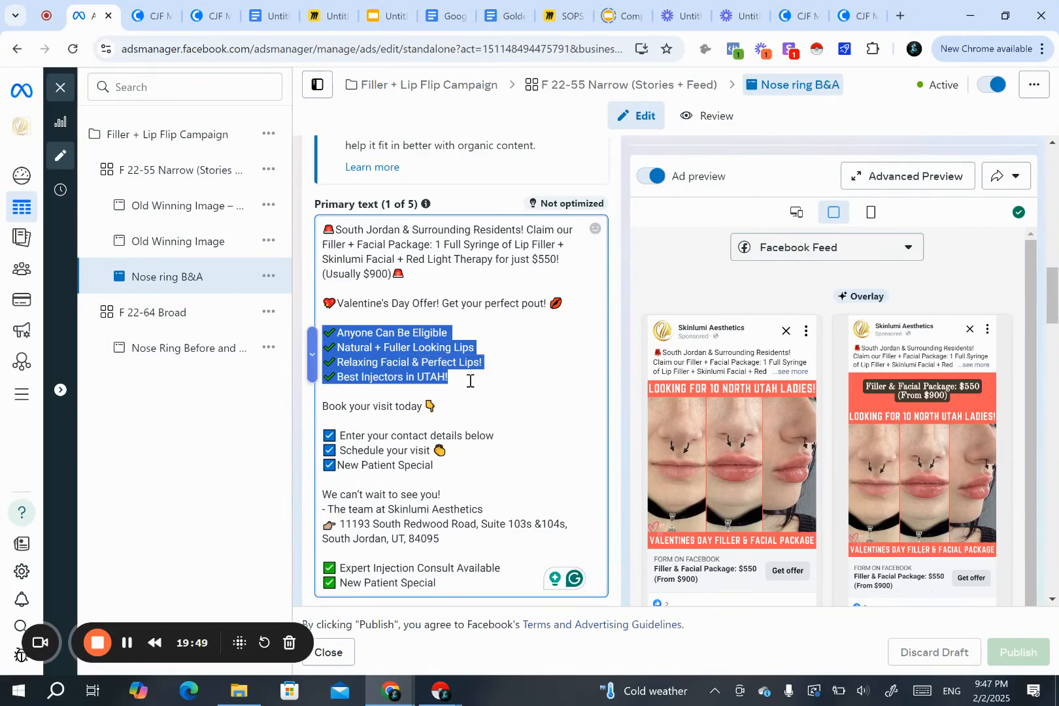
pyautogui.click(448, 334)
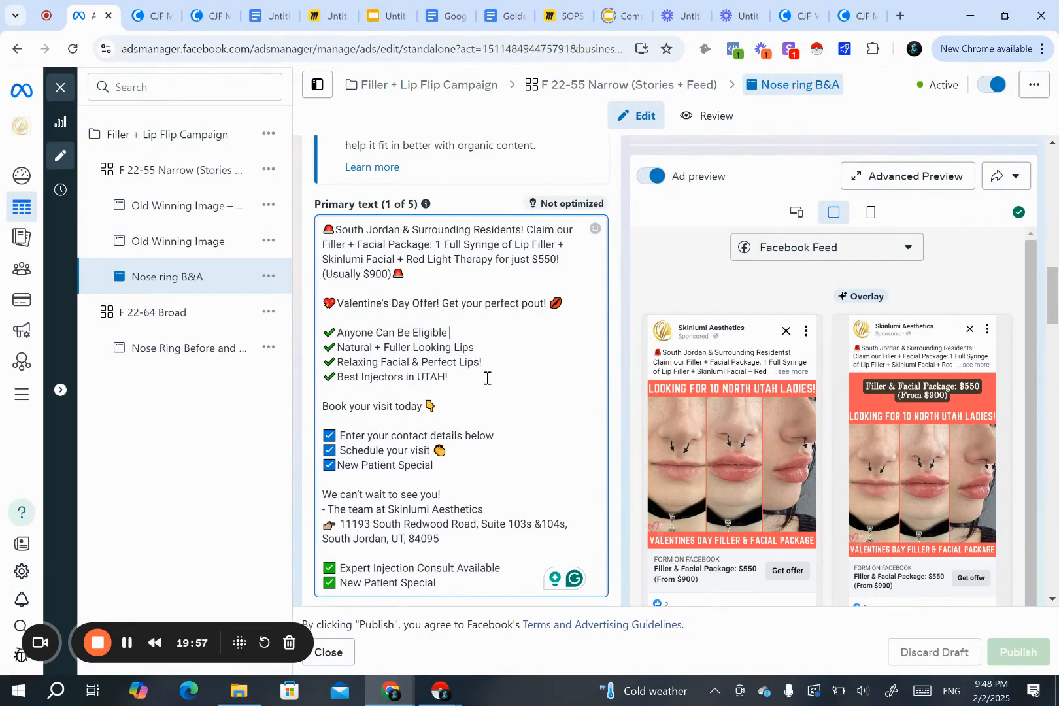
# - Select the booking steps and both New Patient Special lines in the primary text to review them
pyautogui.scroll(-2, 330, 436)
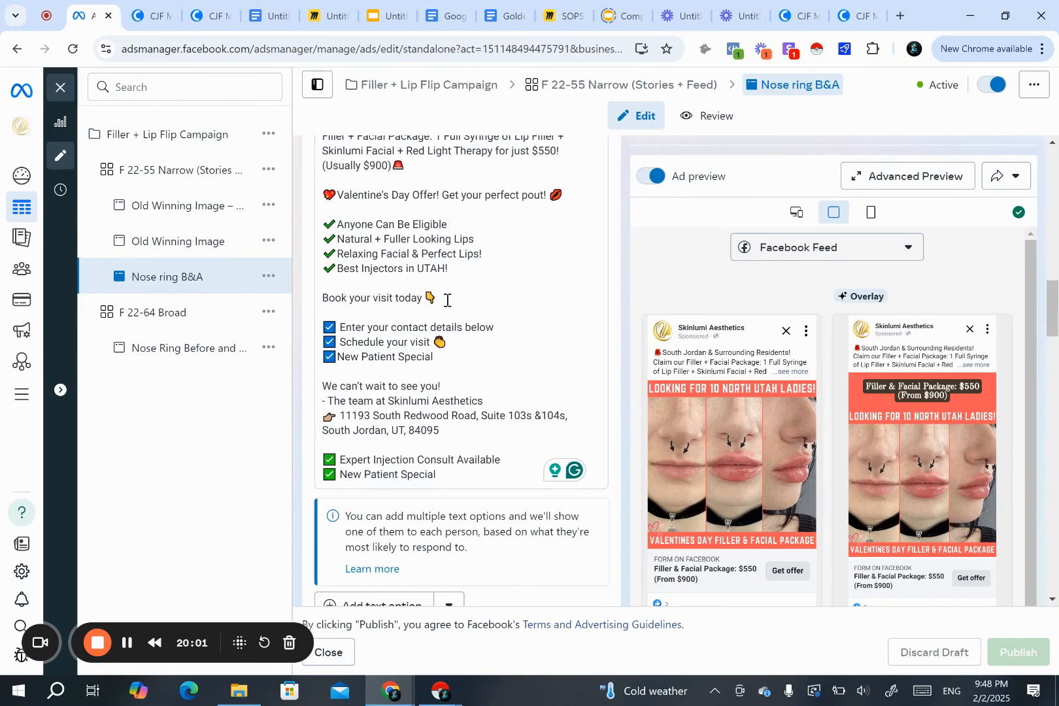
pyautogui.moveTo(433, 357); pyautogui.dragTo(323, 322)
pyautogui.click(376, 285)
pyautogui.tripleClick(324, 363)
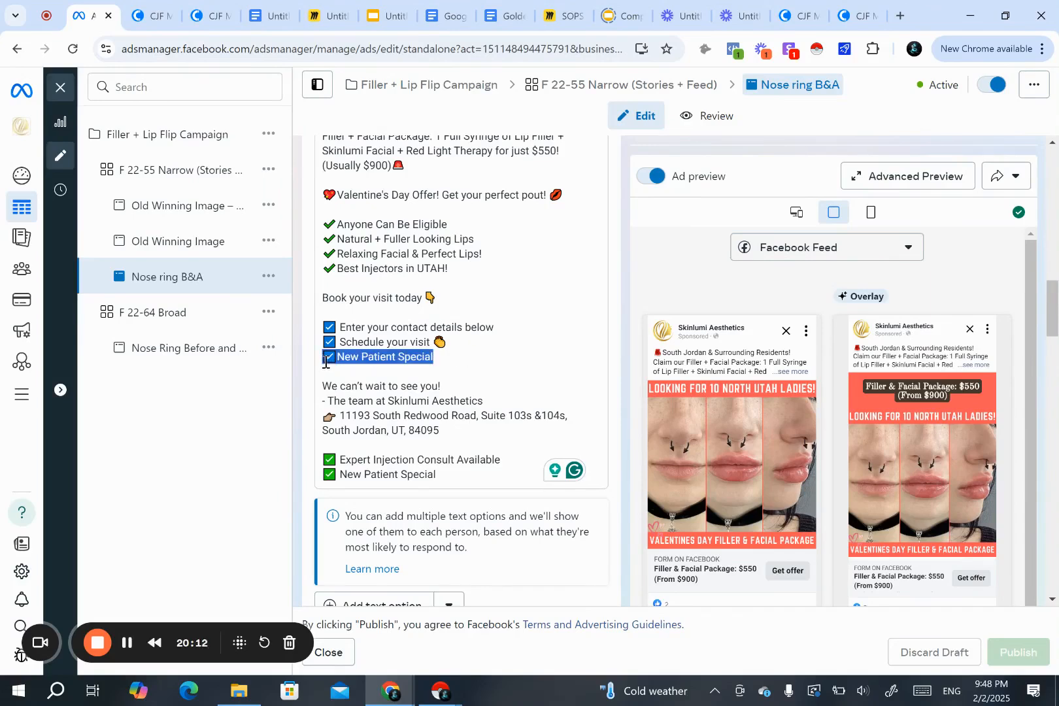
pyautogui.click(443, 476)
pyautogui.hotkey('ctrl', 'shift', 'Left')
pyautogui.hotkey('ctrl', 'shift', 'Left')
pyautogui.hotkey('ctrl', 'shift', 'Left')
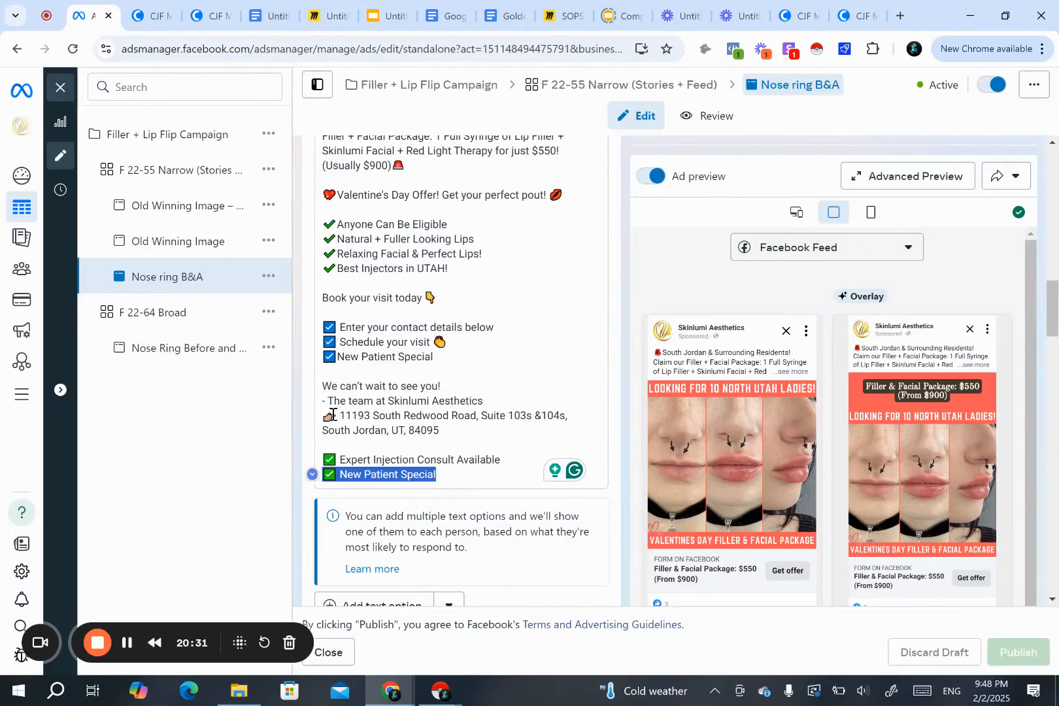
# - Select the business address in the primary text, and select the opening paragraph again to compare it with the ad preview
pyautogui.tripleClick(433, 430)
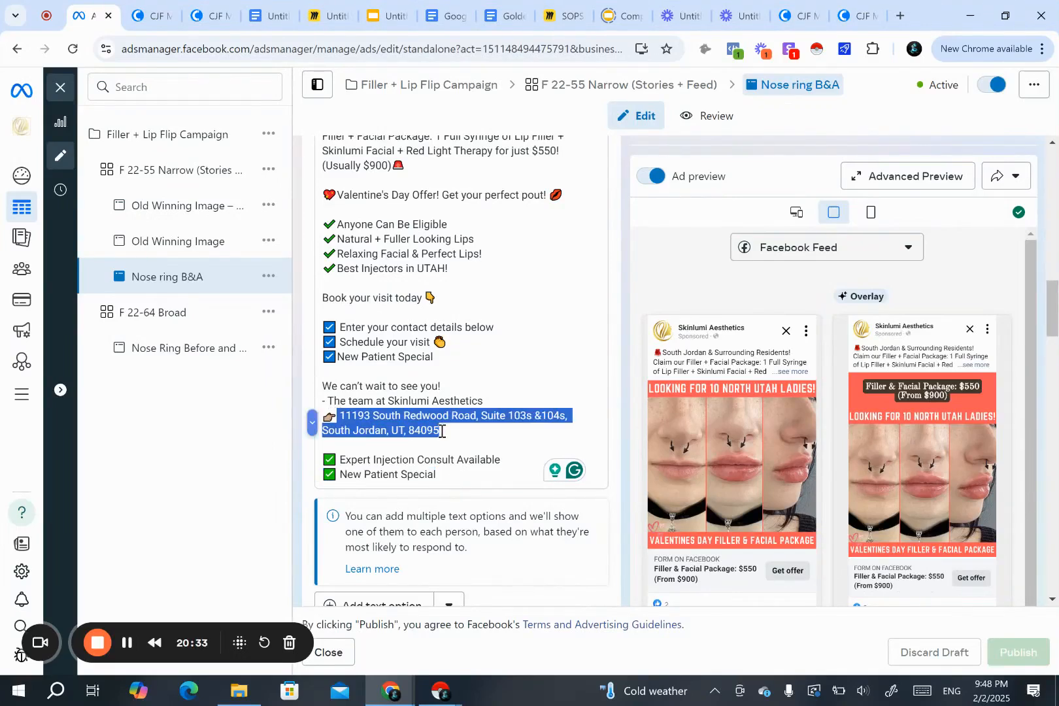
pyautogui.click(442, 431)
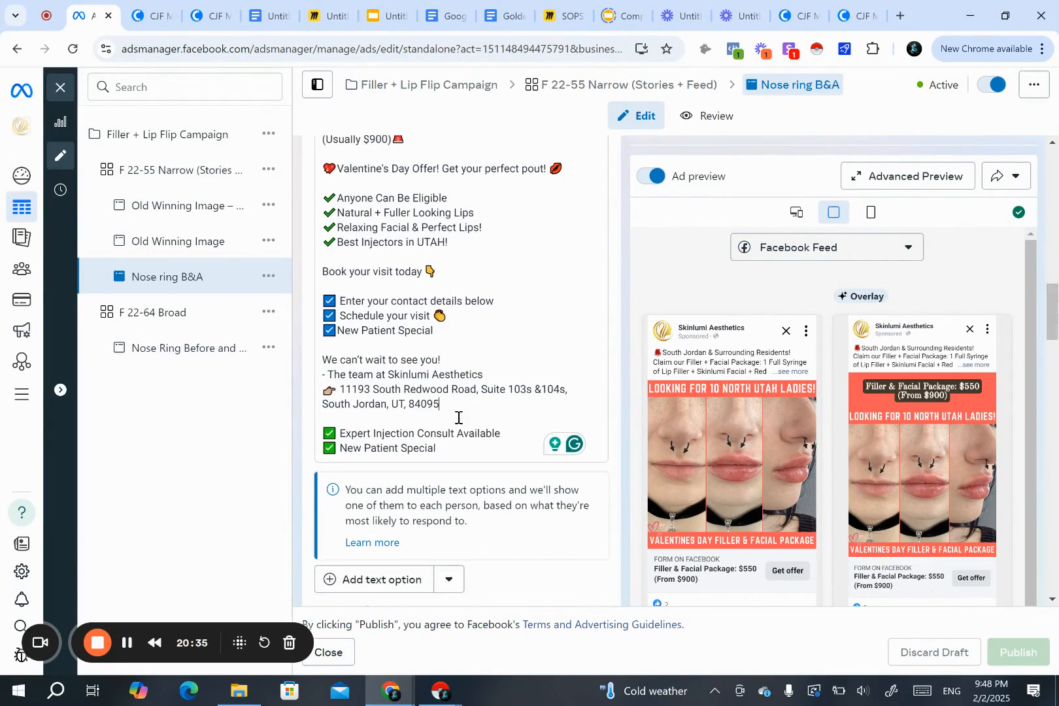
pyautogui.scroll(2, 458, 417)
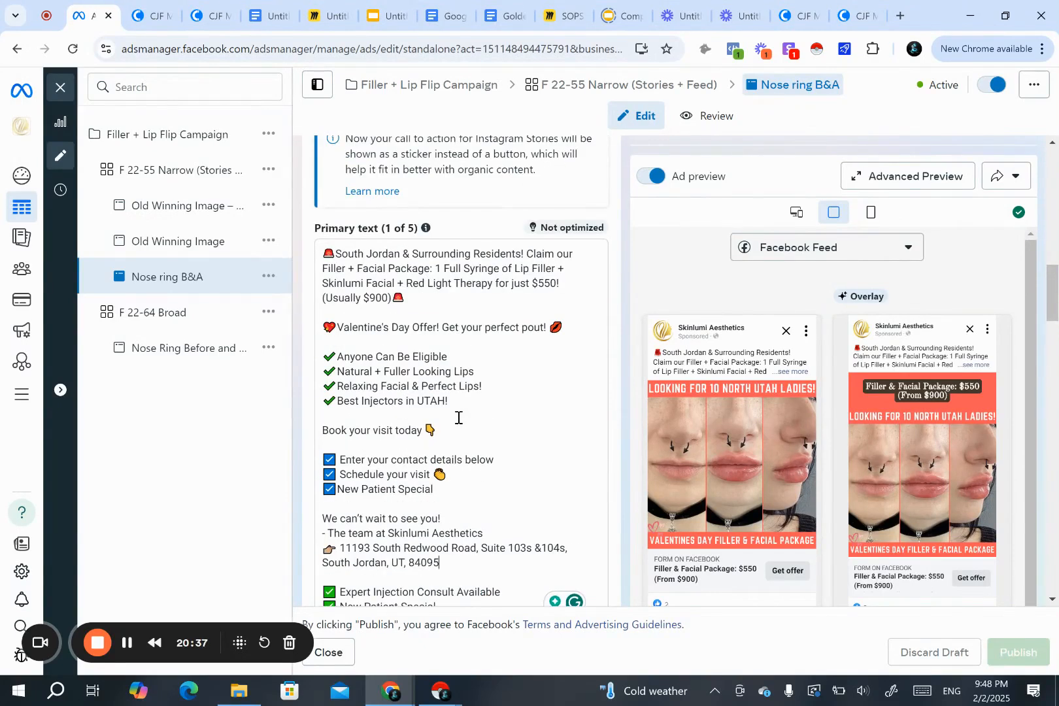
pyautogui.tripleClick(327, 257)
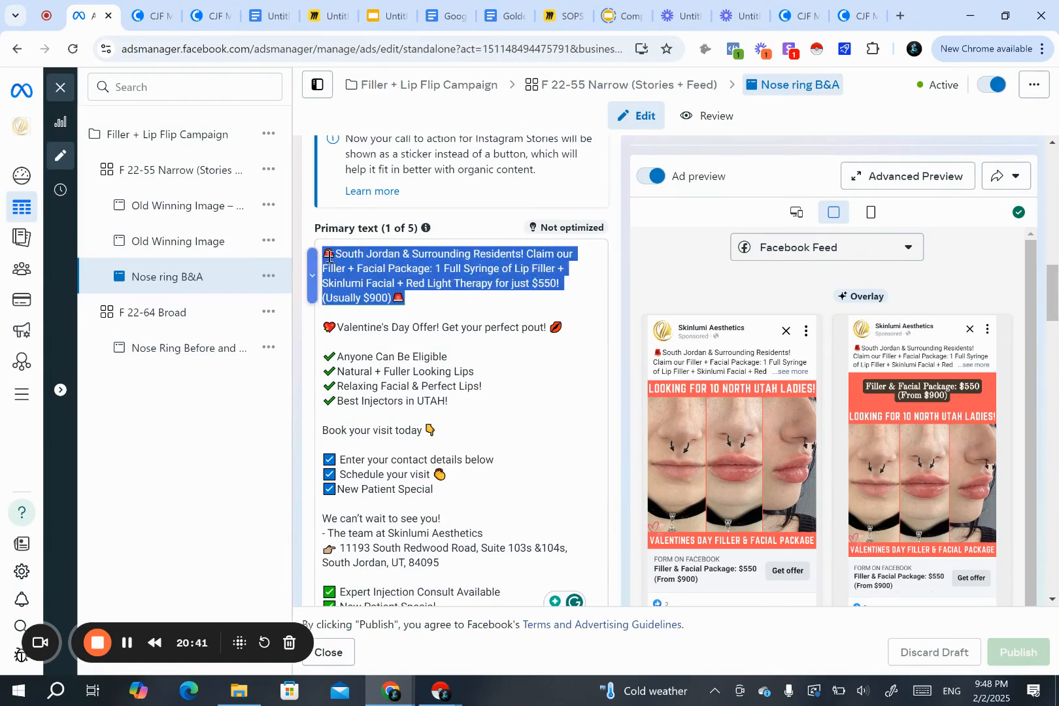
pyautogui.click(329, 257)
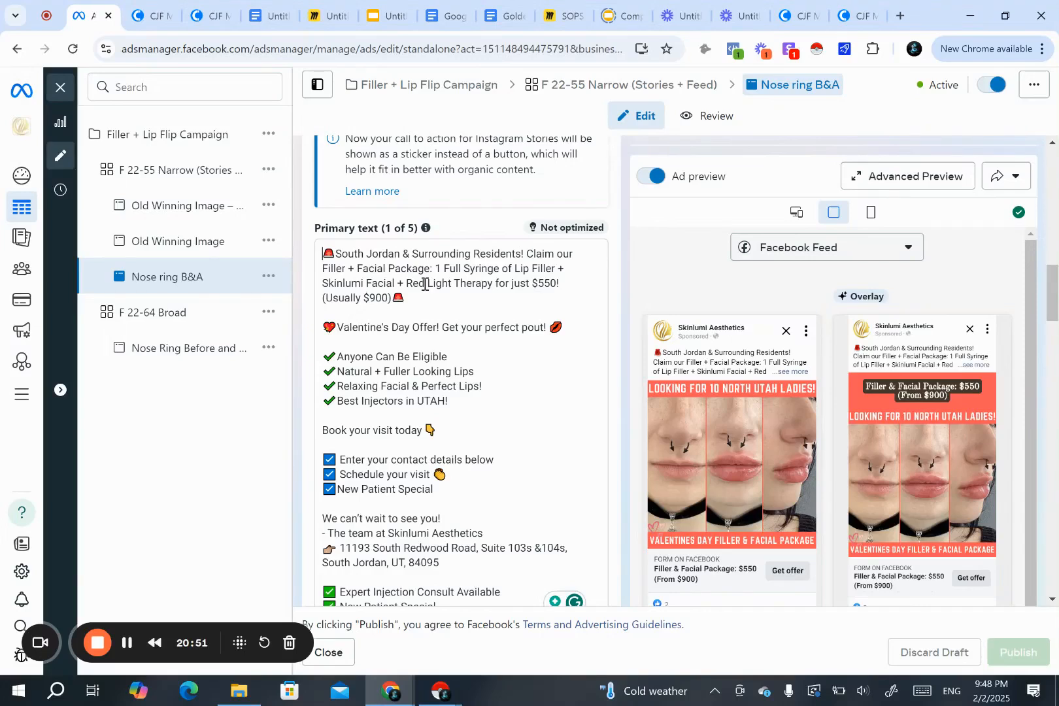
pyautogui.moveTo(701, 472)
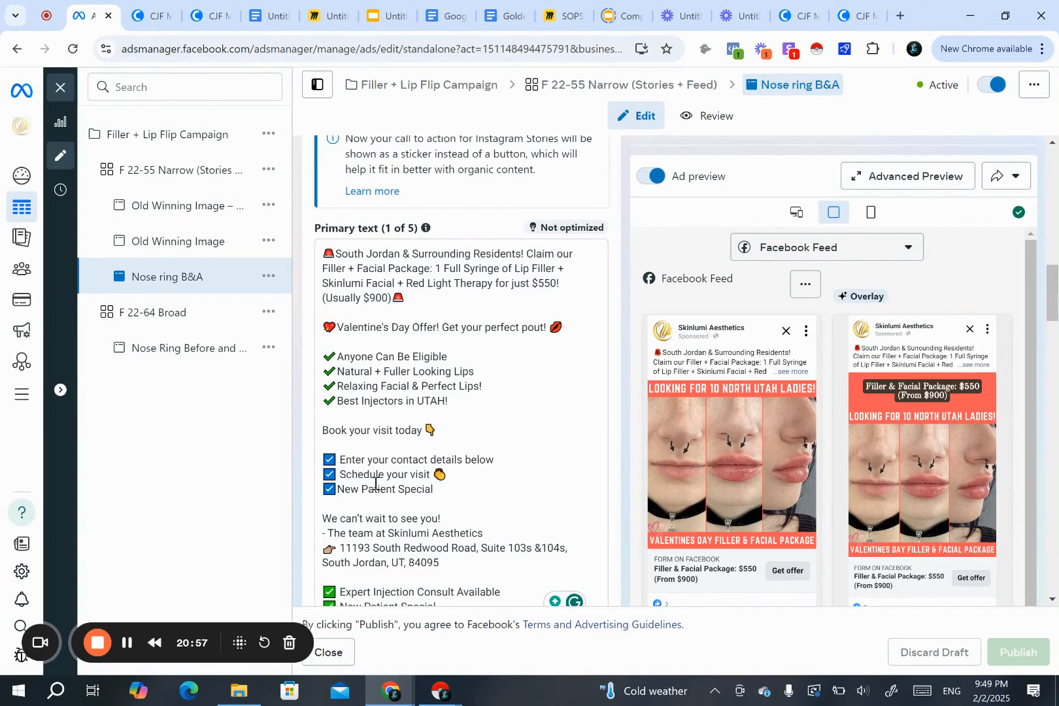
# - Examine the ad's headline and call to action, and select its description text to review the package contents
pyautogui.scroll(-6, 377, 482)
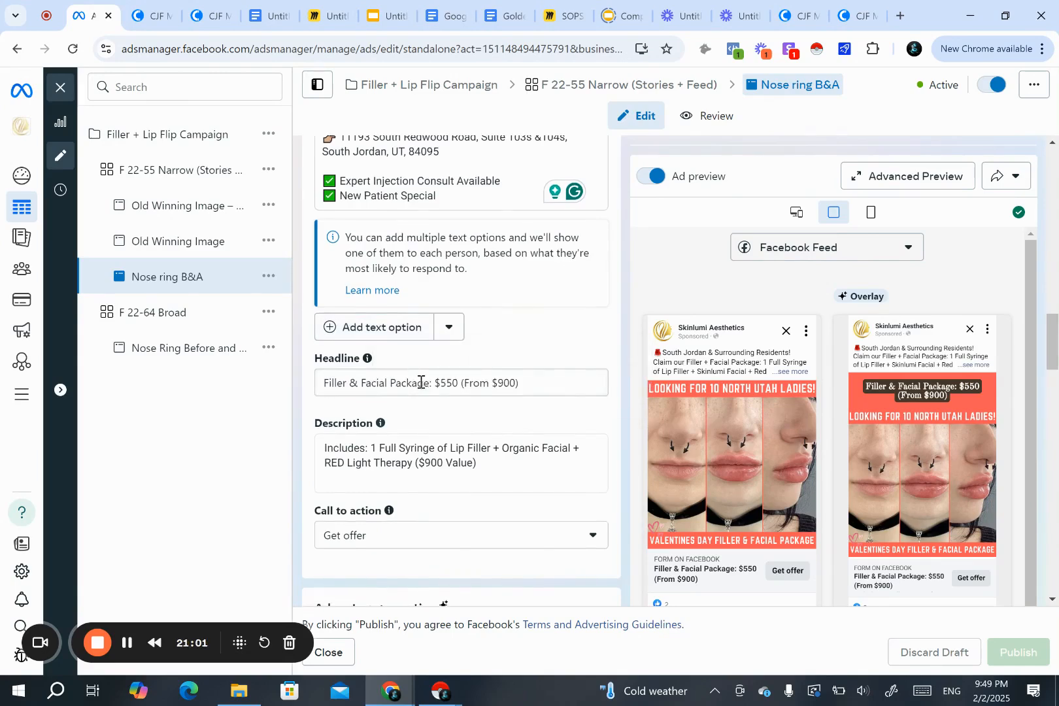
pyautogui.click(537, 382)
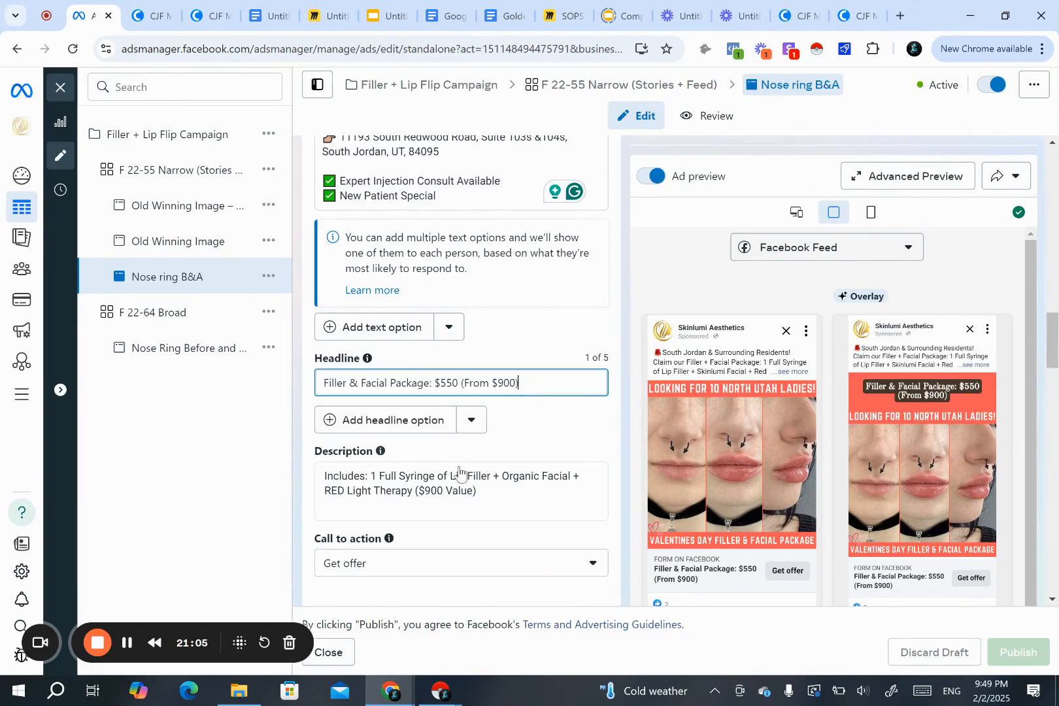
pyautogui.moveTo(505, 498); pyautogui.dragTo(319, 482)
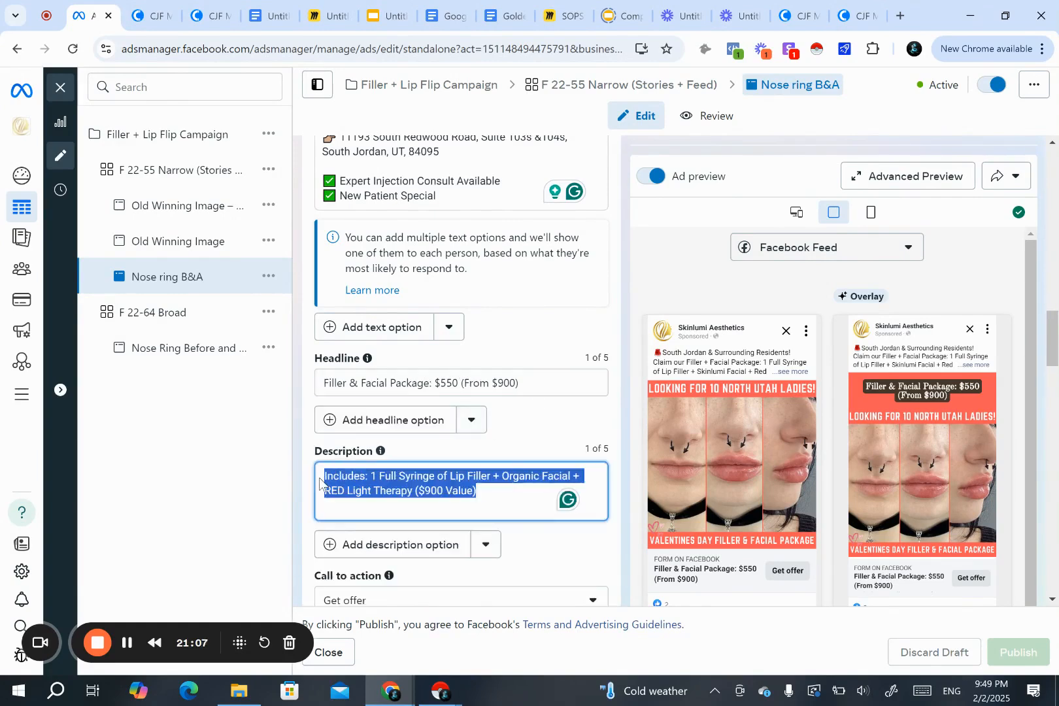
pyautogui.scroll(-1, 406, 457)
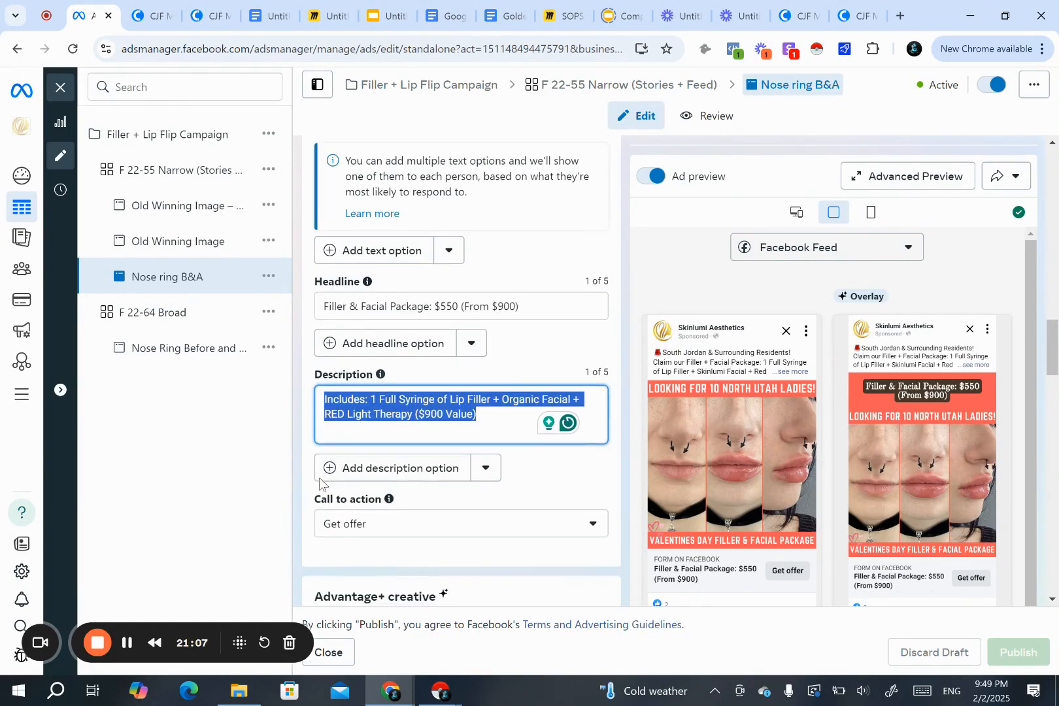
pyautogui.click(492, 414)
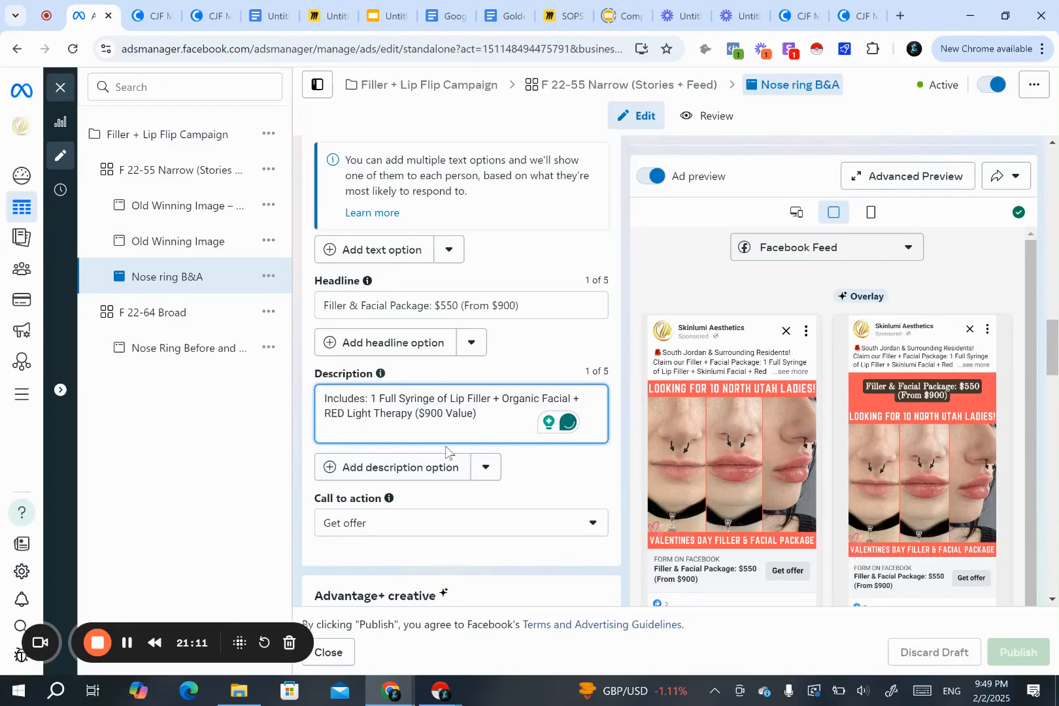
# - Open a duplicate of the ad's selected instant form, LIP FLIP + LIP FILLER-copy-copy, to inspect its contents
pyautogui.scroll(-5, 447, 450)
pyautogui.scroll(-3, 445, 446)
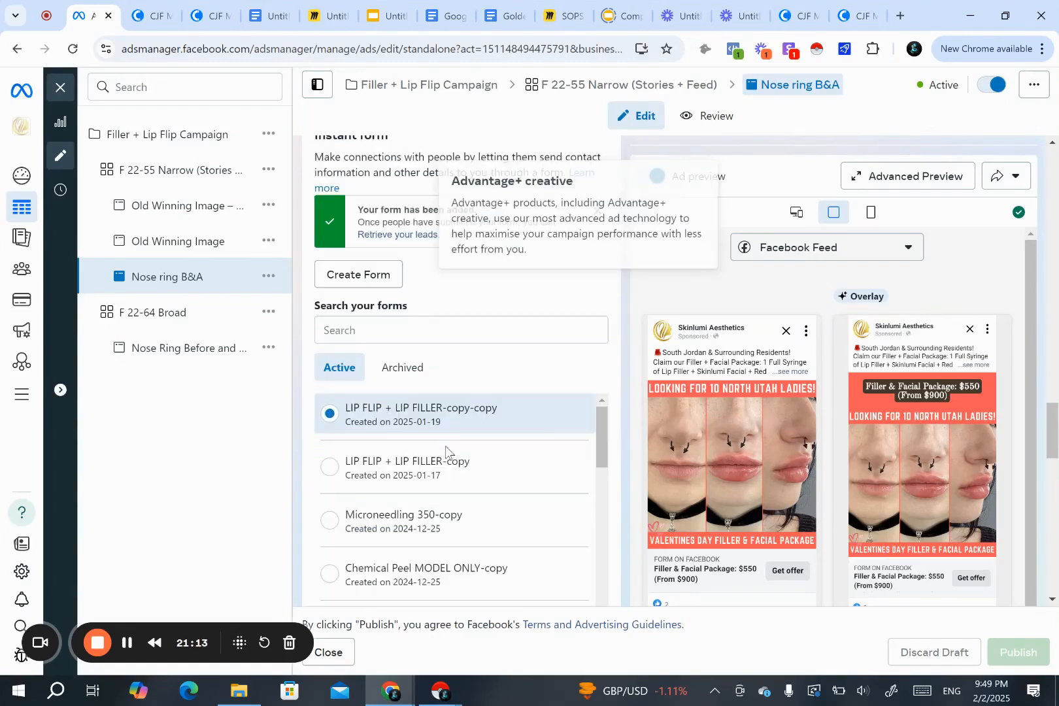
pyautogui.scroll(-1, 489, 433)
pyautogui.scroll(1, 492, 438)
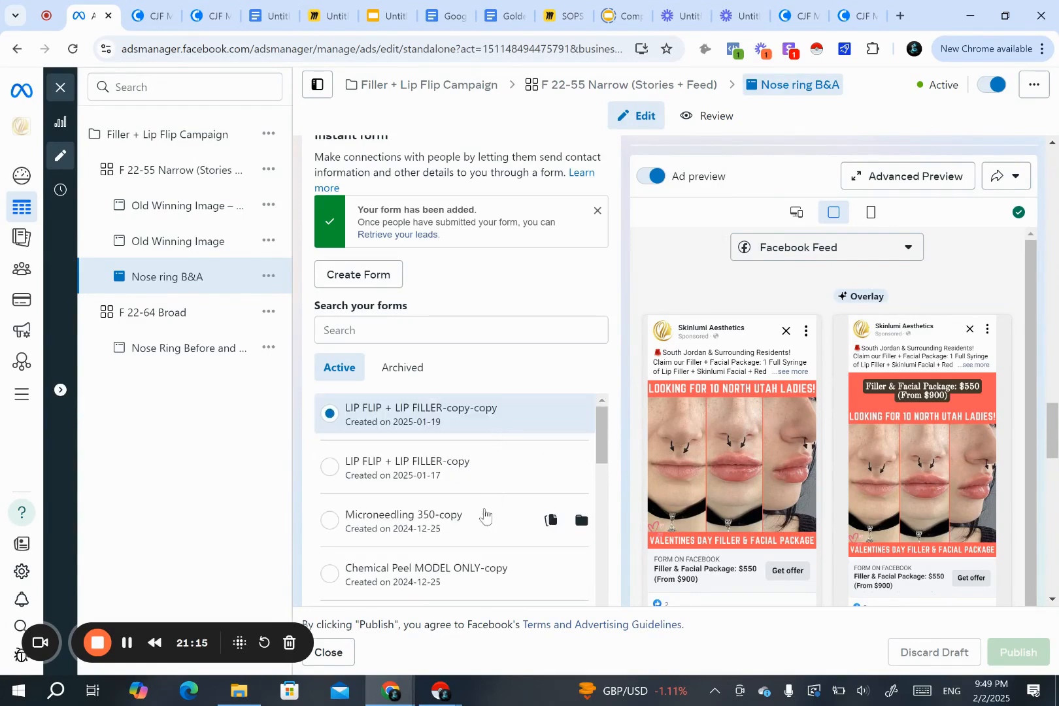
pyautogui.click(519, 422)
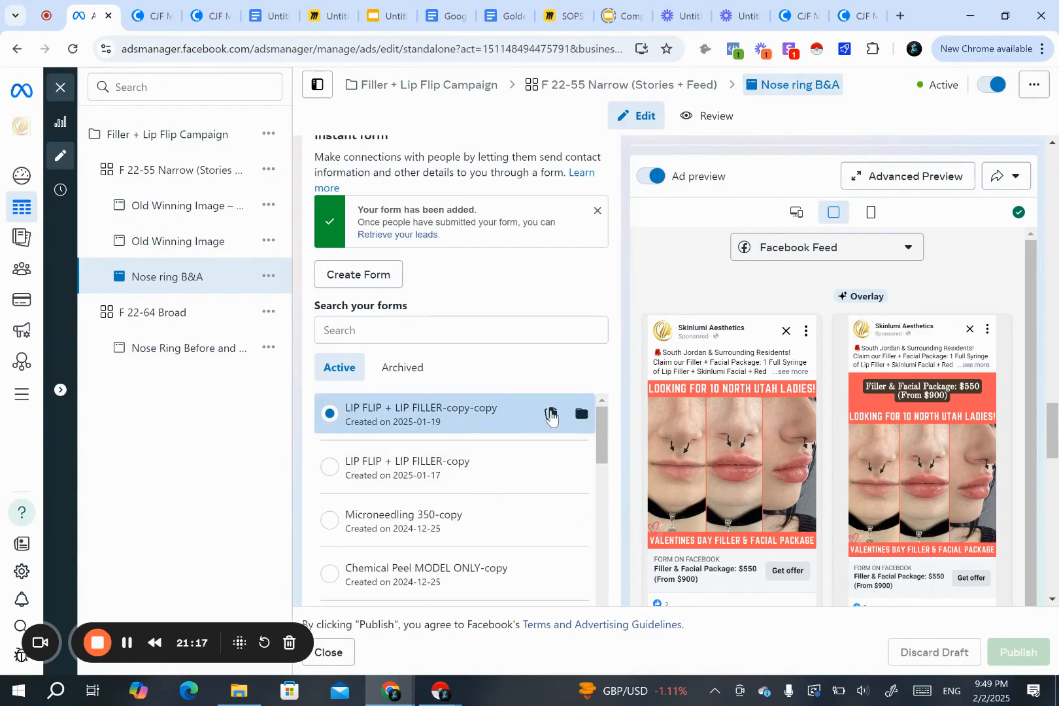
pyautogui.click(550, 415)
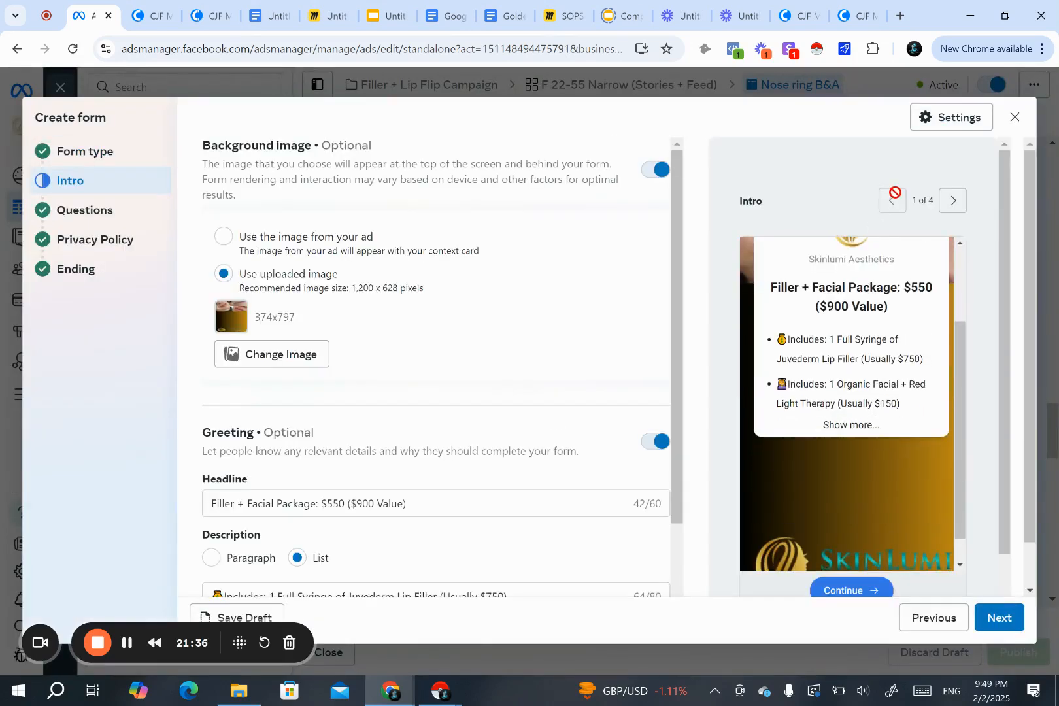
# - Expand the offer list in the form's intro preview, and select the package headline and the Best Injectors In Utah line to review them
pyautogui.scroll(1, 870, 346)
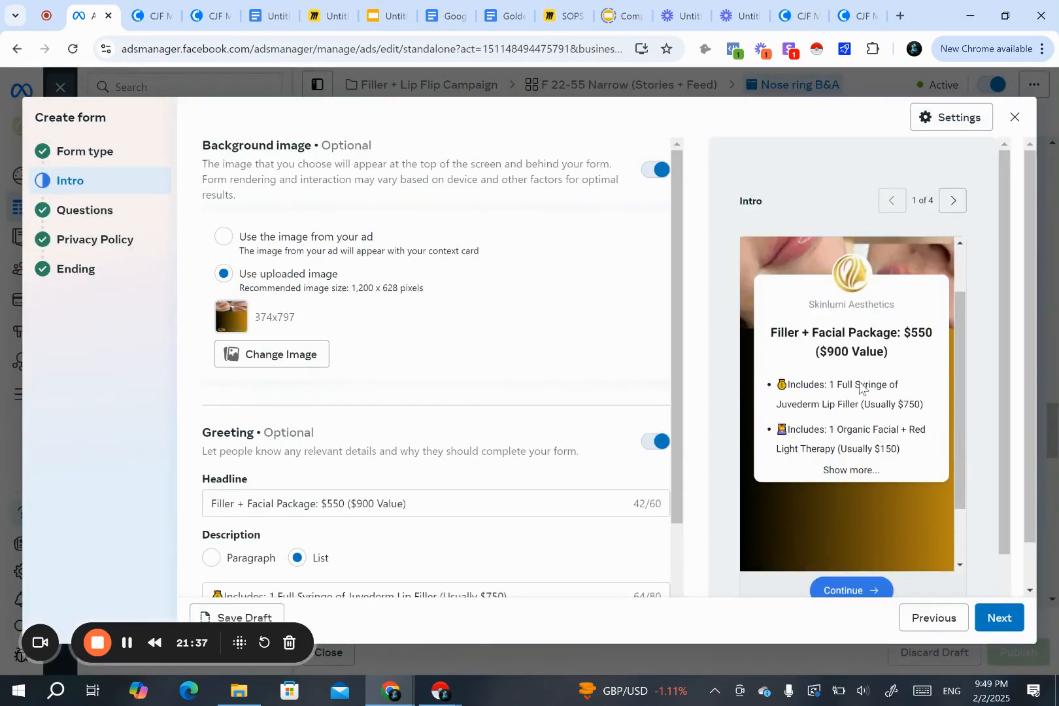
pyautogui.click(844, 472)
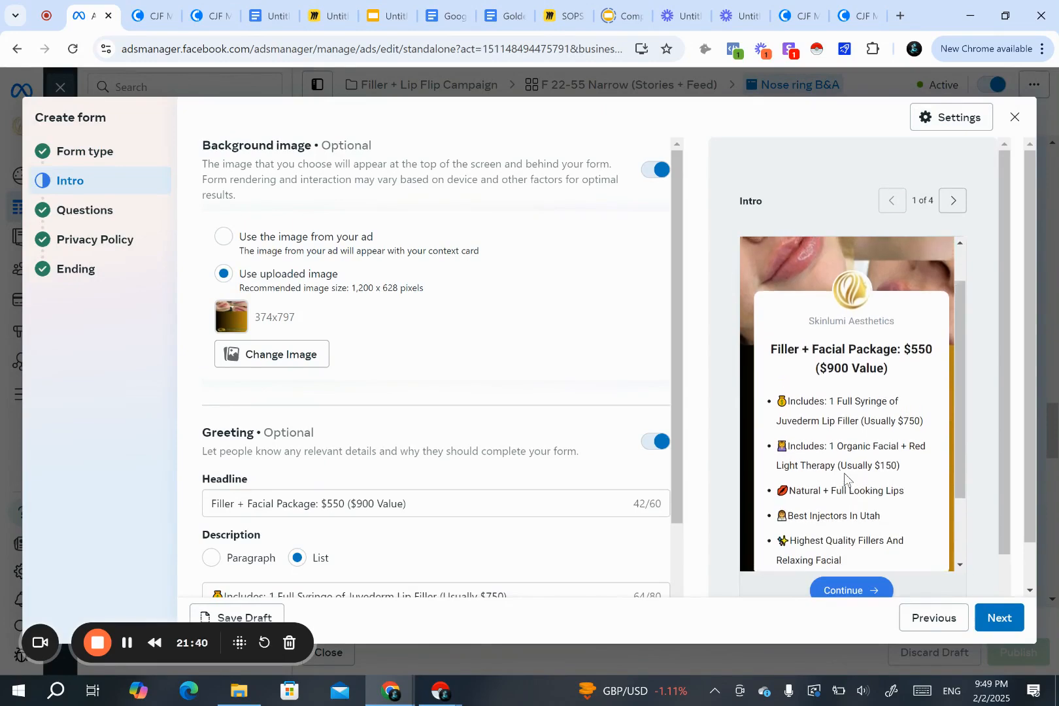
pyautogui.moveTo(756, 344); pyautogui.dragTo(897, 352)
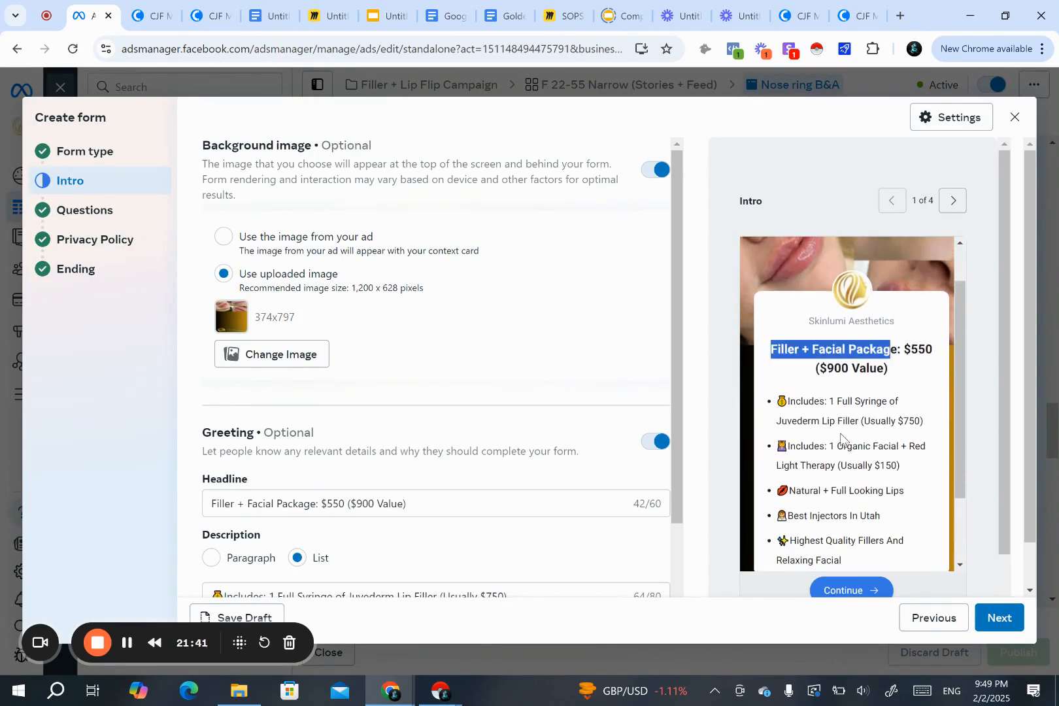
pyautogui.click(908, 383)
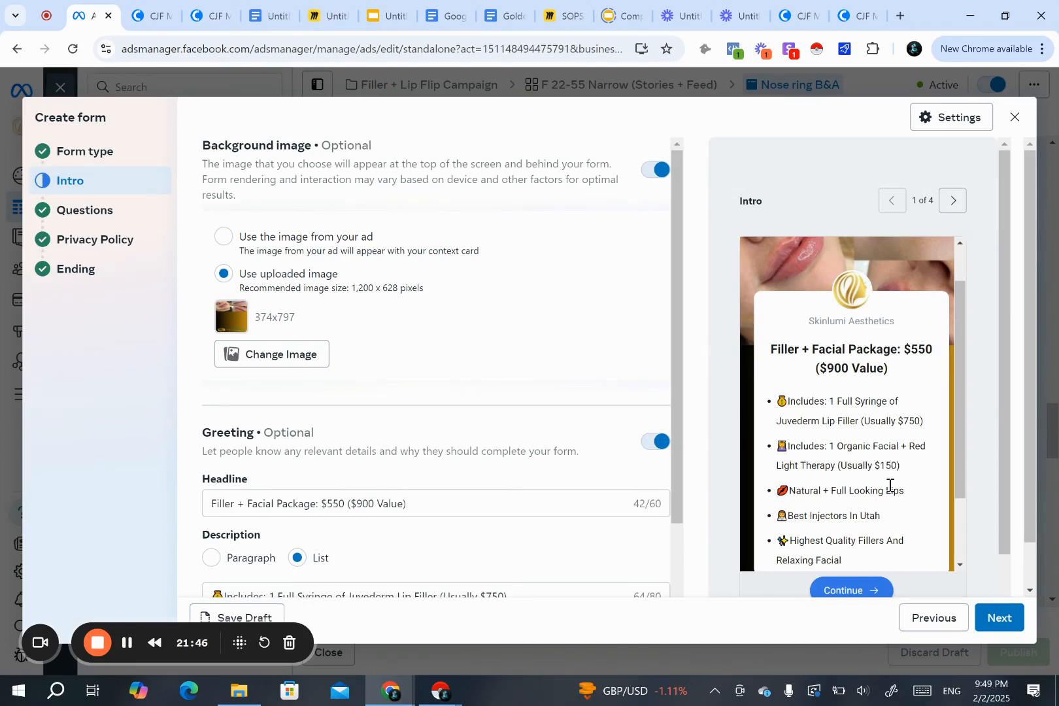
pyautogui.scroll(-1, 799, 509)
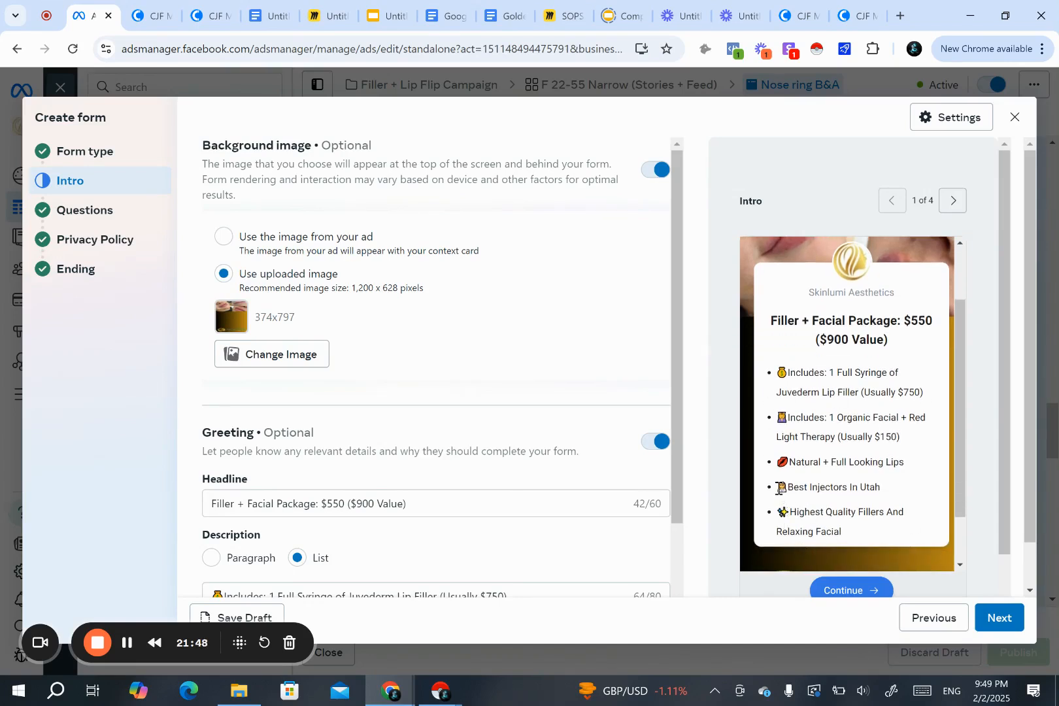
pyautogui.tripleClick(923, 495)
pyautogui.moveTo(895, 492); pyautogui.dragTo(774, 490)
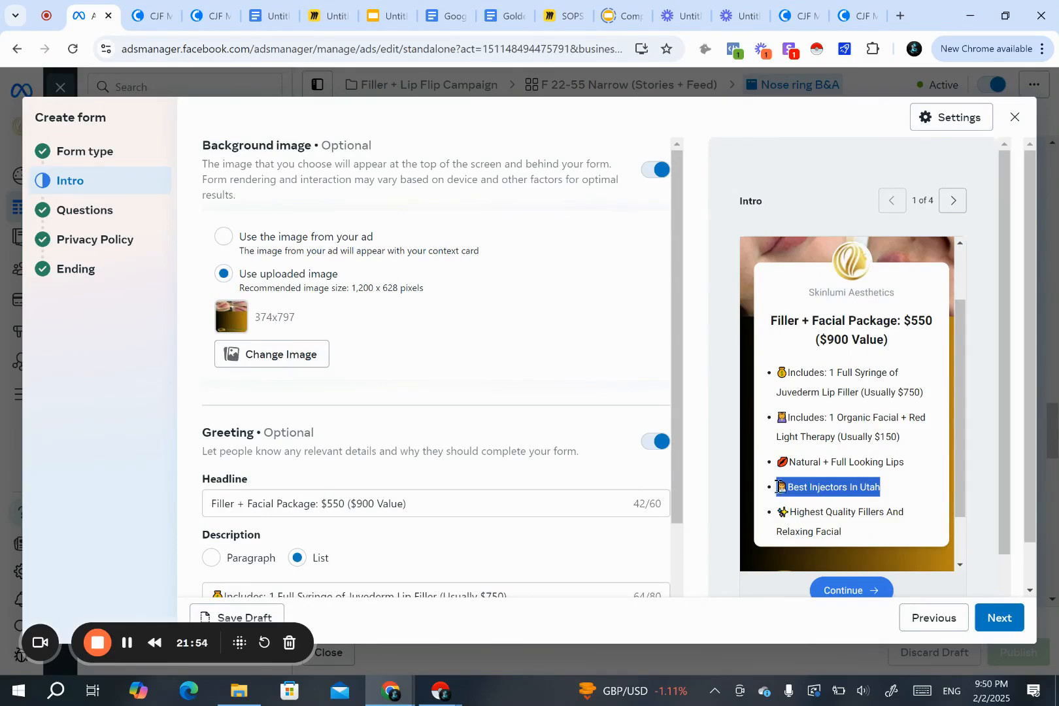
pyautogui.click(775, 490)
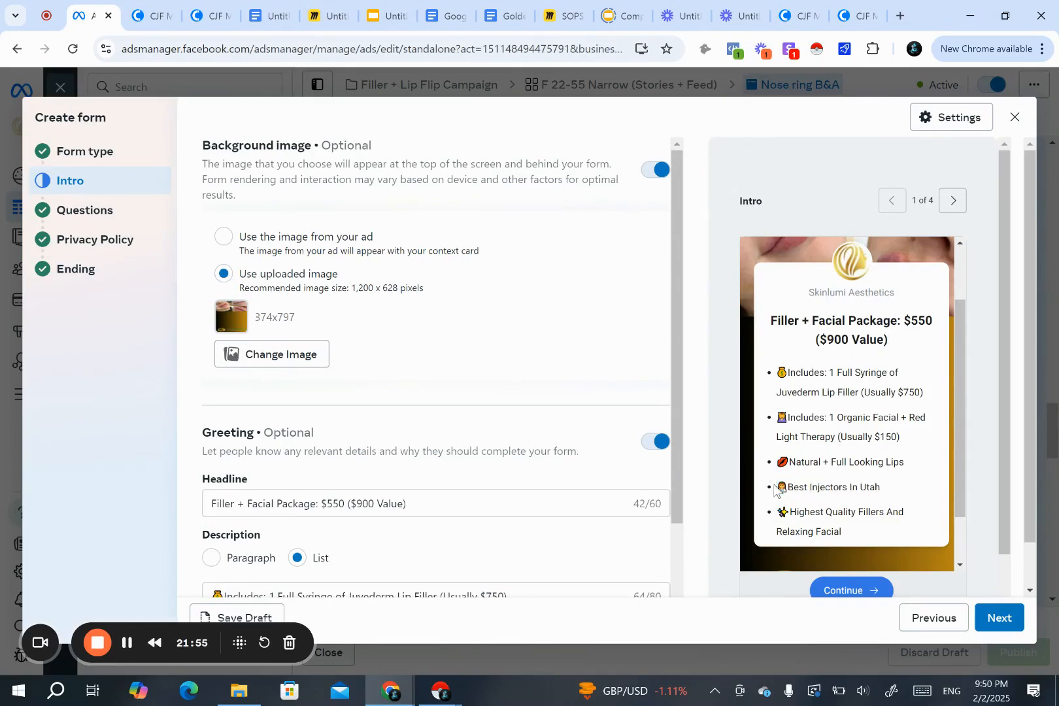
# - Page the form preview through the prefill information and privacy review to the message for leads
pyautogui.click(953, 202)
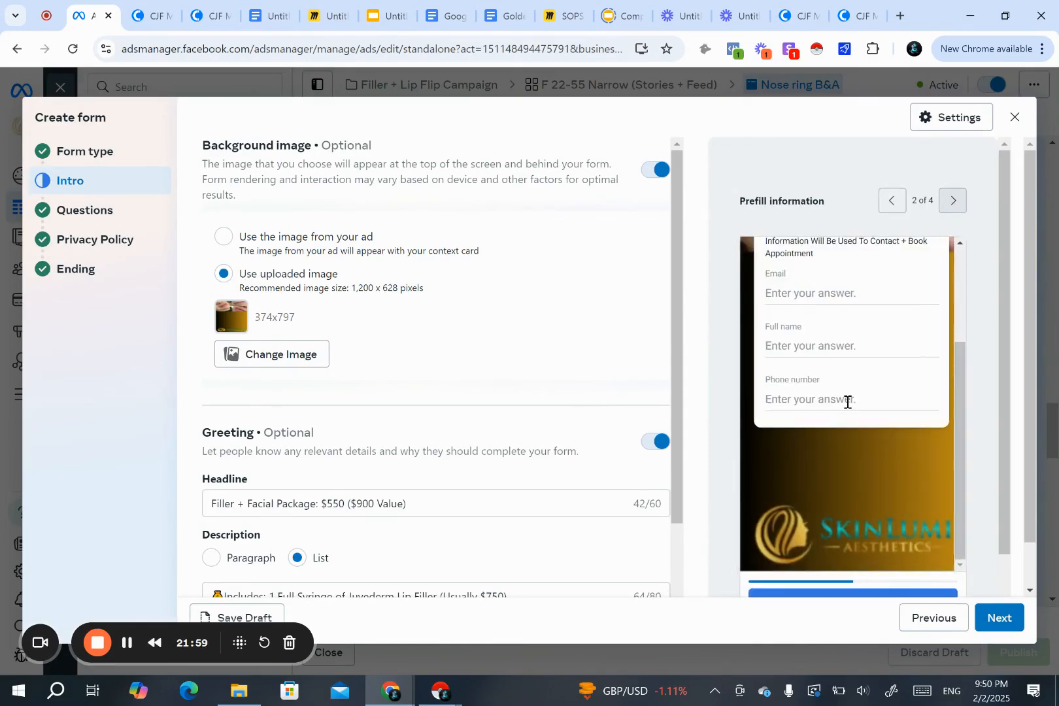
pyautogui.scroll(2, 848, 402)
pyautogui.click(952, 207)
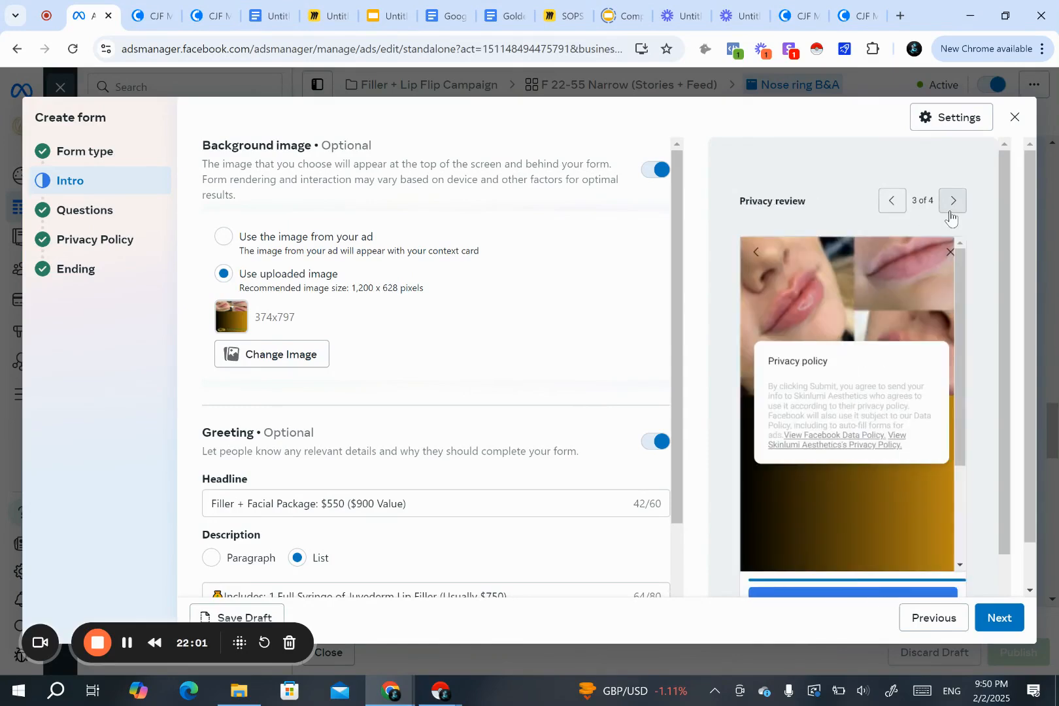
pyautogui.click(952, 207)
# - Select the thank-you message in the preview to review it, and examine the Book Appointment! button and the form's greeting headline and description list
pyautogui.moveTo(770, 389); pyautogui.dragTo(915, 492)
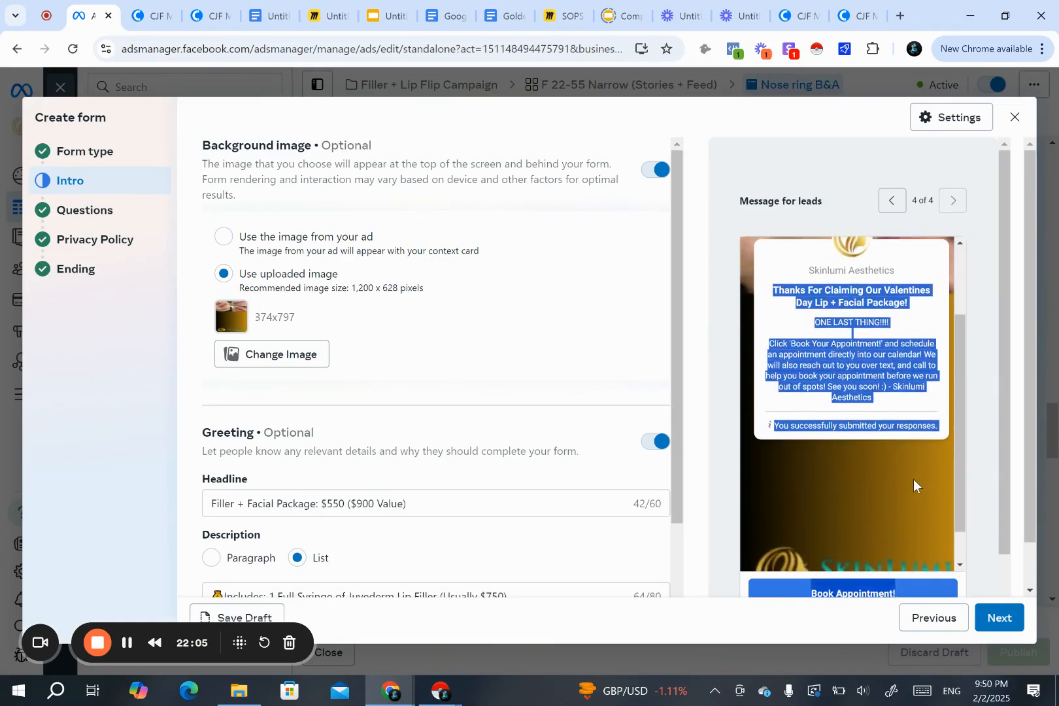
pyautogui.click(913, 479)
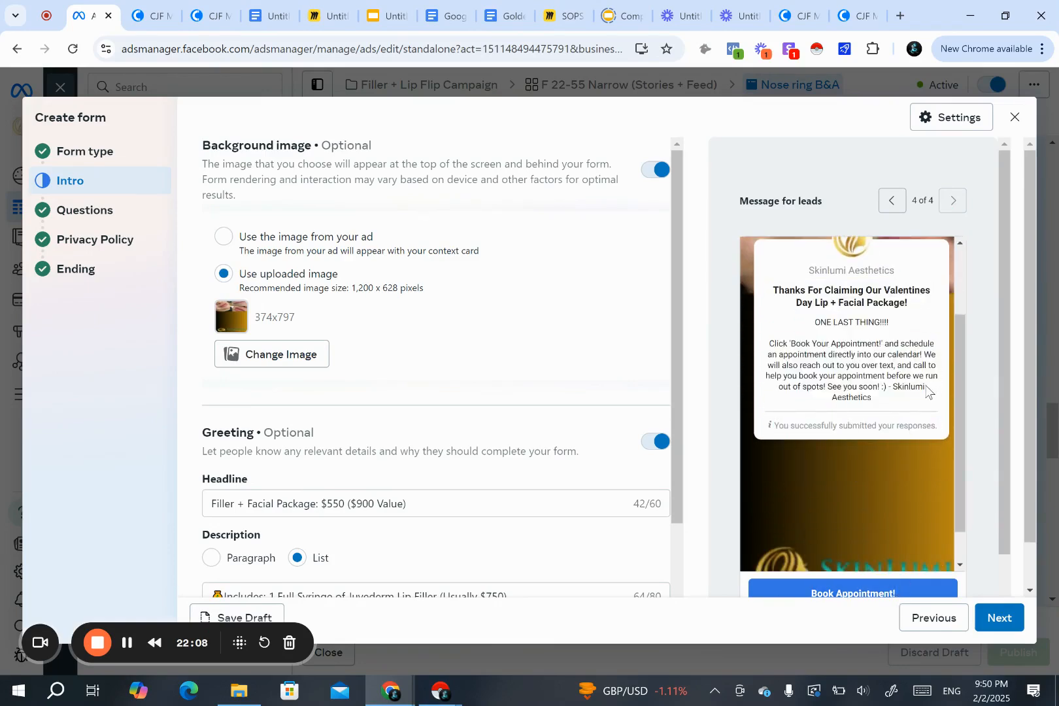
pyautogui.moveTo(914, 402); pyautogui.dragTo(765, 347)
pyautogui.click(765, 346)
pyautogui.scroll(-1, 793, 508)
pyautogui.scroll(-2, 793, 508)
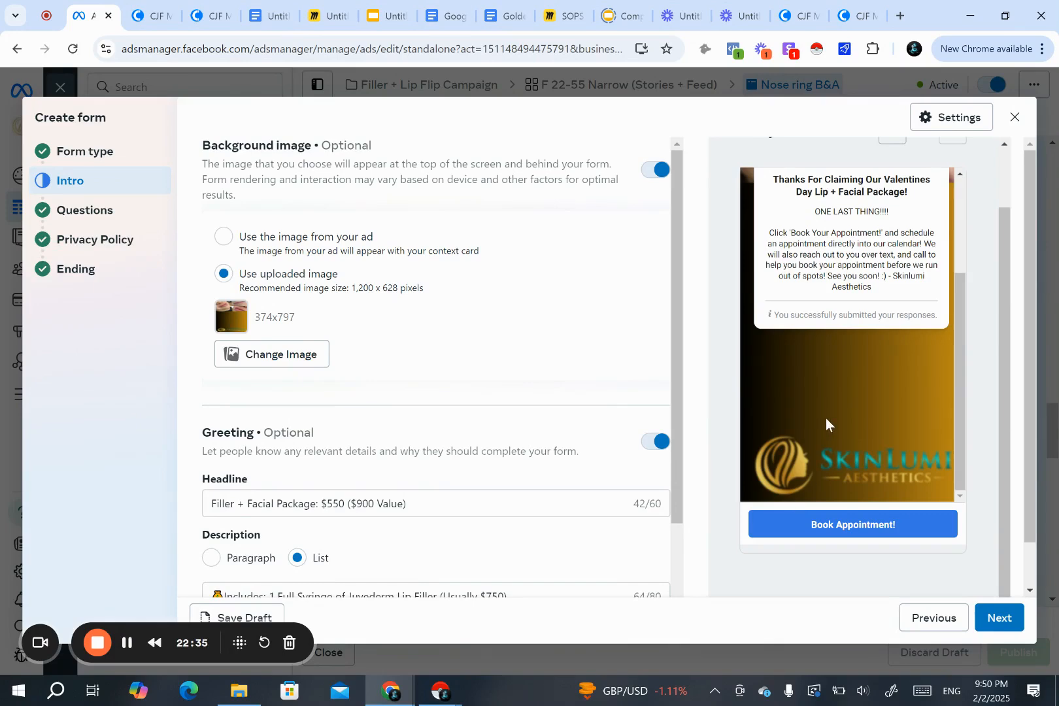
pyautogui.scroll(-2, 498, 473)
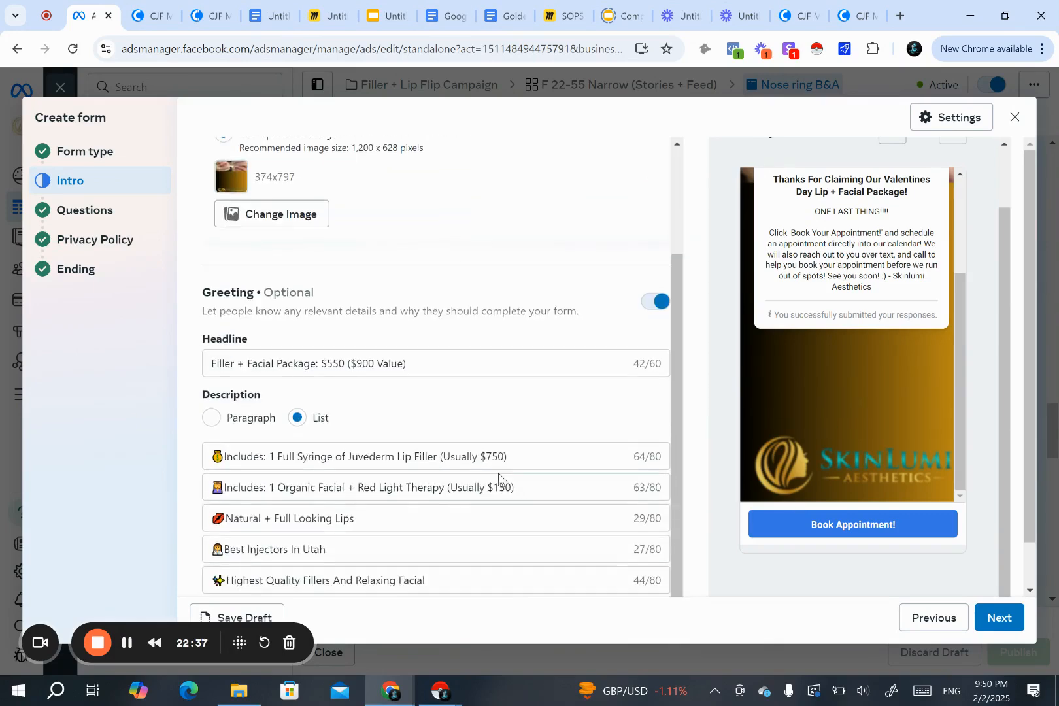
pyautogui.scroll(-1, 499, 473)
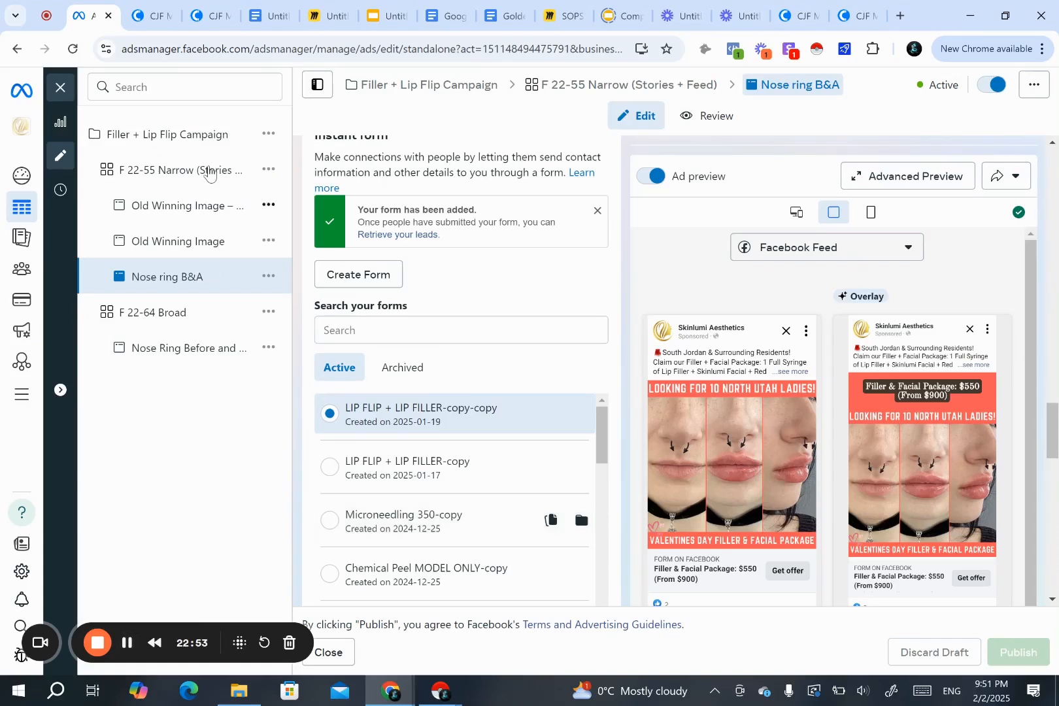
# - Open the F 22-55 Narrow (Stories + Feed) ad set and examine its conversion location, performance goal and cost per result goal
pyautogui.click(210, 173)
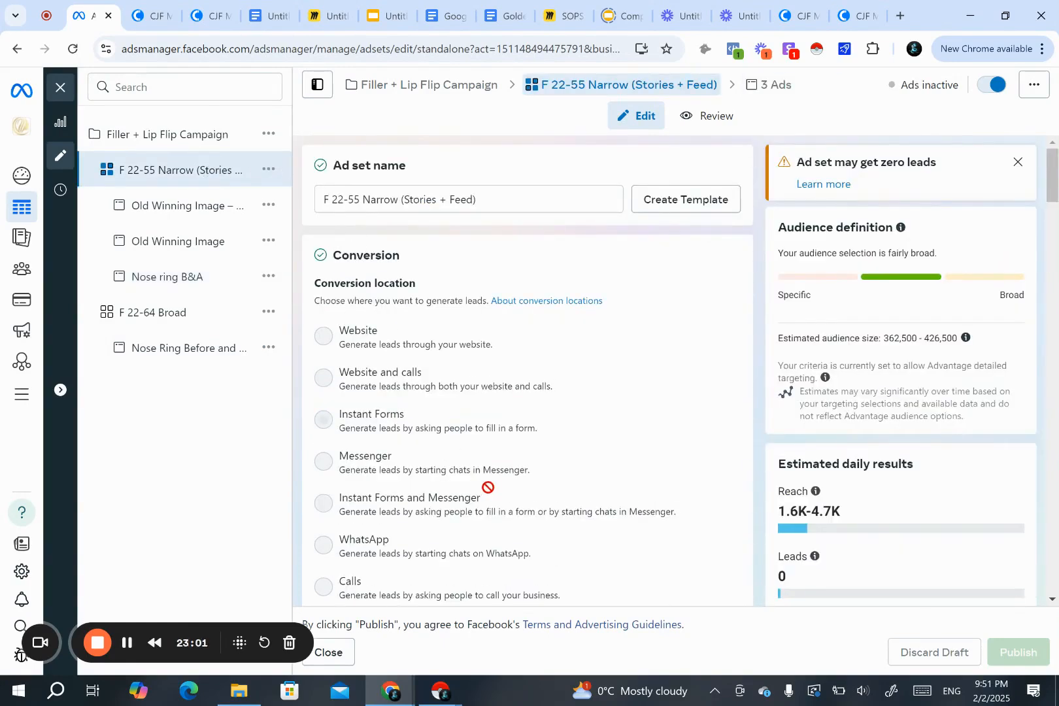
pyautogui.scroll(-1, 488, 487)
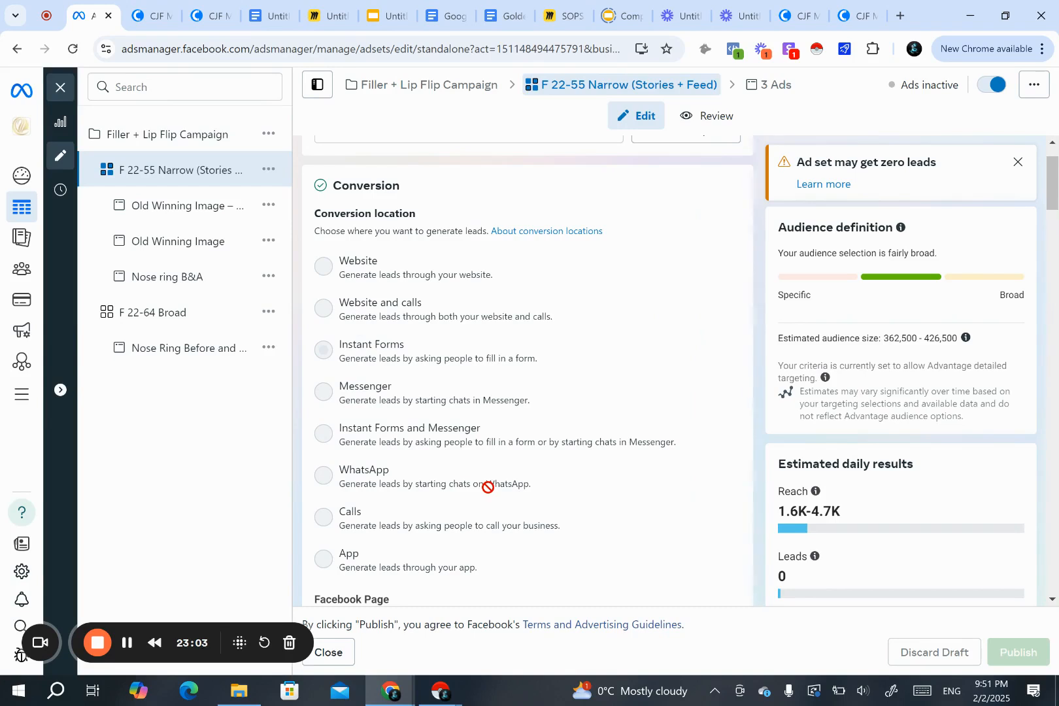
pyautogui.moveTo(488, 487)
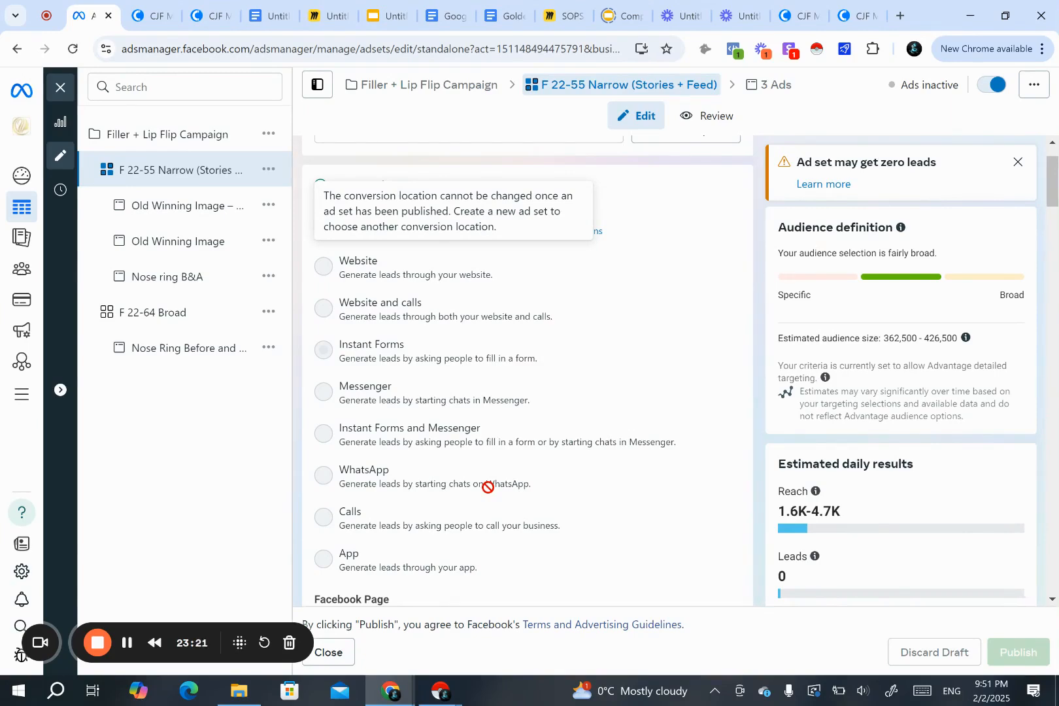
pyautogui.scroll(-1, 488, 488)
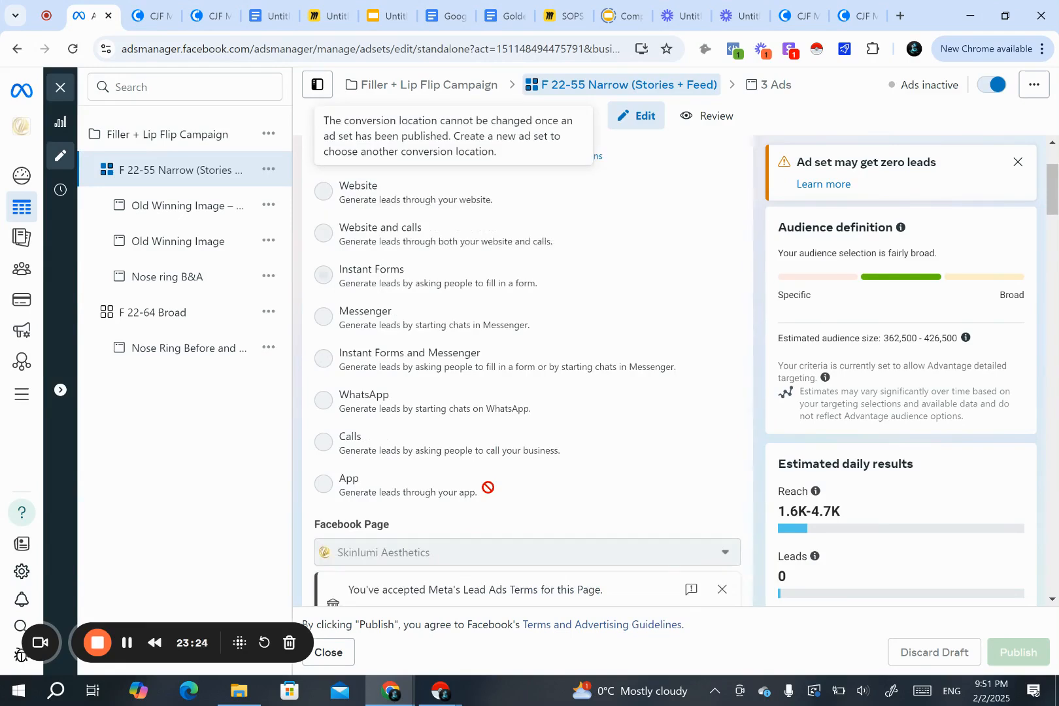
pyautogui.scroll(-1, 488, 488)
pyautogui.scroll(-2, 489, 474)
pyautogui.scroll(-3, 491, 477)
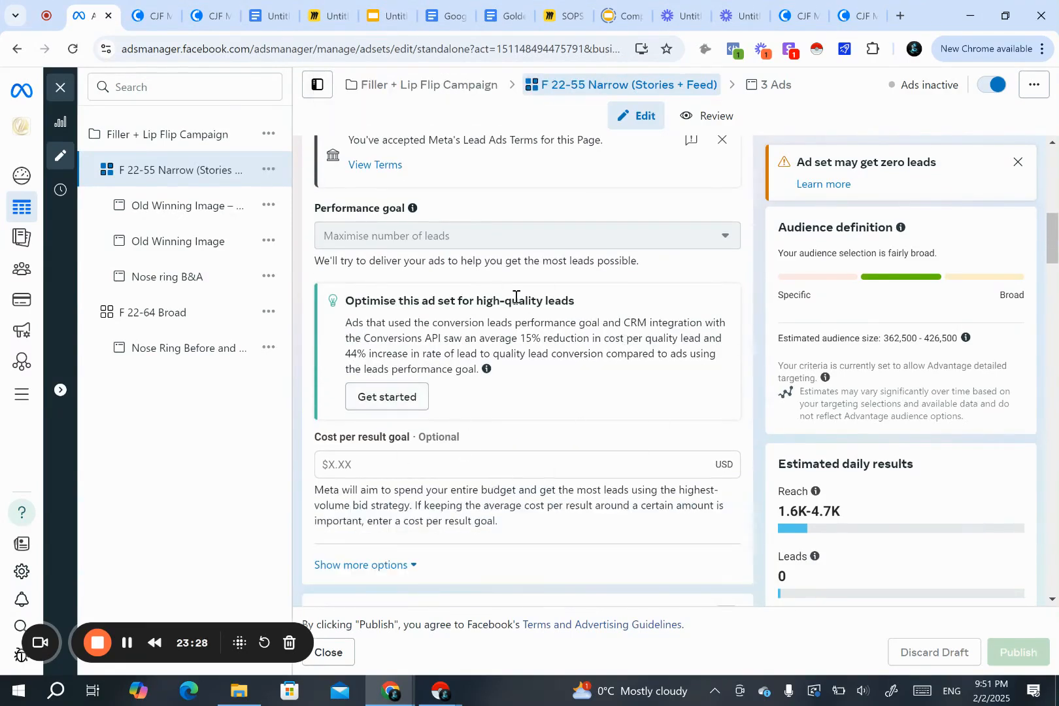
pyautogui.scroll(2, 562, 373)
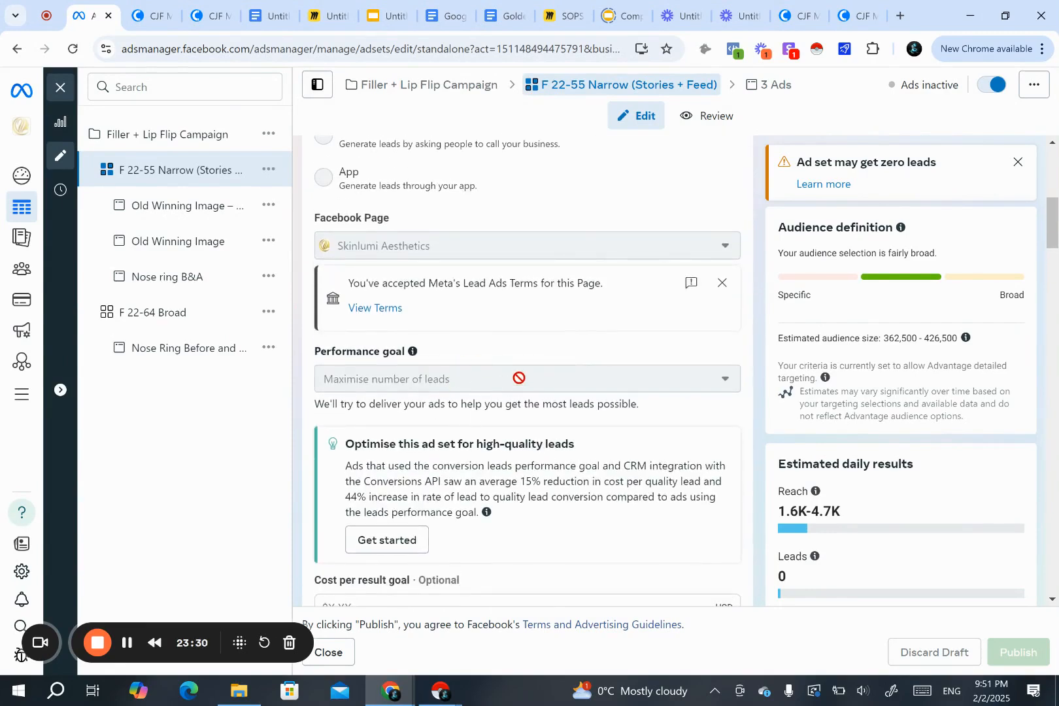
pyautogui.moveTo(518, 378)
pyautogui.scroll(-8, 476, 386)
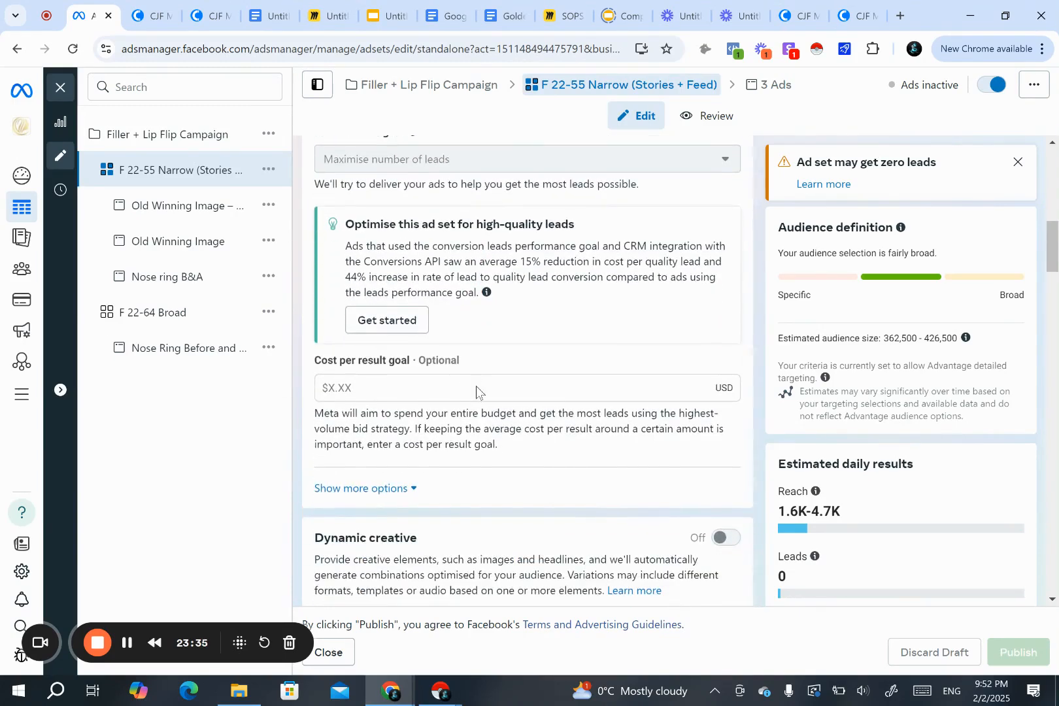
# - Examine the ad set's daily budget, estimated daily leads graph and schedule
pyautogui.scroll(-6, 476, 390)
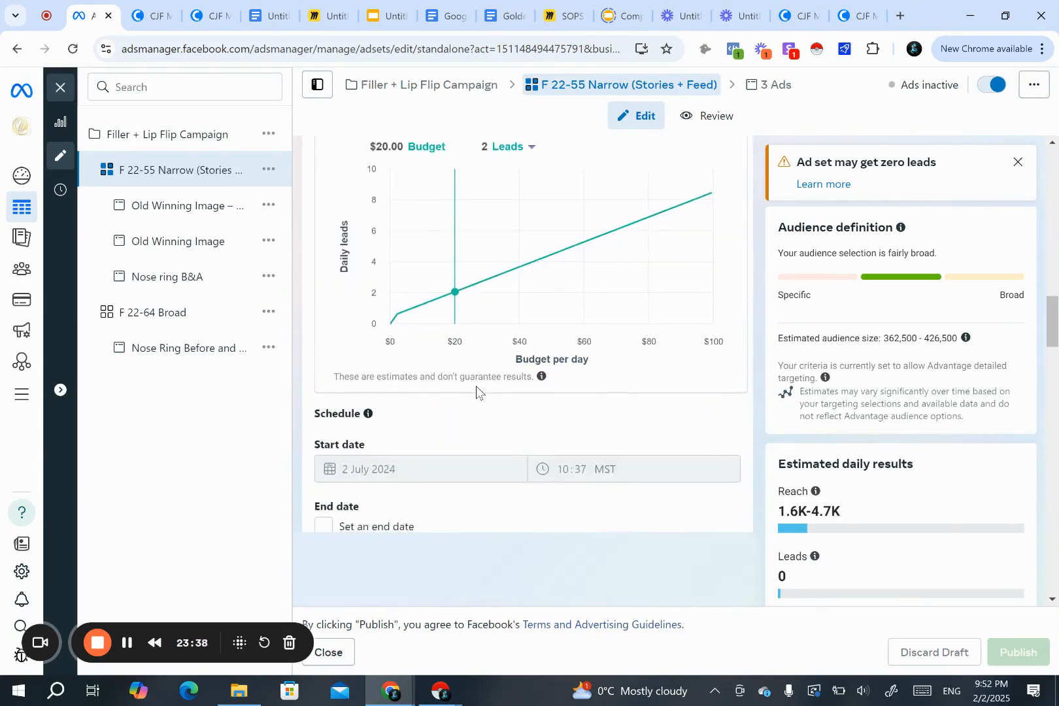
pyautogui.scroll(-2, 476, 386)
pyautogui.scroll(-2, 476, 386)
pyautogui.scroll(5, 437, 191)
pyautogui.scroll(1, 372, 265)
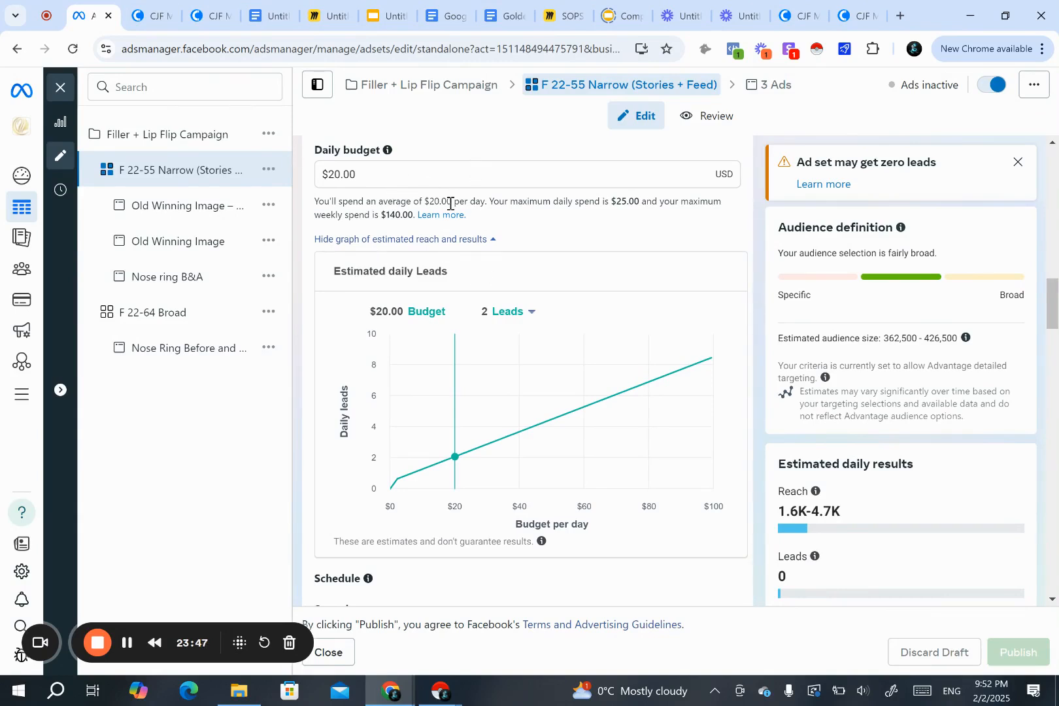
pyautogui.scroll(-5, 435, 347)
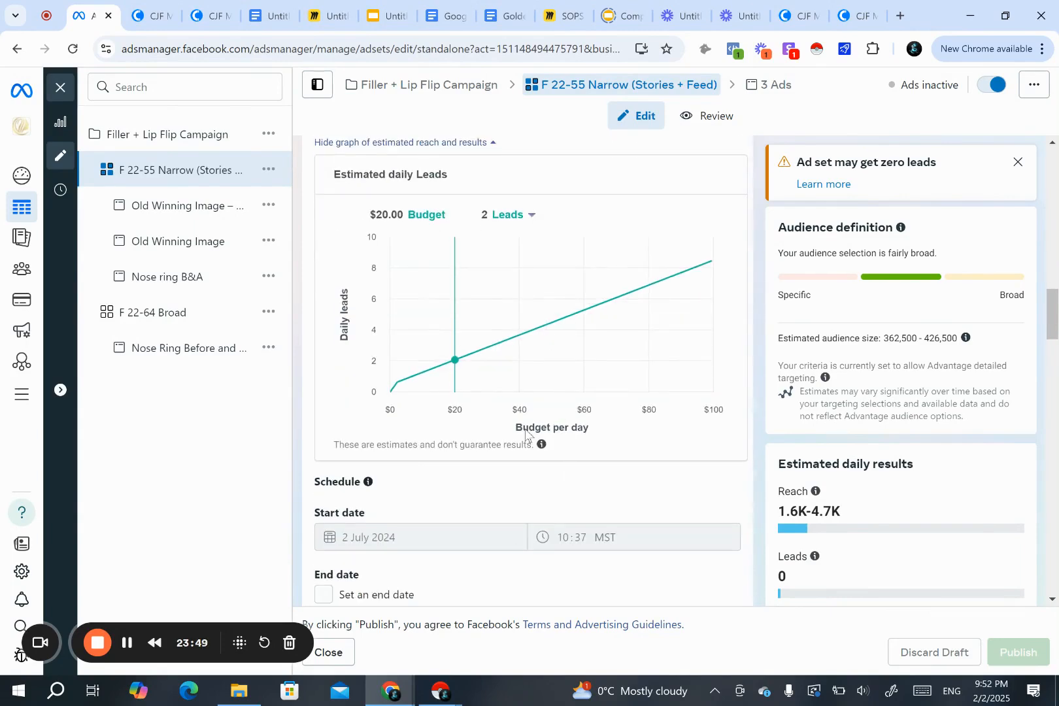
# - Examine the ad set's included location and radius, and its Advantage+ audience age, gender and detailed targeting
pyautogui.scroll(-4, 526, 435)
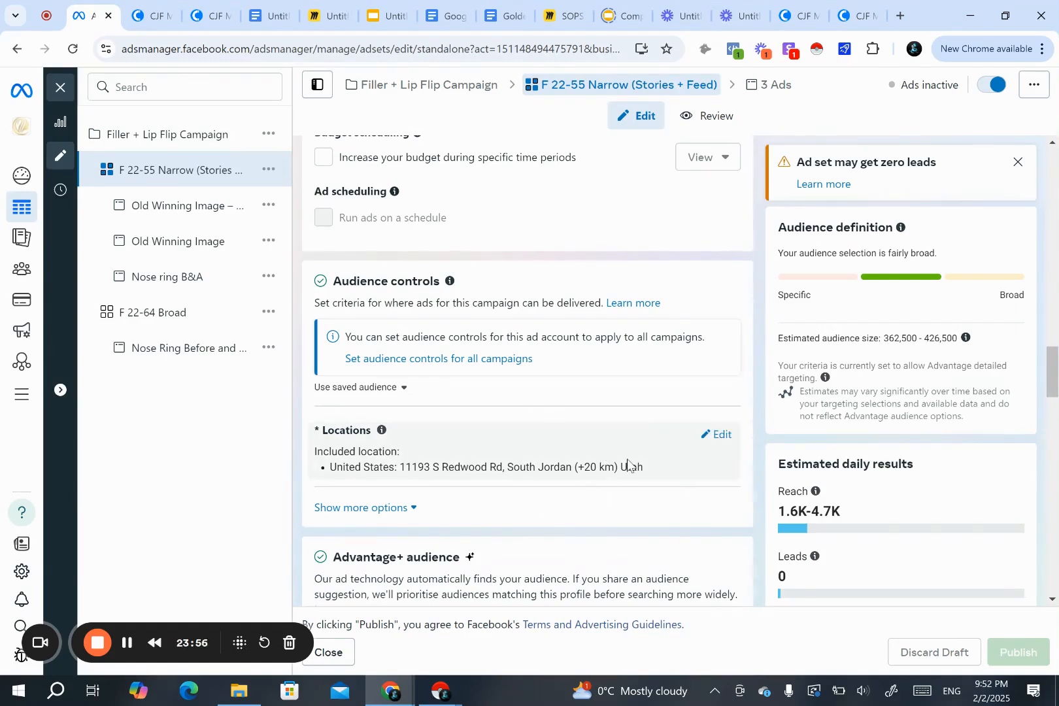
pyautogui.scroll(1, 430, 443)
pyautogui.scroll(-1, 430, 443)
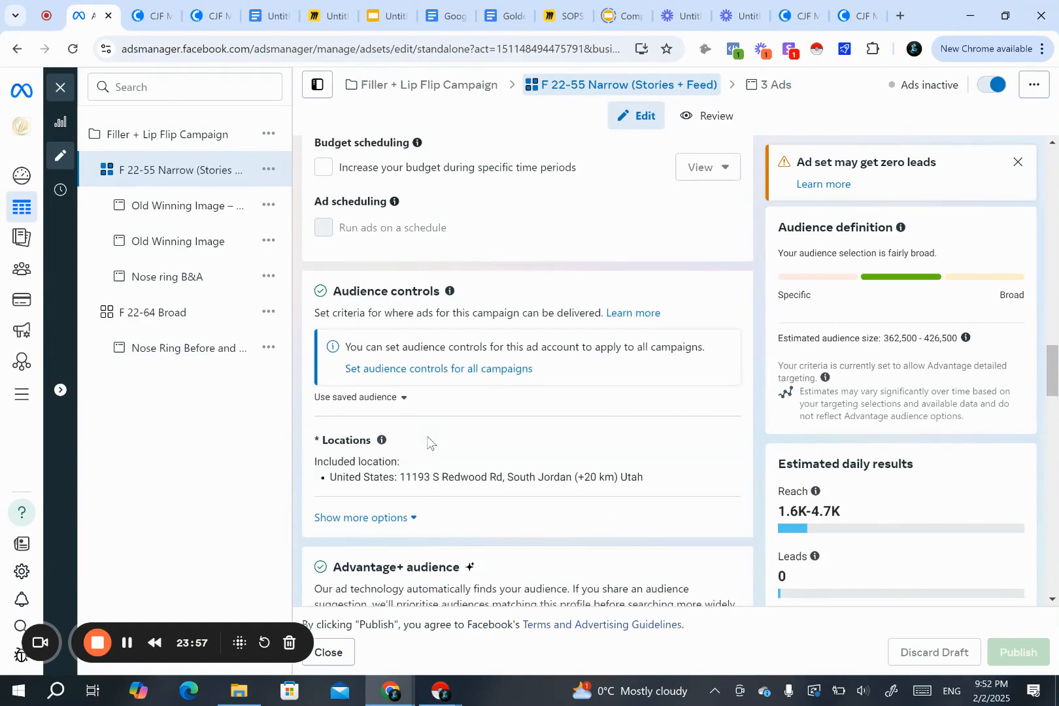
pyautogui.scroll(-2, 546, 402)
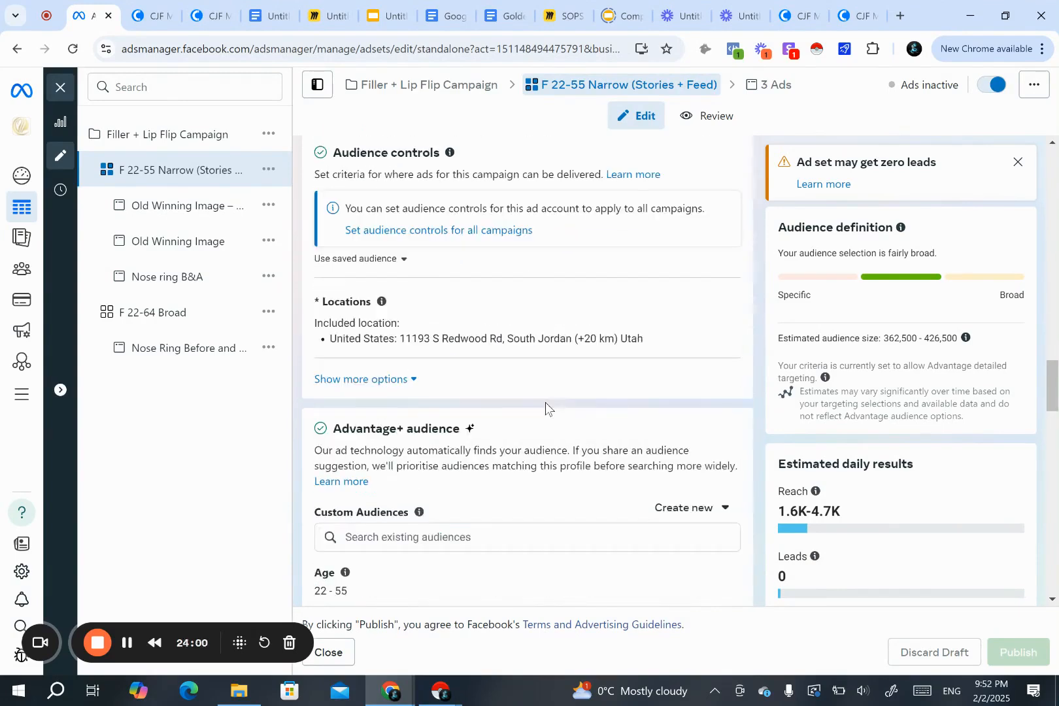
pyautogui.scroll(-2, 353, 452)
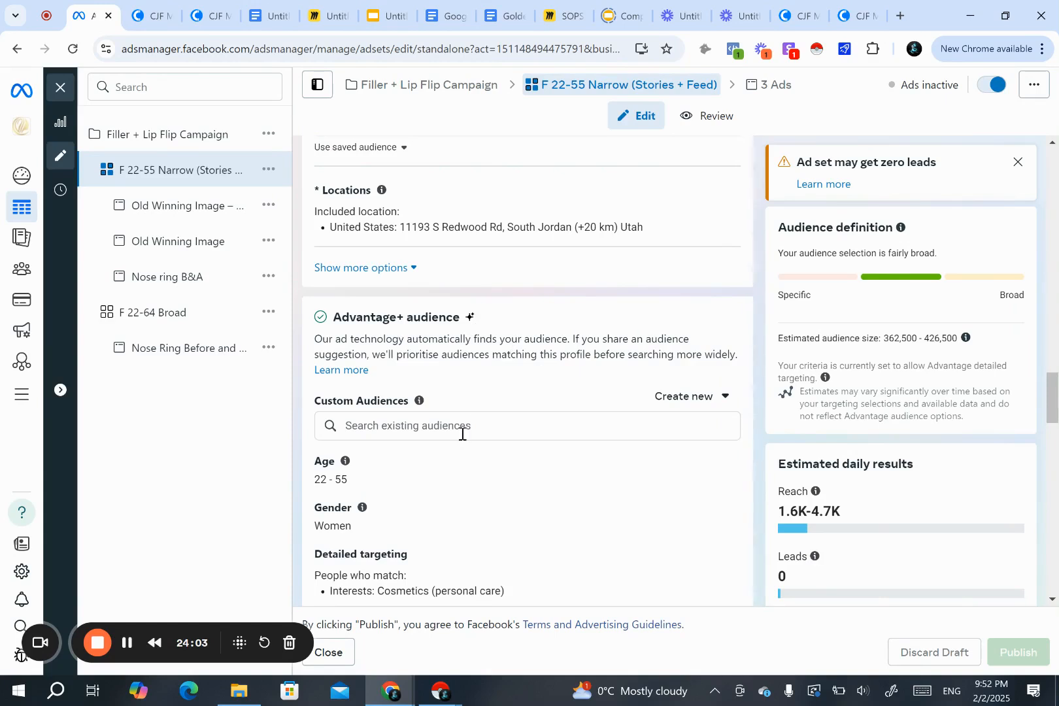
pyautogui.scroll(-2, 462, 434)
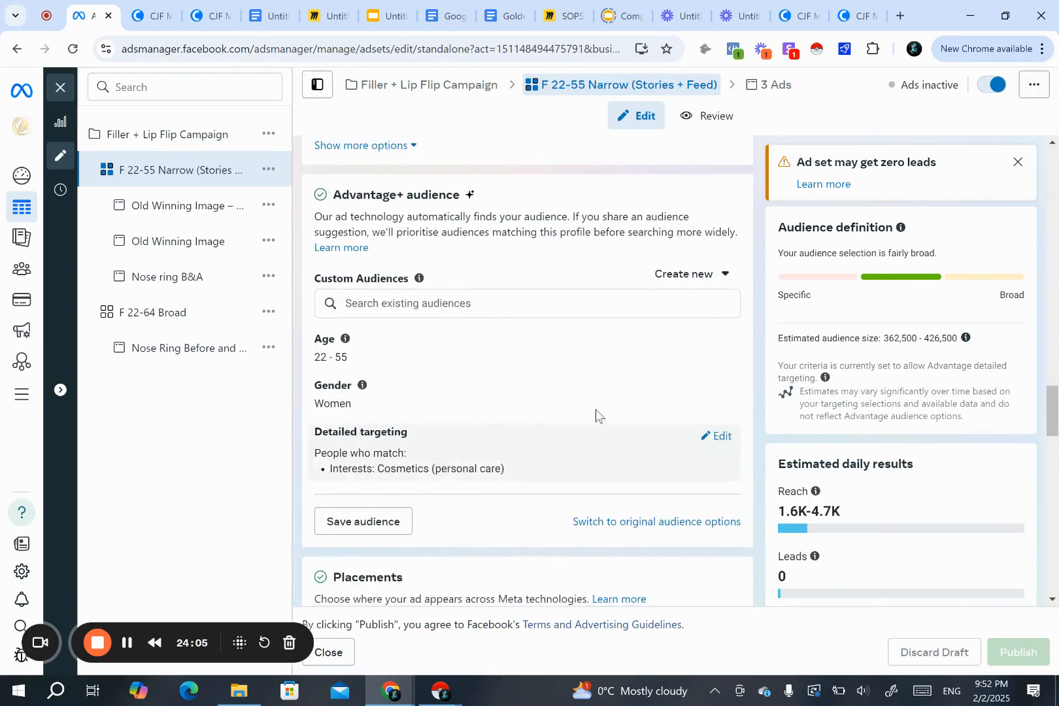
# - Select the detailed targeting text and its Cosmetics (personal care) interest line to review them alongside the other audience settings
pyautogui.moveTo(314, 440); pyautogui.dragTo(419, 450)
pyautogui.click(334, 473)
pyautogui.moveTo(335, 472); pyautogui.dragTo(532, 482)
pyautogui.click(532, 482)
pyautogui.scroll(1, 361, 412)
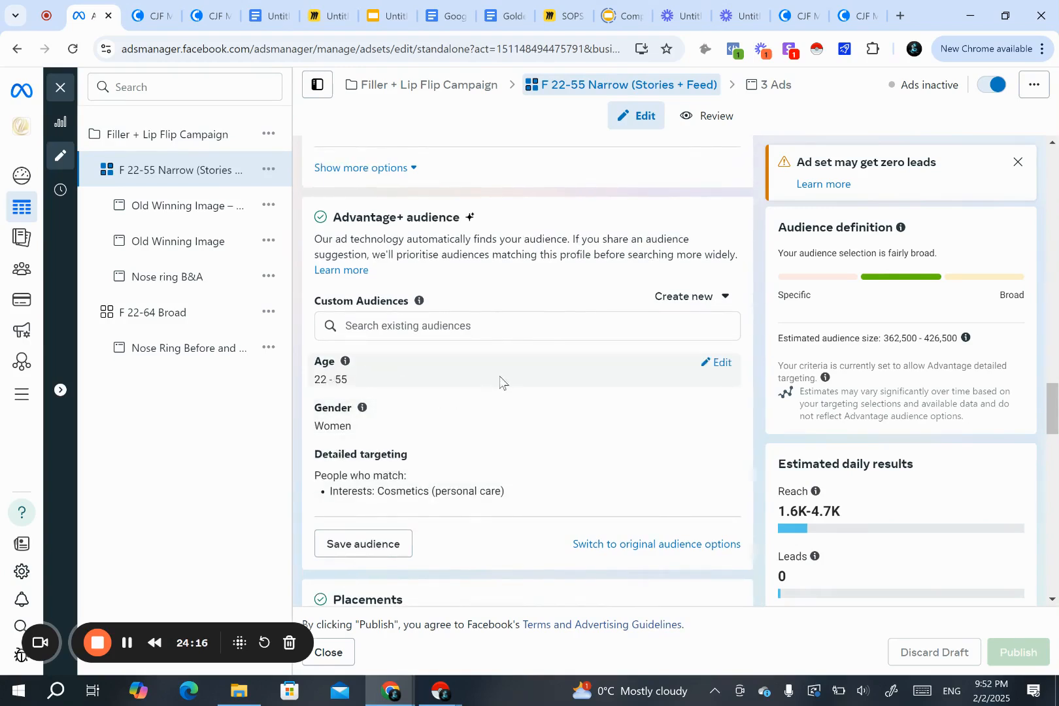
pyautogui.scroll(3, 422, 262)
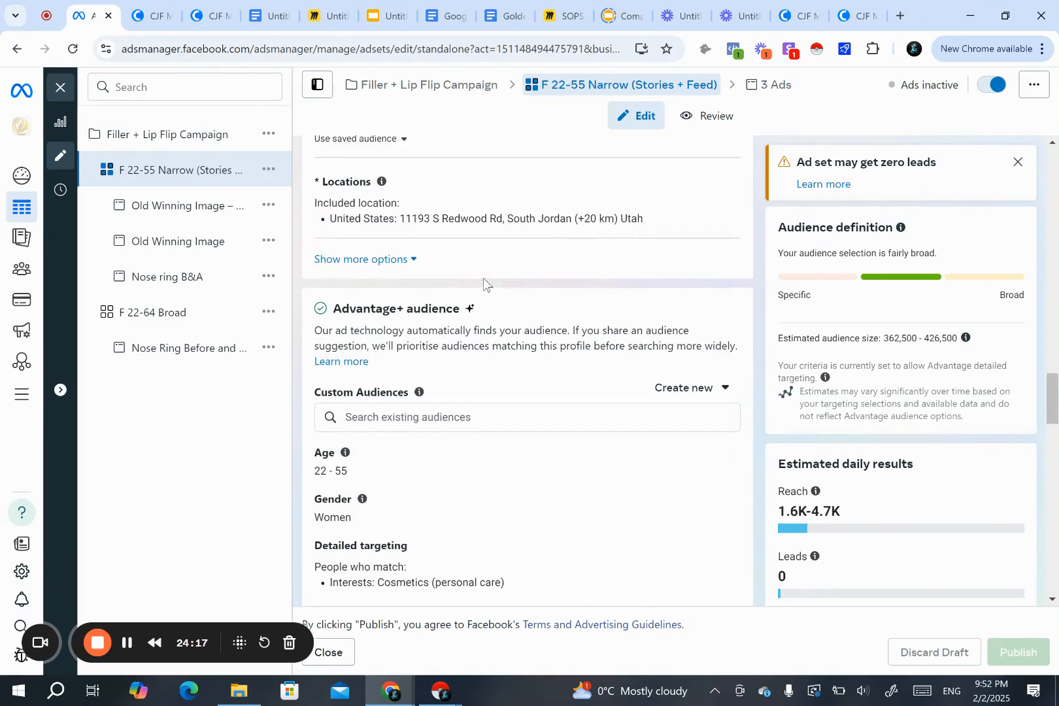
# - Examine the ad set's manual placements: devices, platforms, feeds, stories and reels, compared with the Advantage+ placements option
pyautogui.scroll(-5, 392, 428)
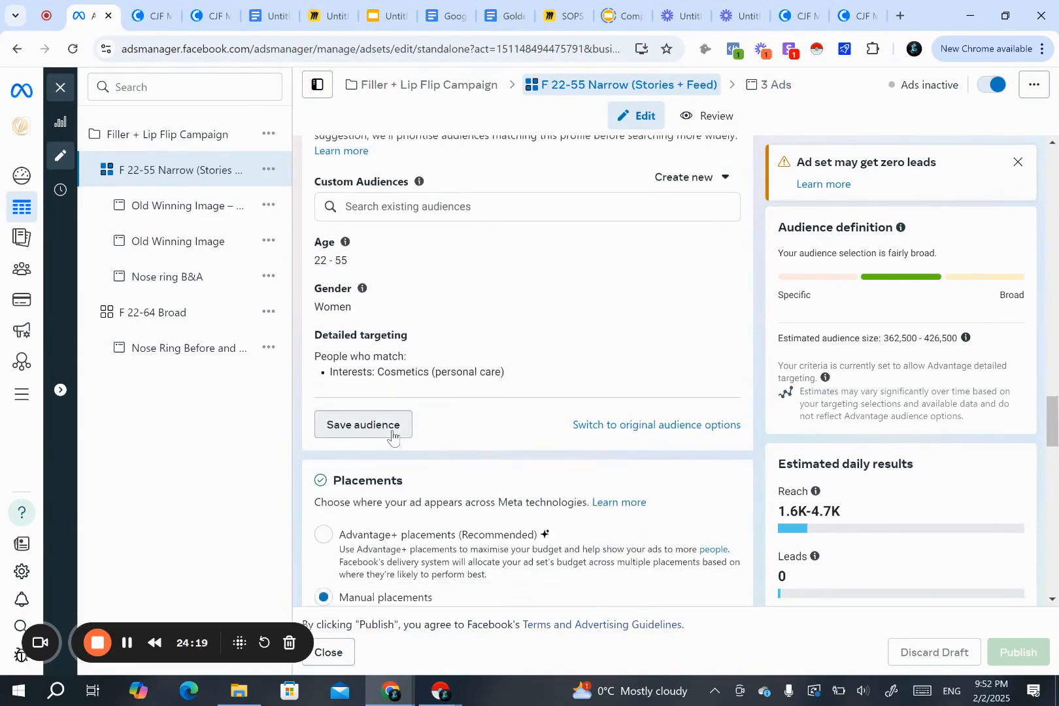
pyautogui.scroll(-6, 393, 435)
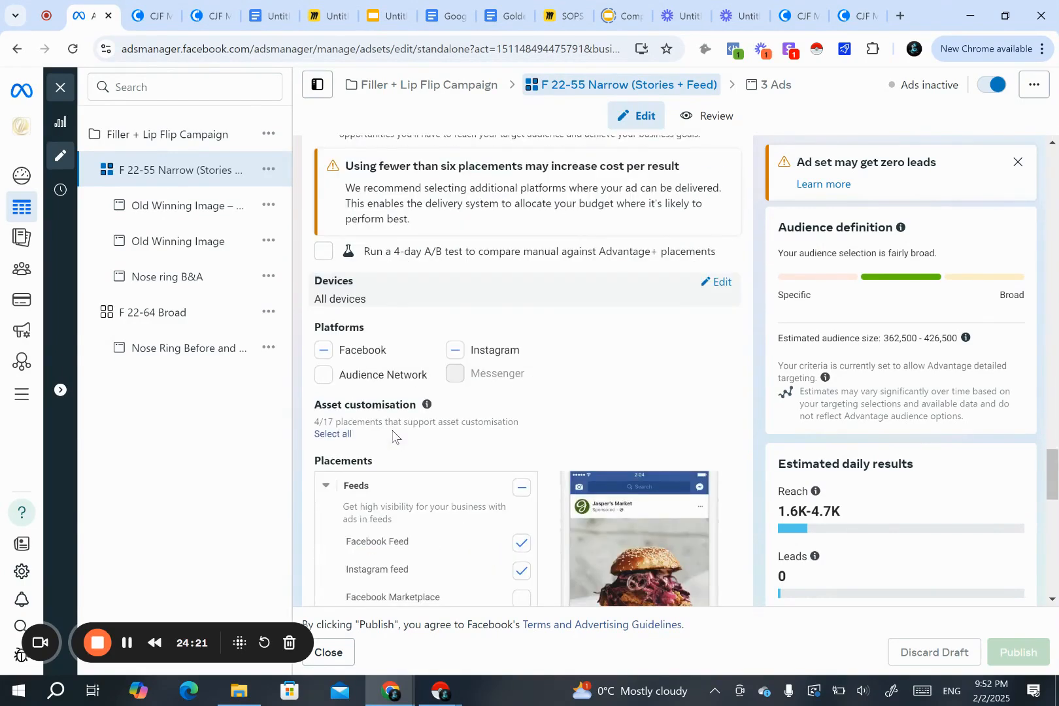
pyautogui.scroll(5, 393, 435)
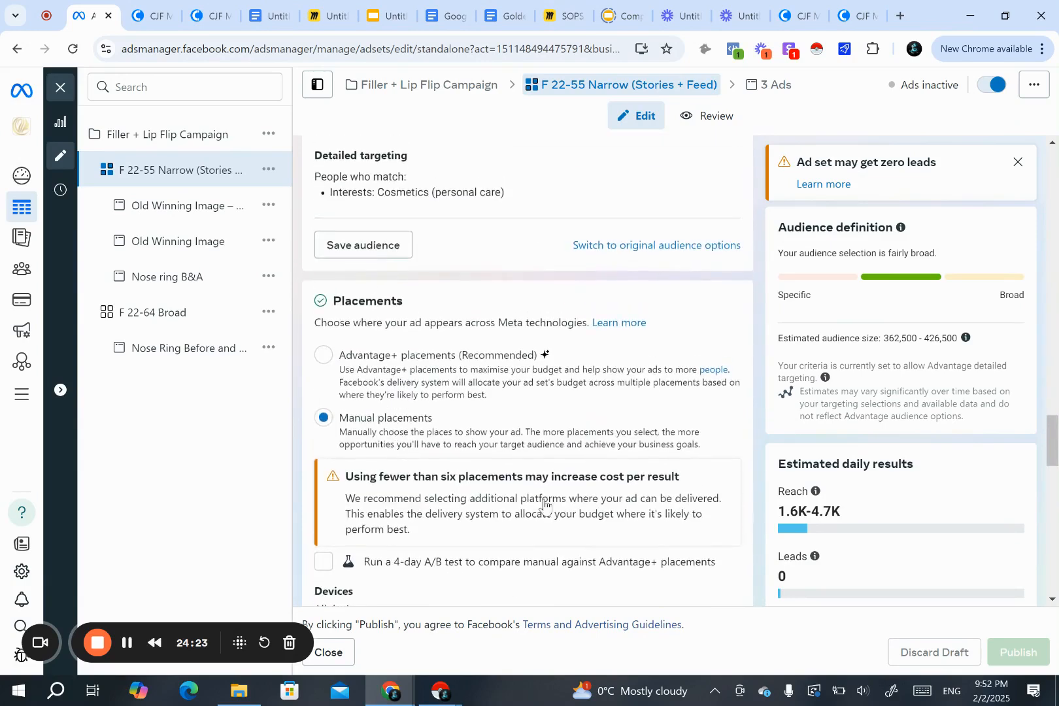
pyautogui.scroll(-6, 553, 520)
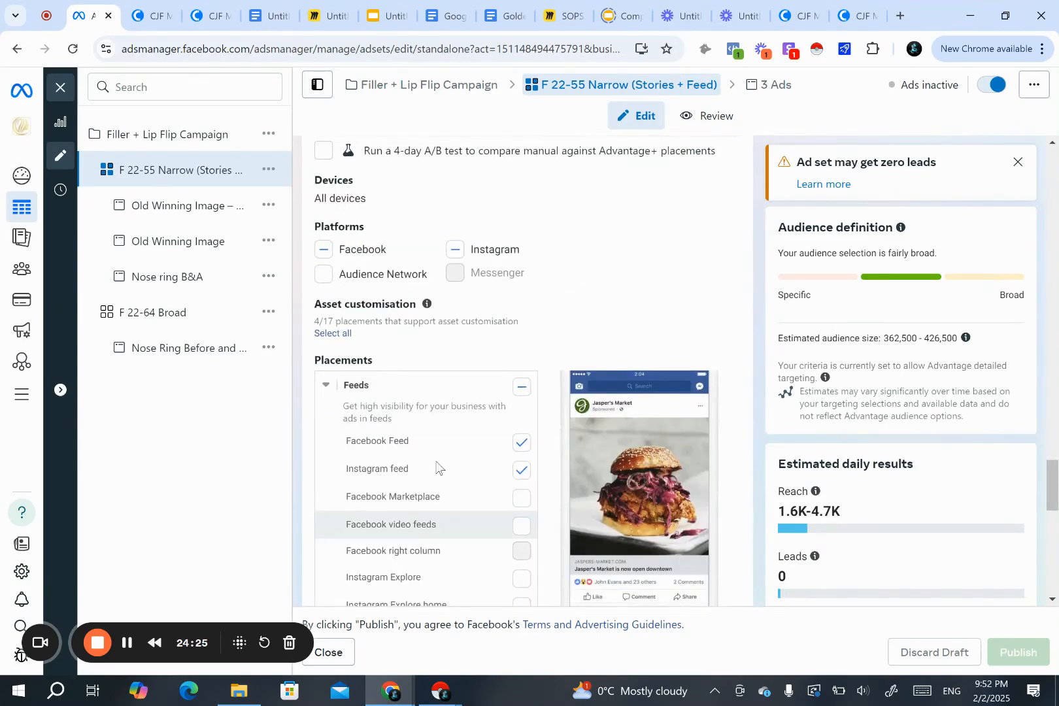
pyautogui.scroll(-5, 406, 466)
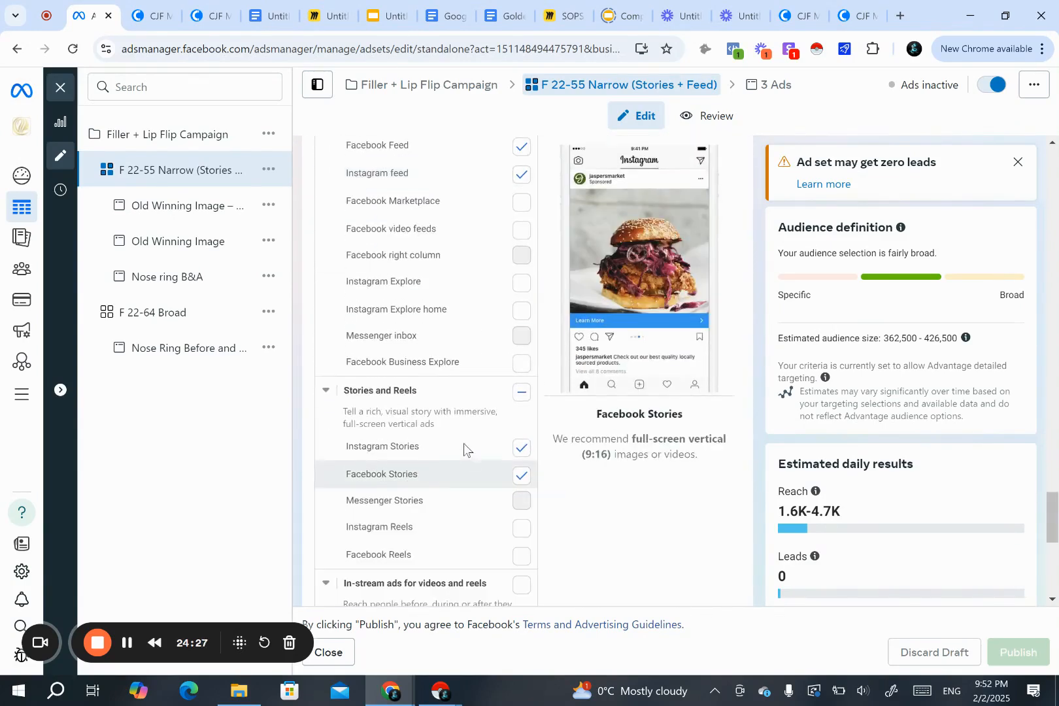
pyautogui.scroll(-10, 456, 492)
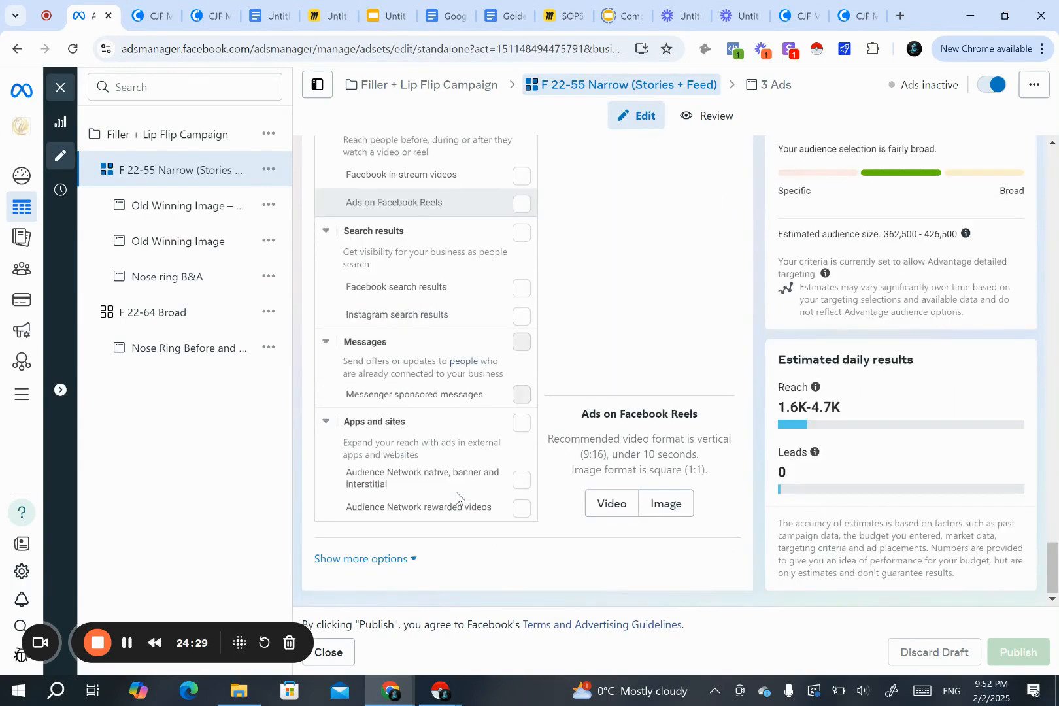
pyautogui.scroll(12, 455, 492)
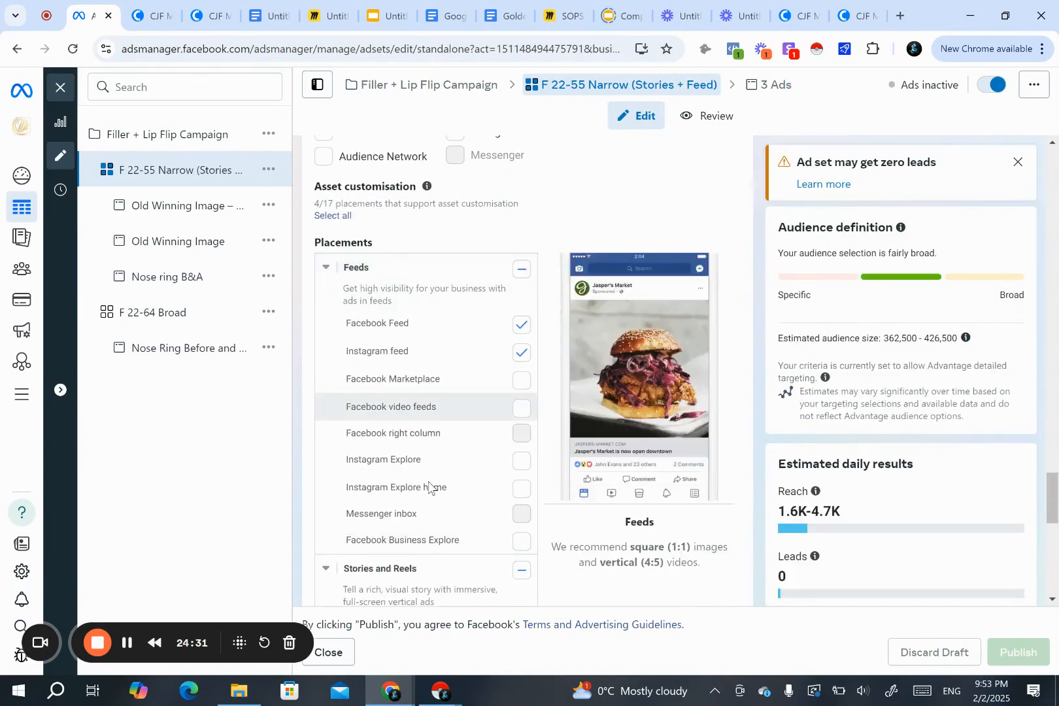
pyautogui.scroll(4, 439, 514)
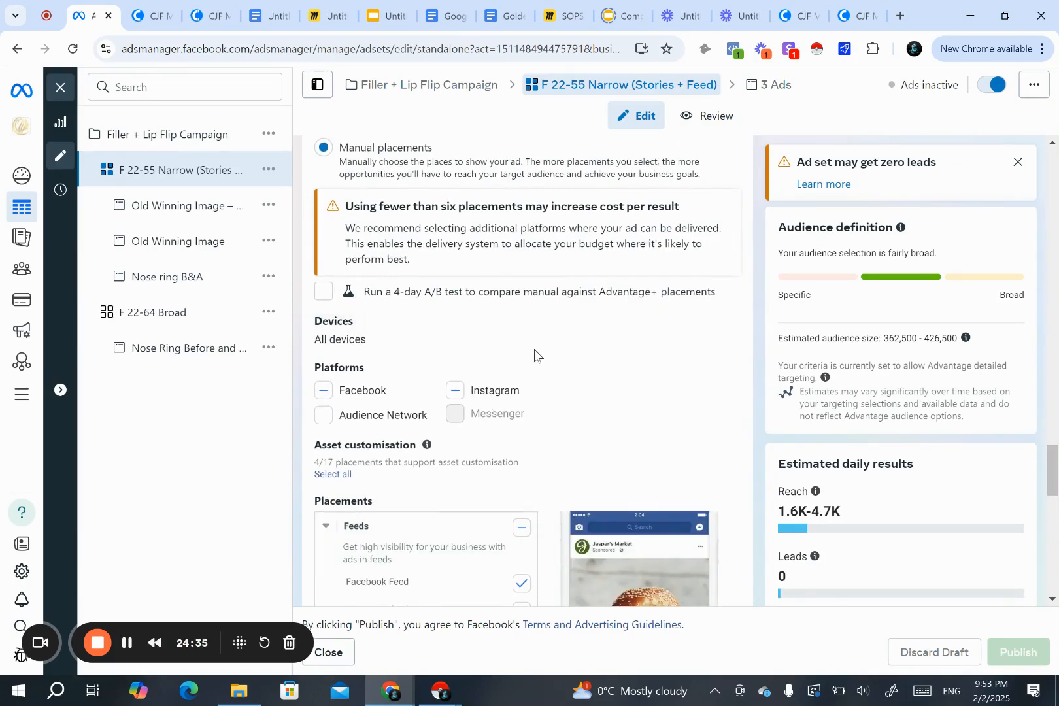
pyautogui.scroll(4, 535, 353)
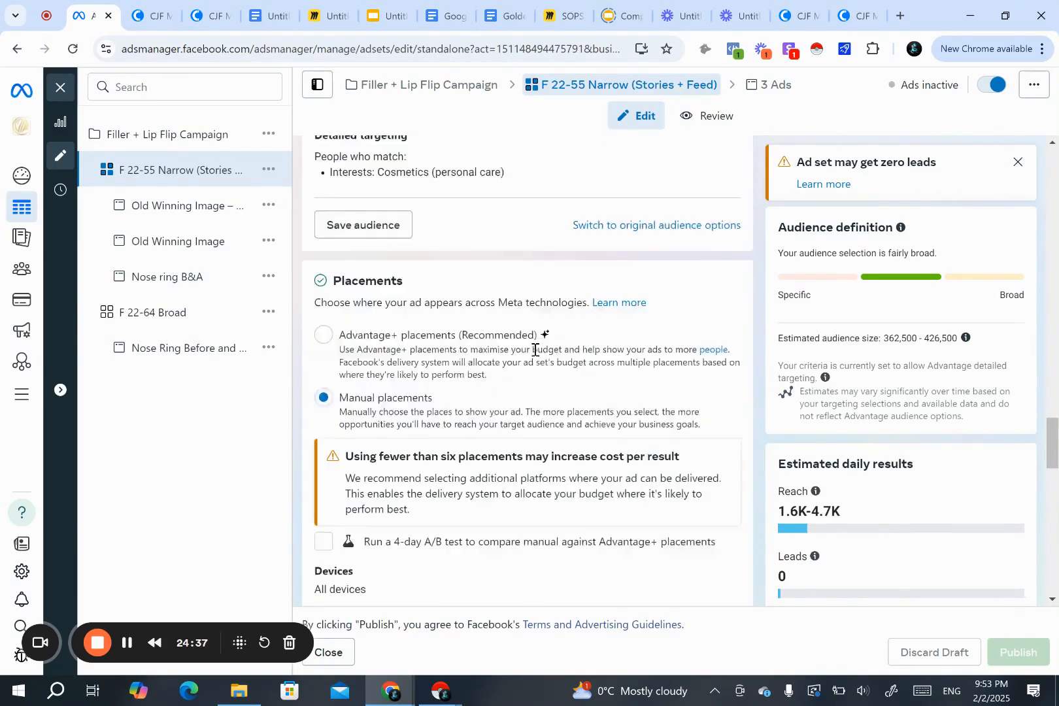
pyautogui.scroll(-3, 534, 353)
pyautogui.scroll(3, 535, 354)
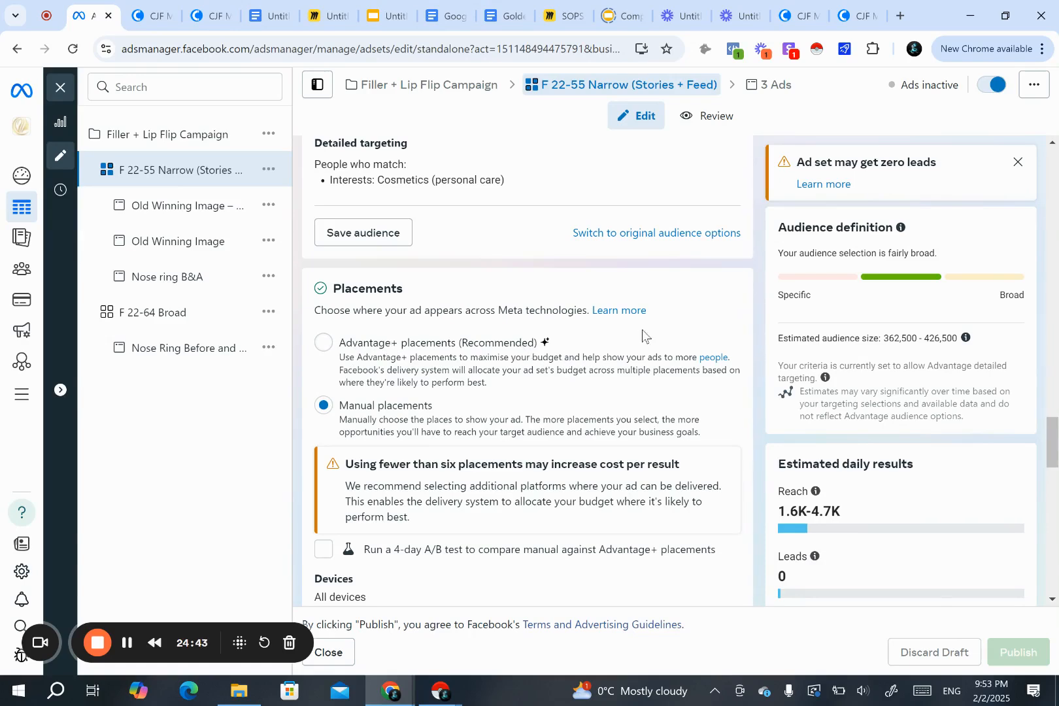
pyautogui.scroll(2, 643, 335)
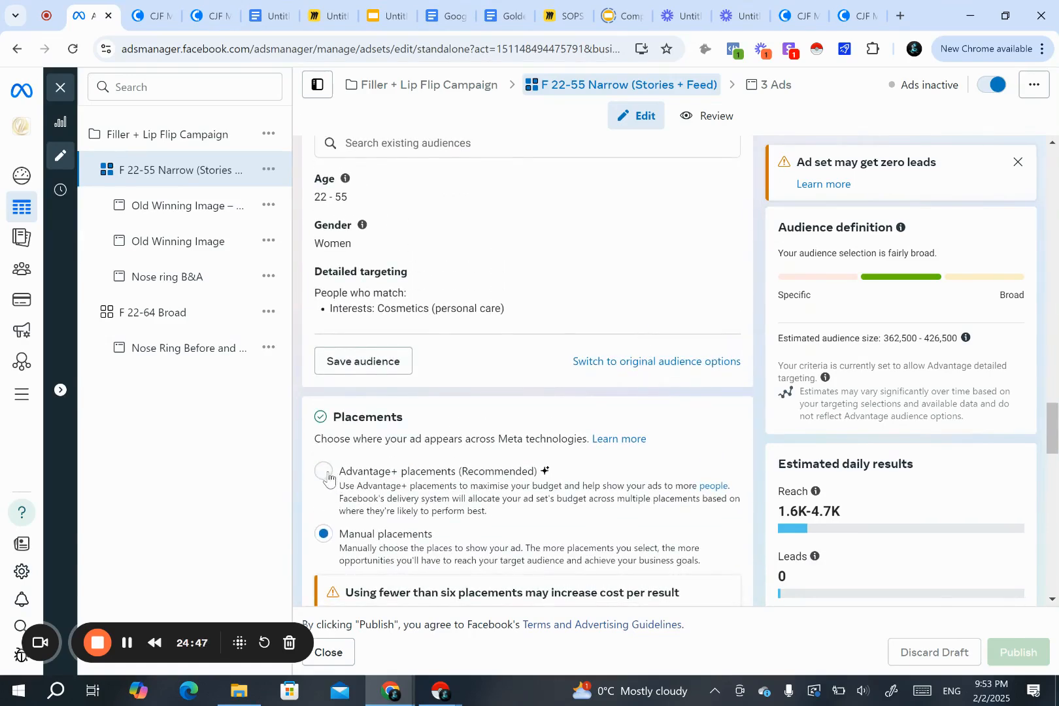
# - Recheck the ad set's budget schedule, included location, and Advantage+ audience age, gender and detailed targeting
pyautogui.scroll(4, 529, 333)
pyautogui.scroll(7, 530, 332)
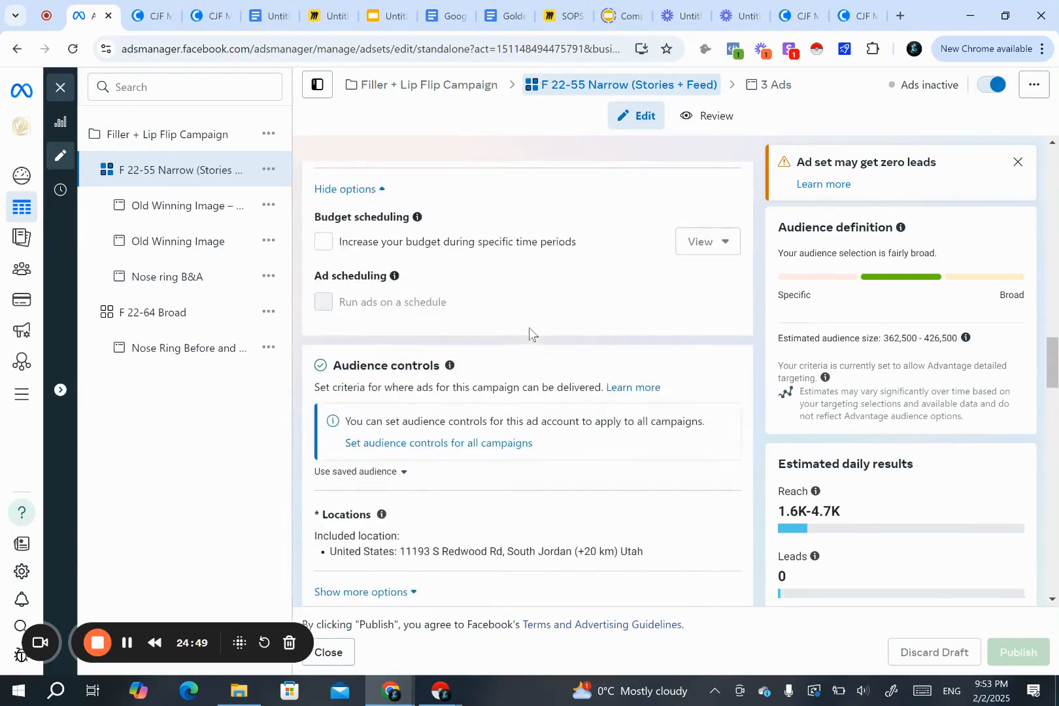
pyautogui.scroll(4, 529, 330)
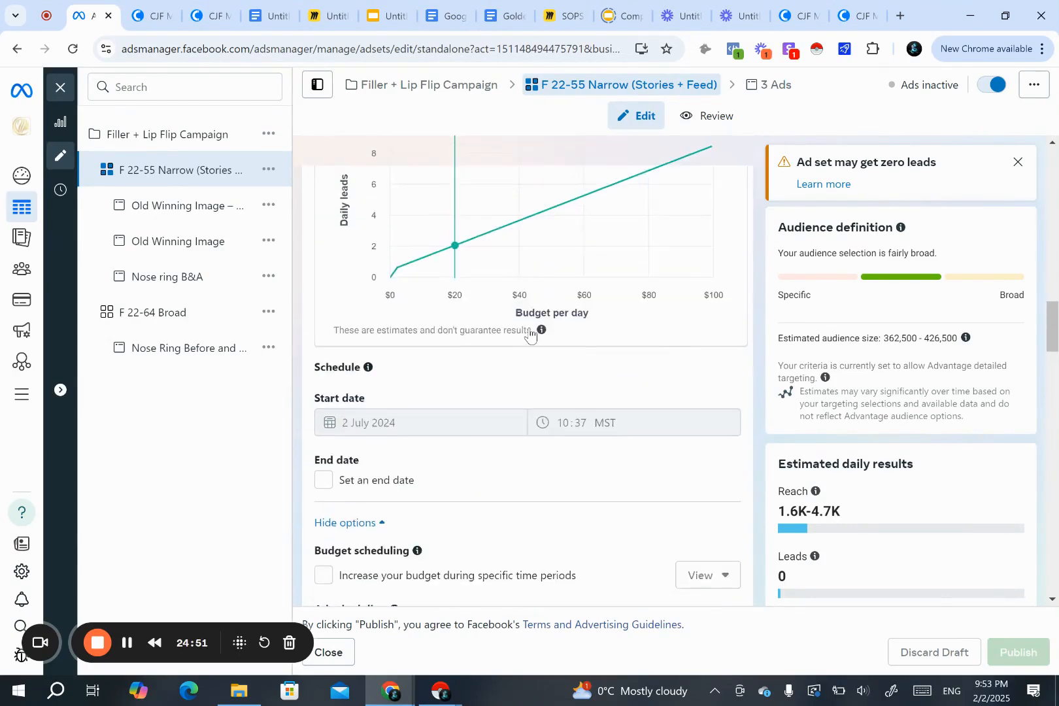
pyautogui.scroll(-7, 530, 334)
pyautogui.scroll(-4, 530, 333)
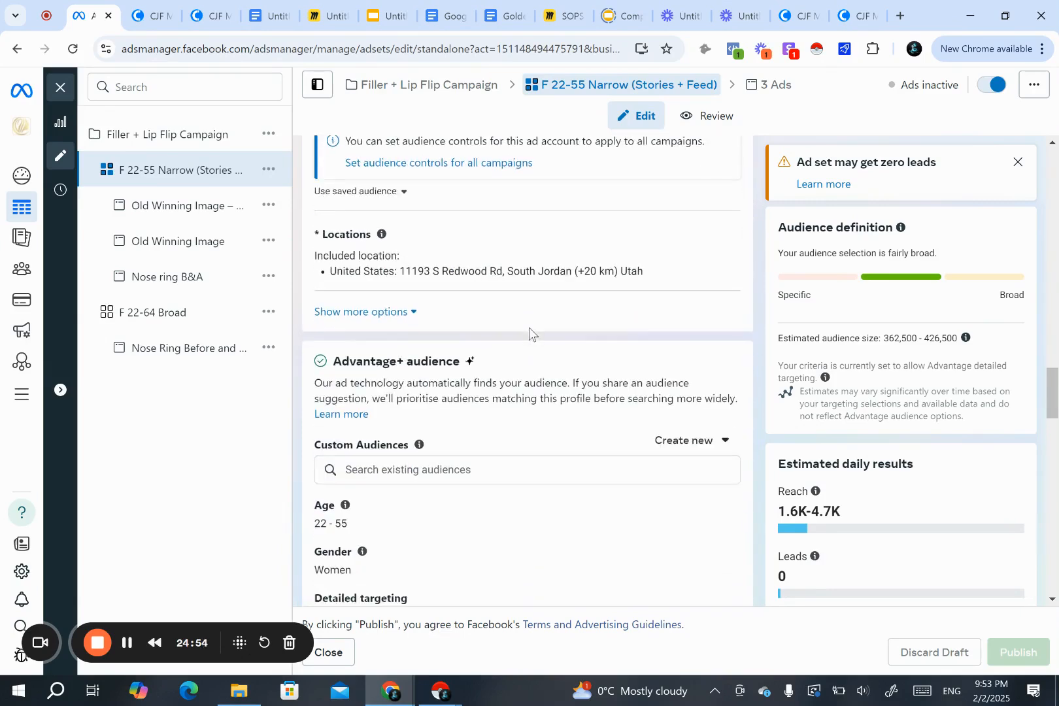
pyautogui.scroll(-3, 529, 330)
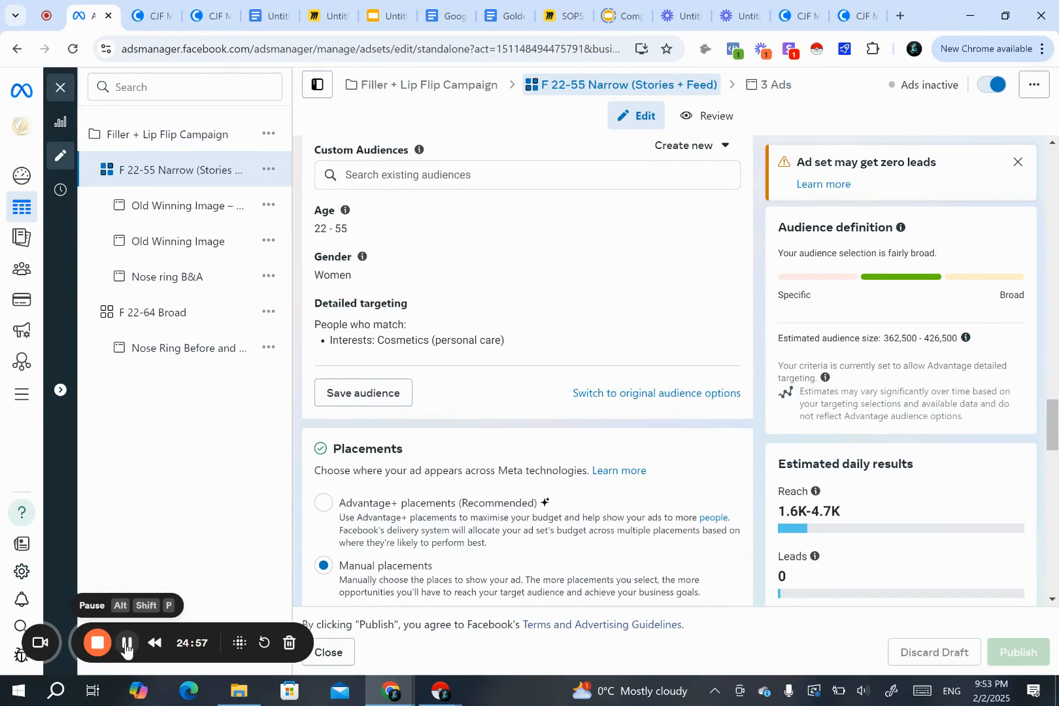
pyautogui.scroll(3, 548, 377)
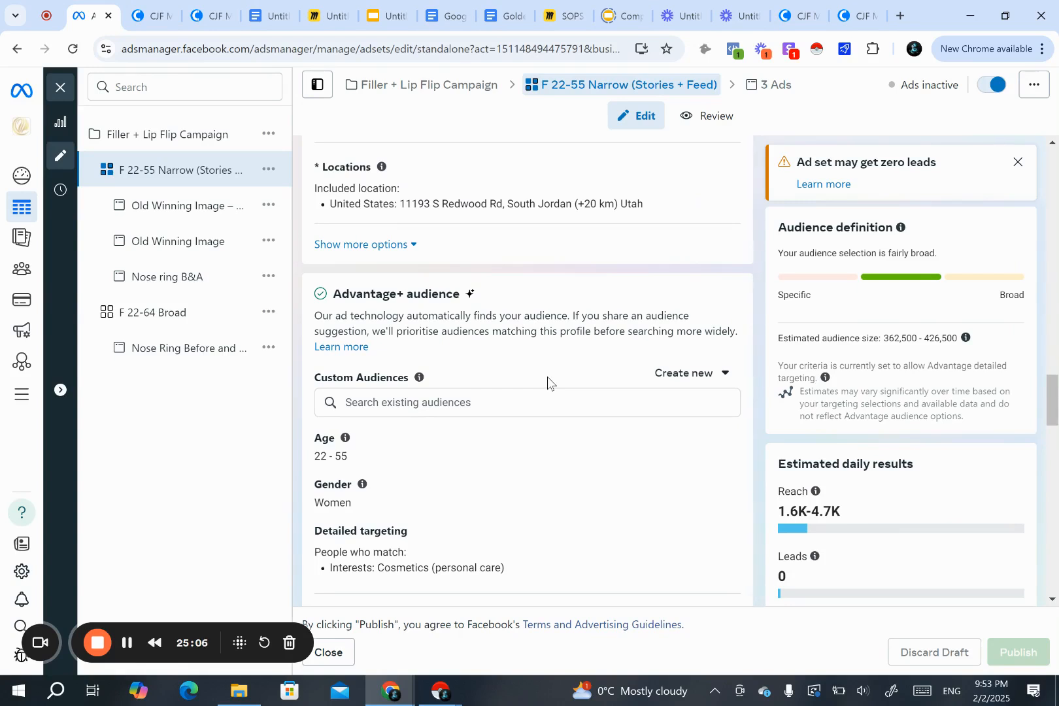
pyautogui.moveTo(346, 437)
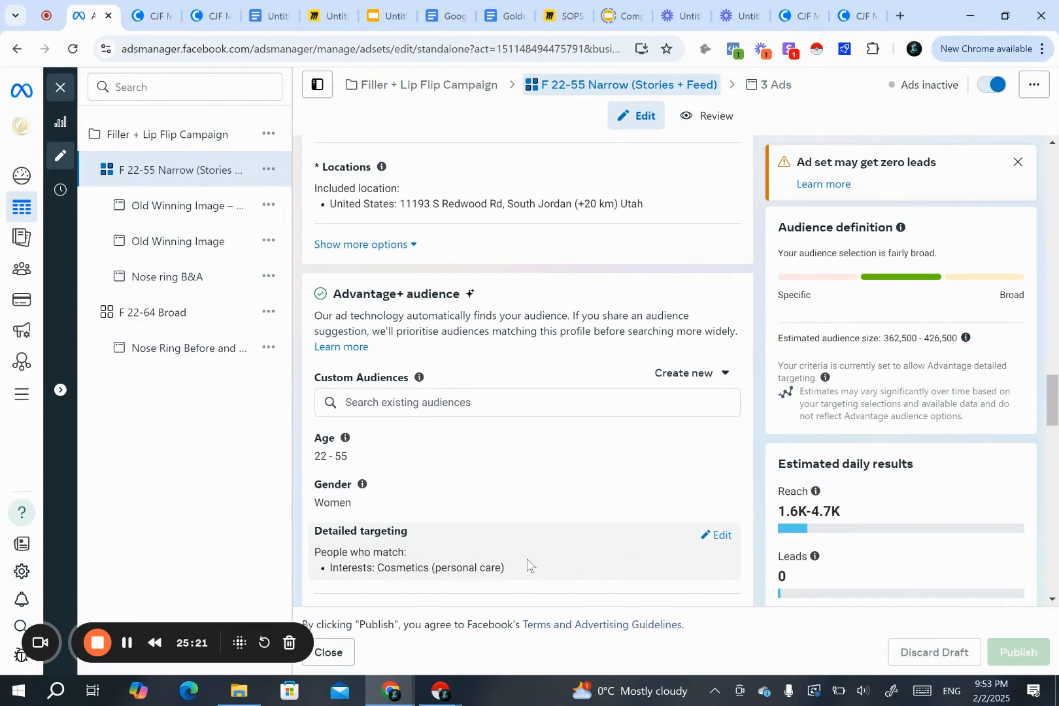
pyautogui.scroll(-1, 503, 559)
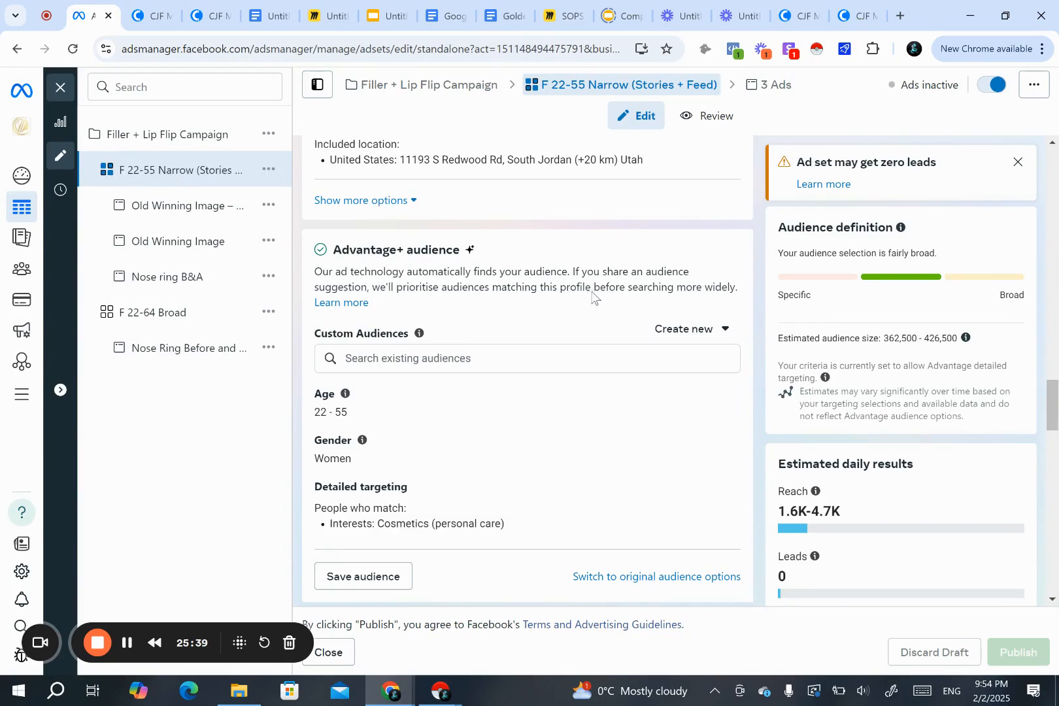
pyautogui.scroll(3, 577, 329)
pyautogui.scroll(-4, 496, 478)
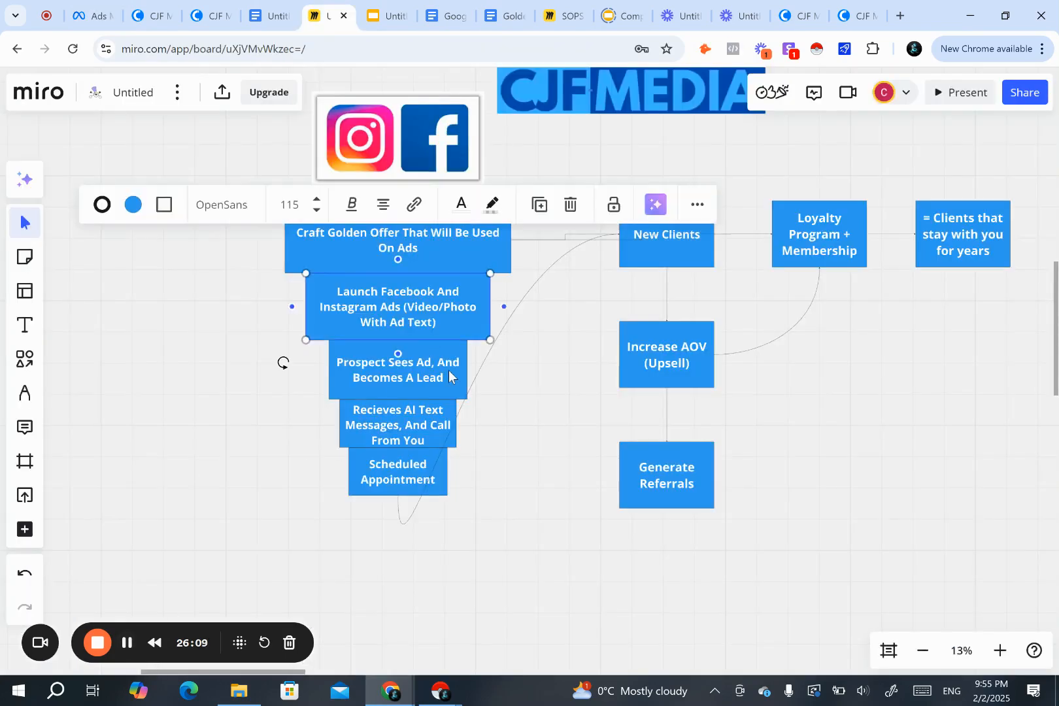
# - On the Miro funnel board, highlight the Prospect Sees Ad, And Becomes A Lead box and the AI text messages and call box
pyautogui.click(288, 447)
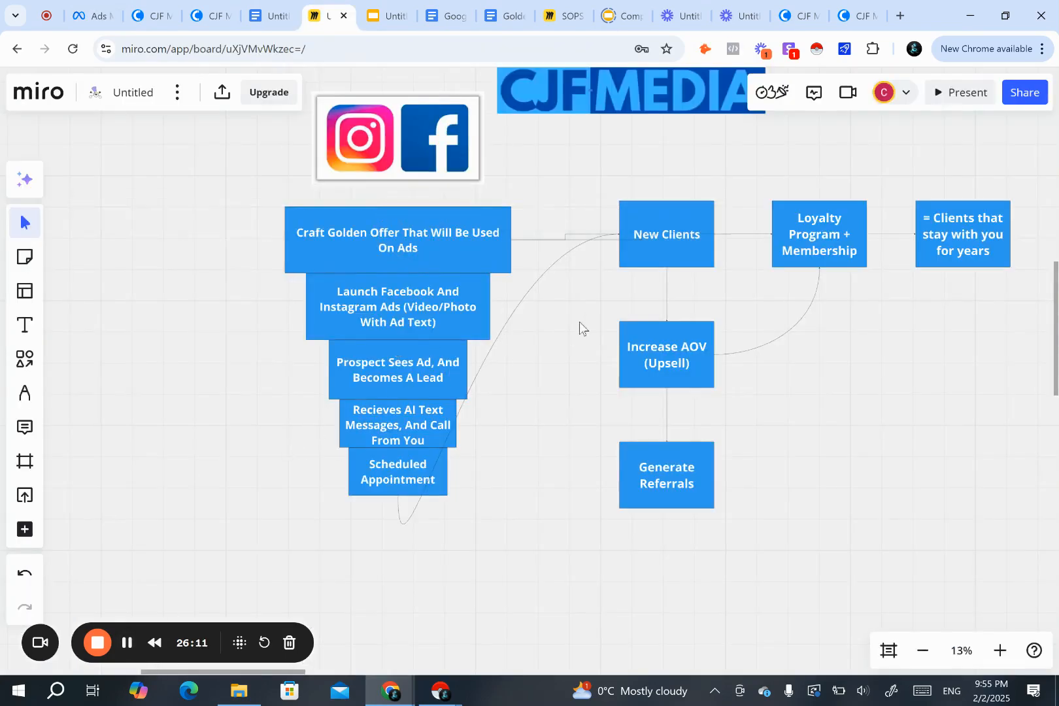
pyautogui.moveTo(243, 342); pyautogui.dragTo(437, 386)
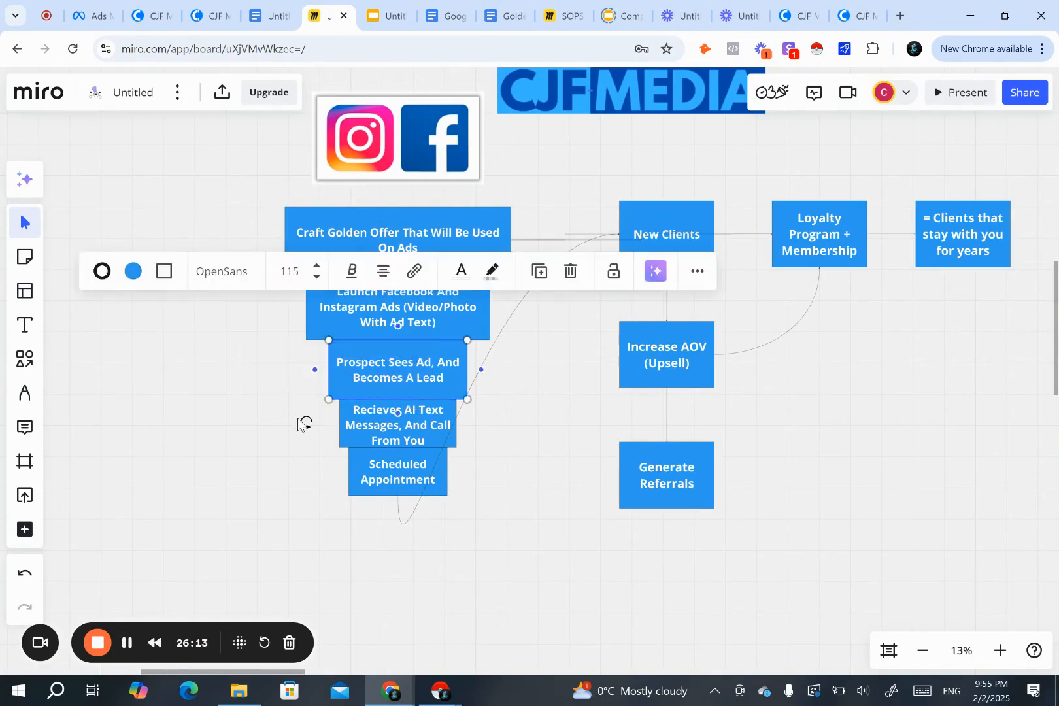
pyautogui.click(293, 433)
pyautogui.moveTo(293, 424); pyautogui.dragTo(436, 426)
pyautogui.click(540, 448)
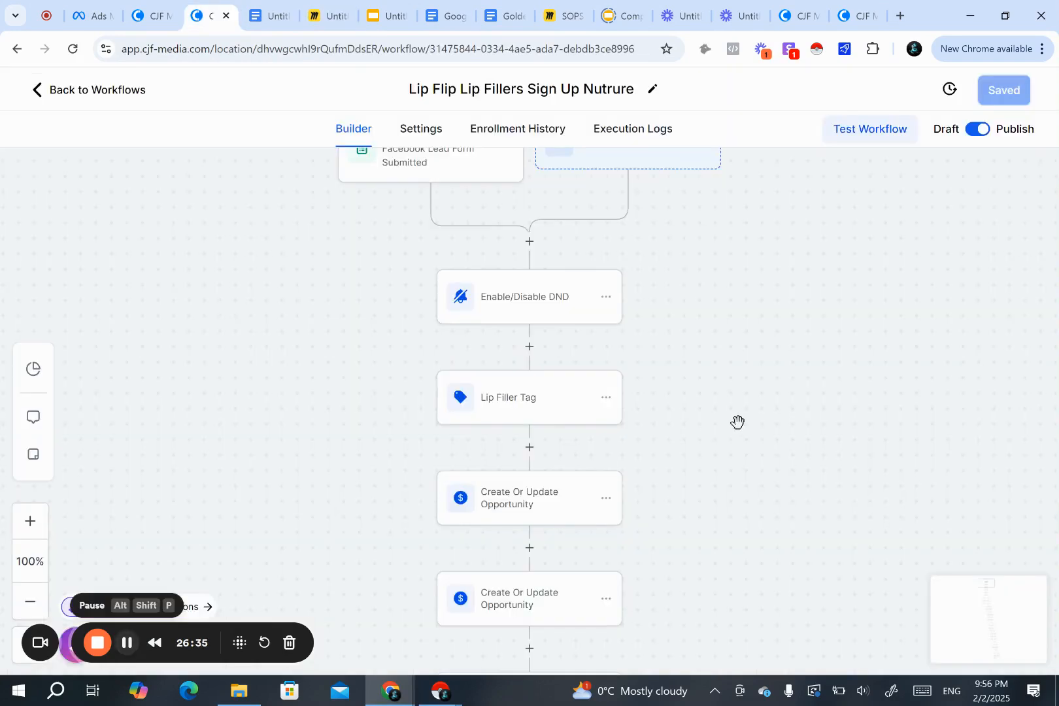
# - Examine the opening actions of the Lip Flip Lip Fillers Sign Up Nutrure workflow and read its Voucher Claimed SMS Day 1 message
pyautogui.scroll(1, 738, 422)
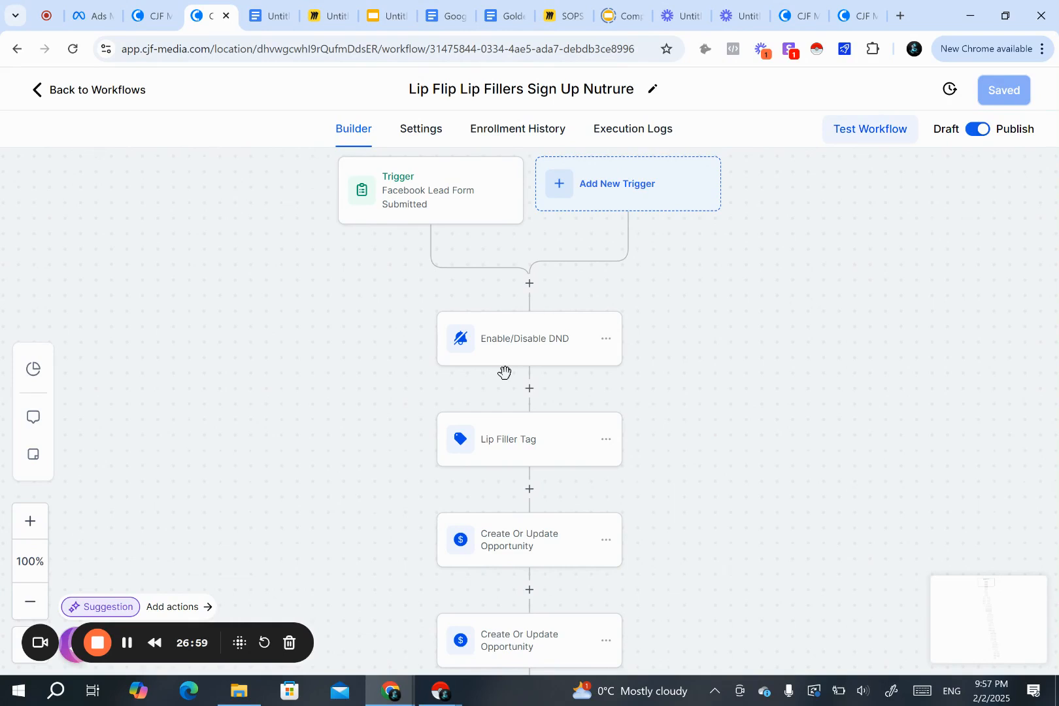
pyautogui.scroll(-3, 428, 464)
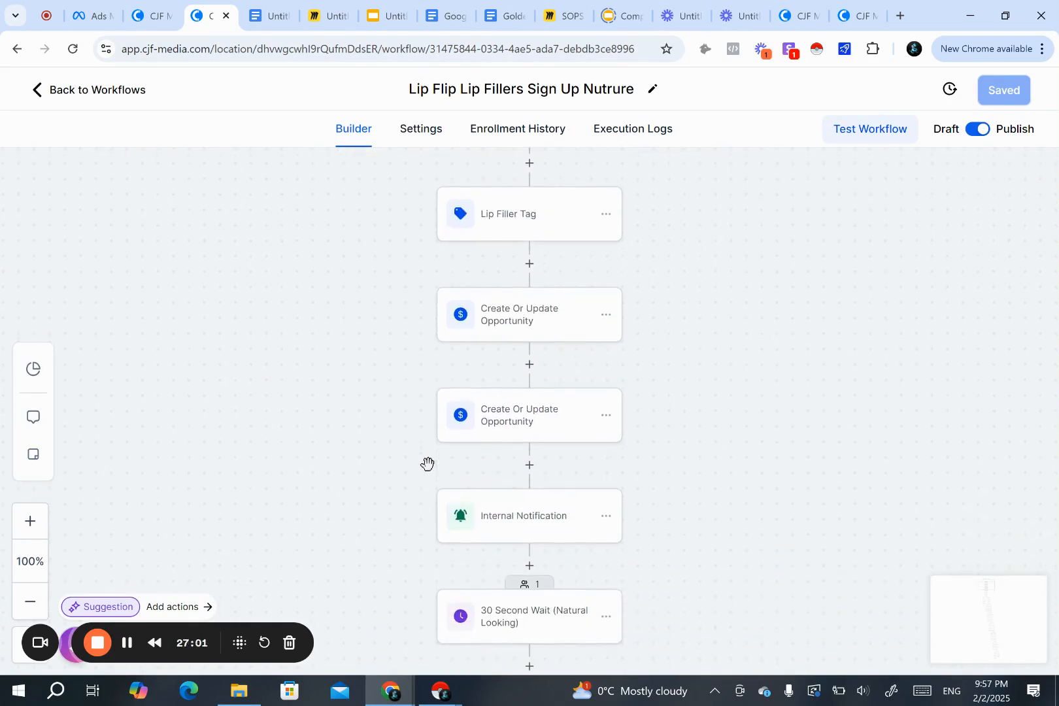
pyautogui.scroll(2, 490, 342)
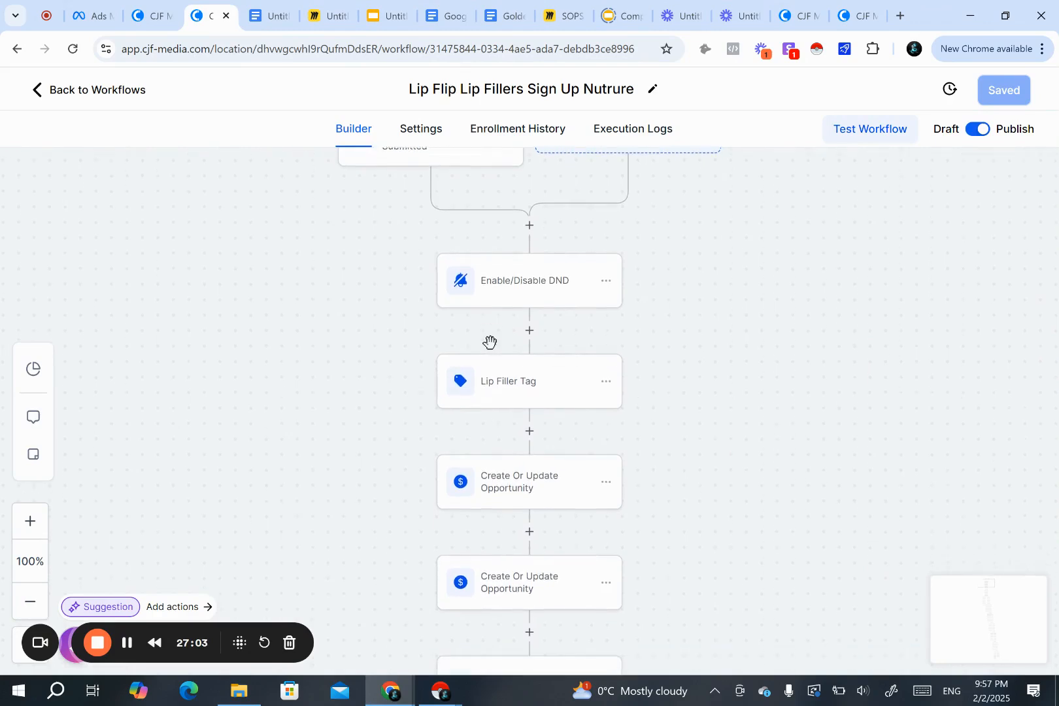
pyautogui.scroll(-4, 490, 343)
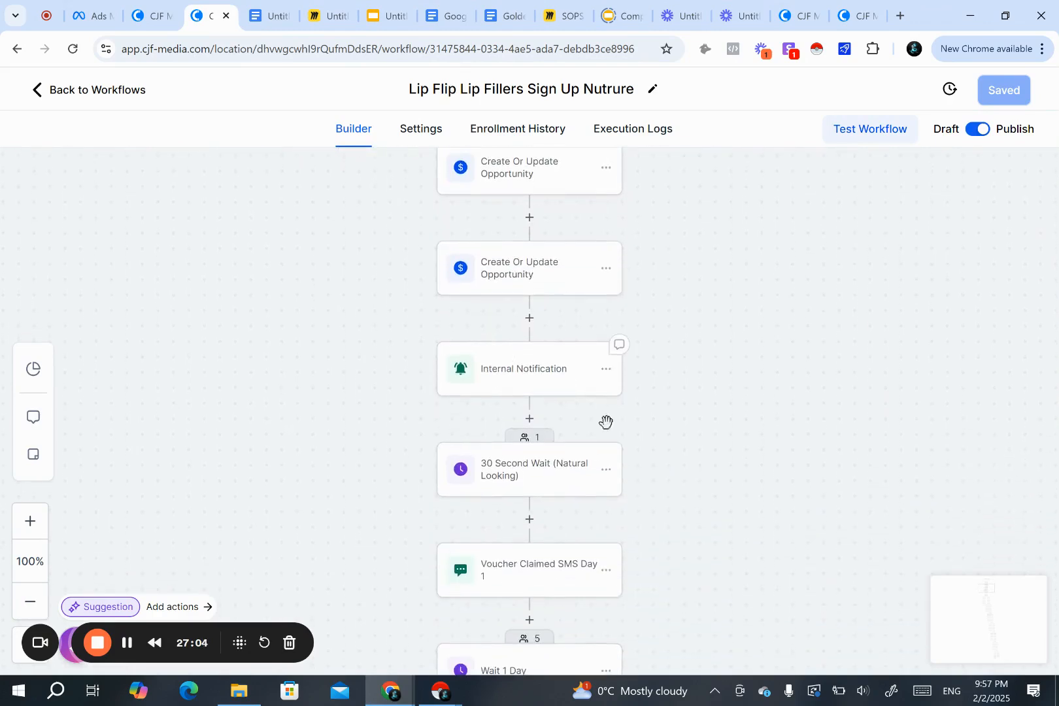
pyautogui.click(505, 595)
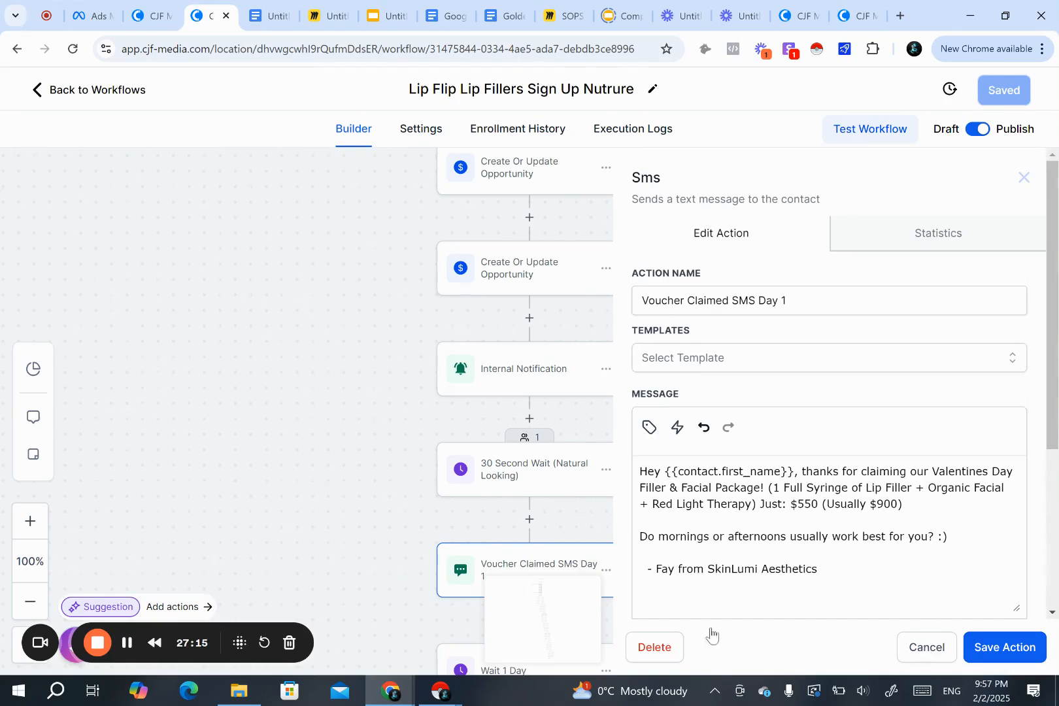
pyautogui.click(595, 517)
pyautogui.scroll(-3, 594, 520)
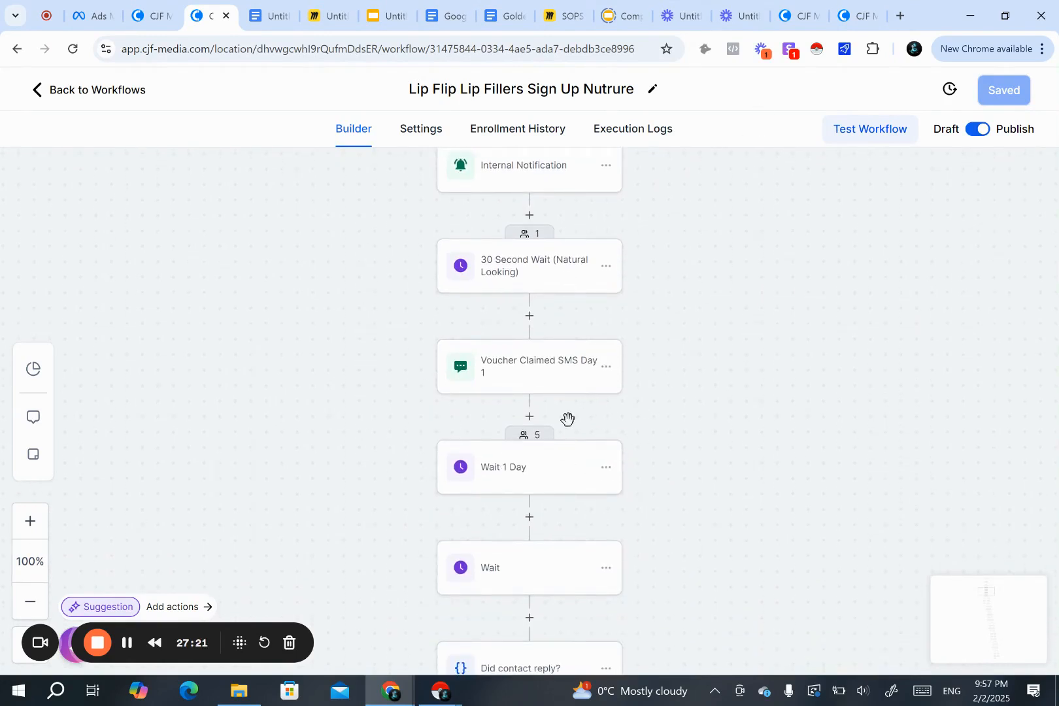
# - Examine the workflow's wait steps after the first SMS and the Yes and None branches under Did contact reply?
pyautogui.scroll(1, 622, 428)
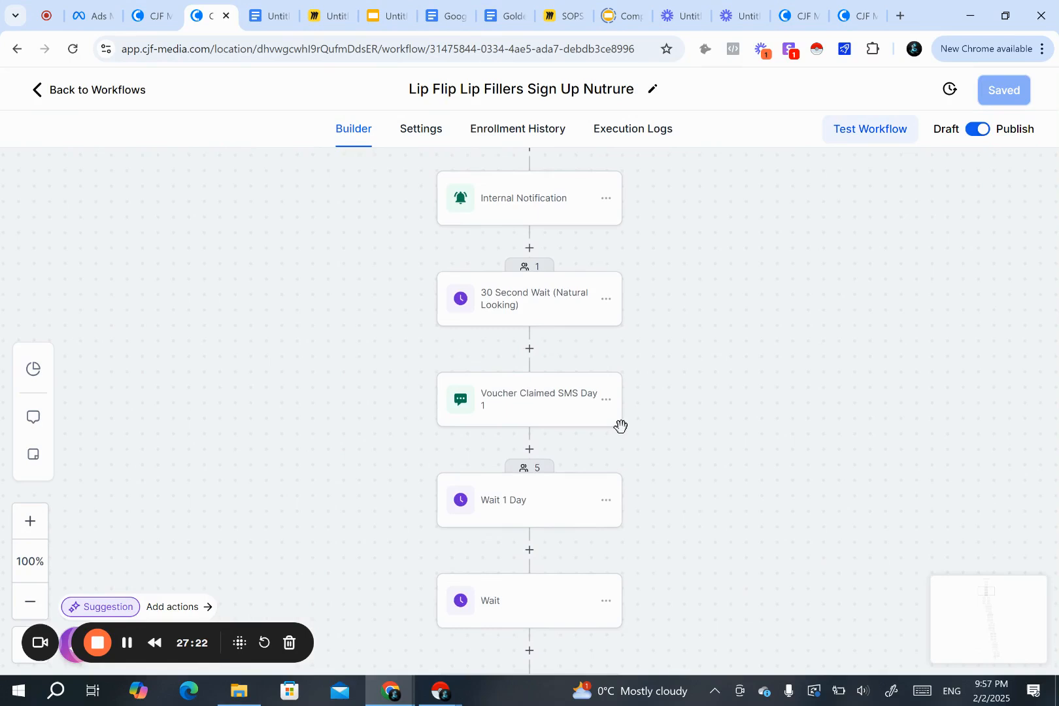
pyautogui.click(31, 601)
pyautogui.click(33, 601)
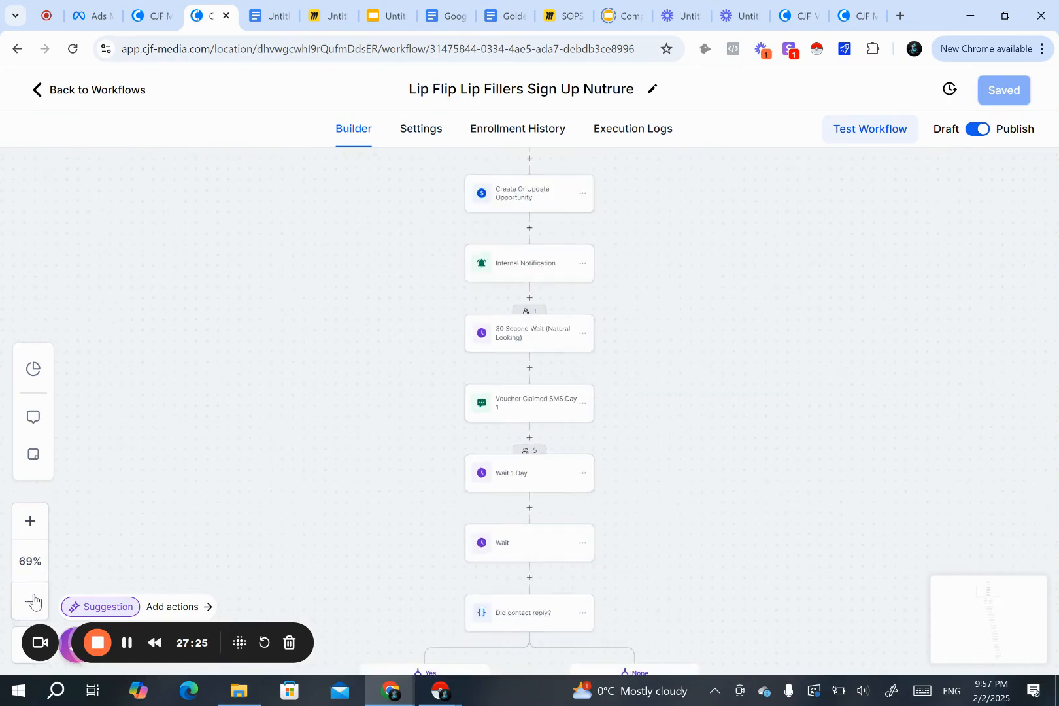
pyautogui.click(31, 601)
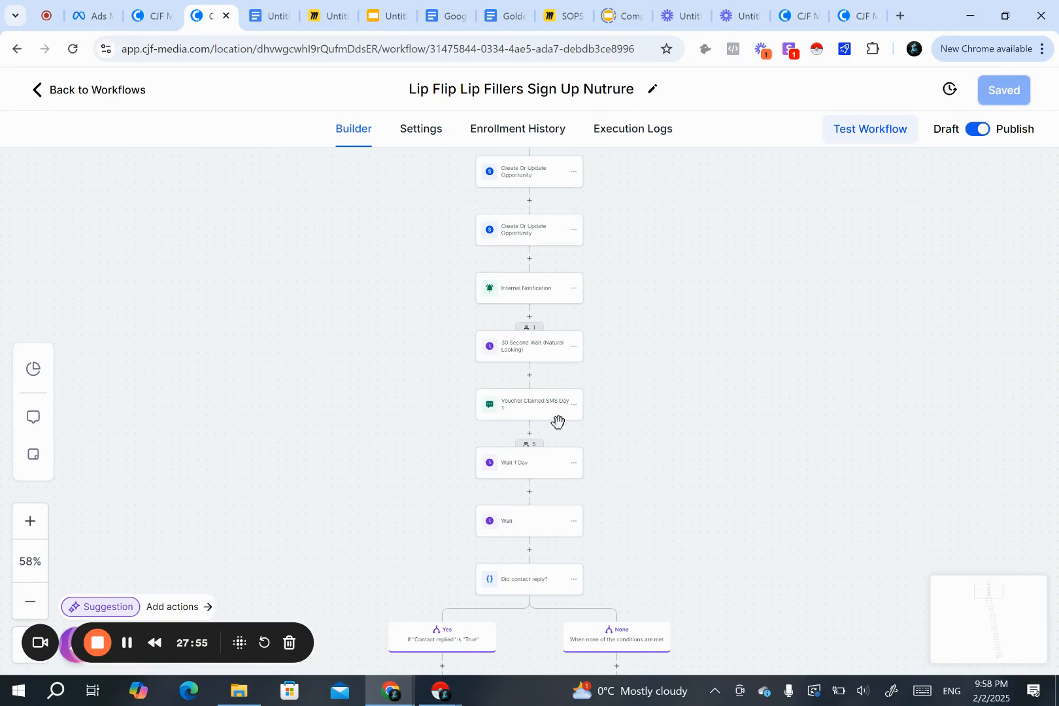
pyautogui.scroll(-1, 557, 420)
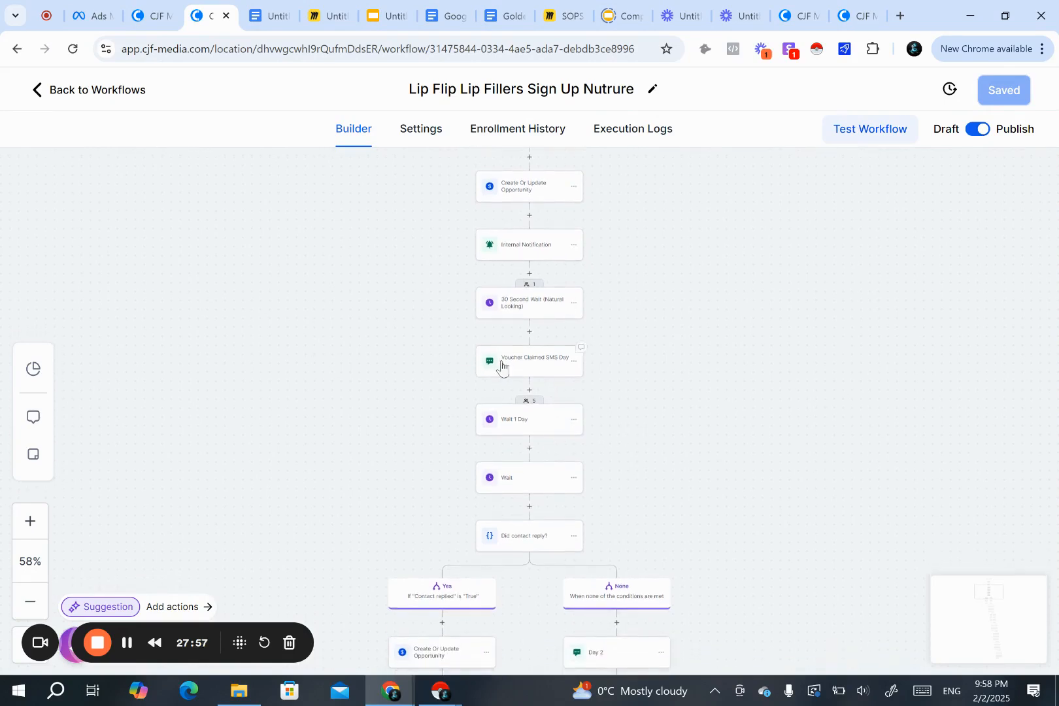
pyautogui.scroll(-1, 530, 533)
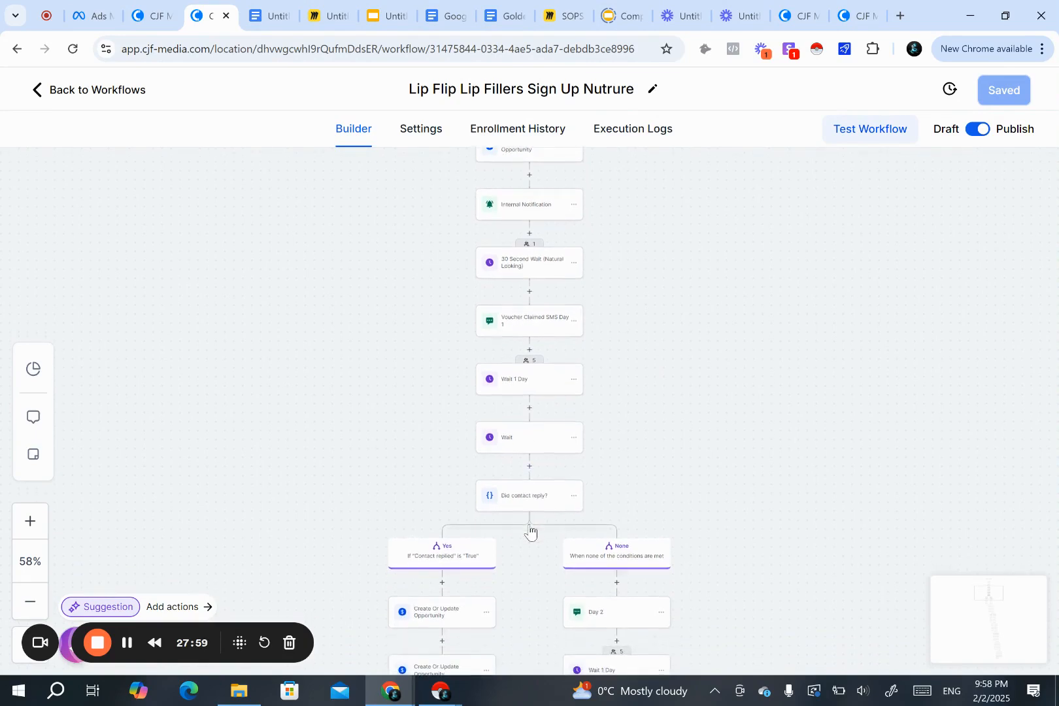
pyautogui.scroll(-3, 530, 533)
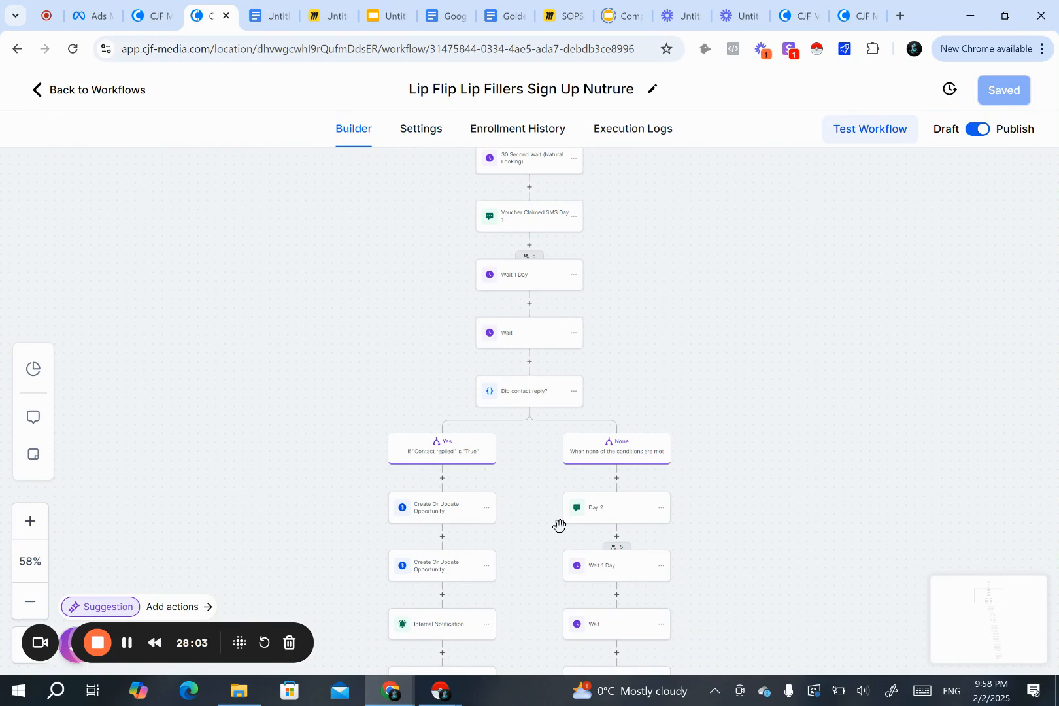
pyautogui.scroll(2, 497, 430)
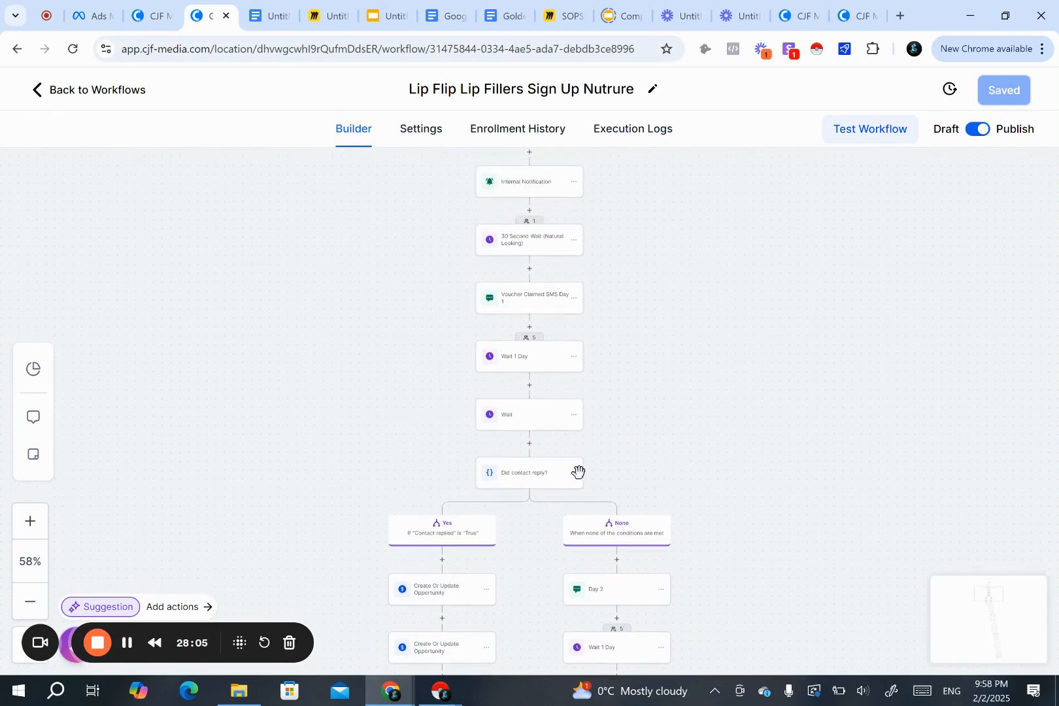
# - Examine the workflow's no-reply path, following the Day 2 to Day 14 messages, the waits between them and each Reply? condition
pyautogui.scroll(-1, 579, 473)
pyautogui.scroll(-2, 603, 530)
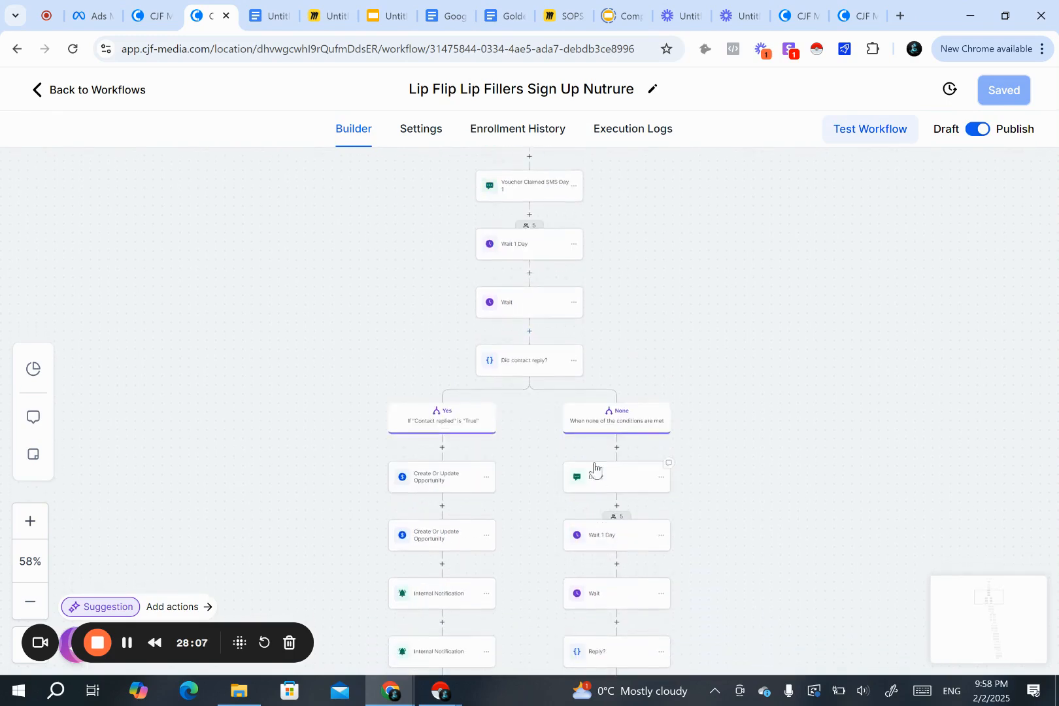
pyautogui.scroll(-6, 598, 496)
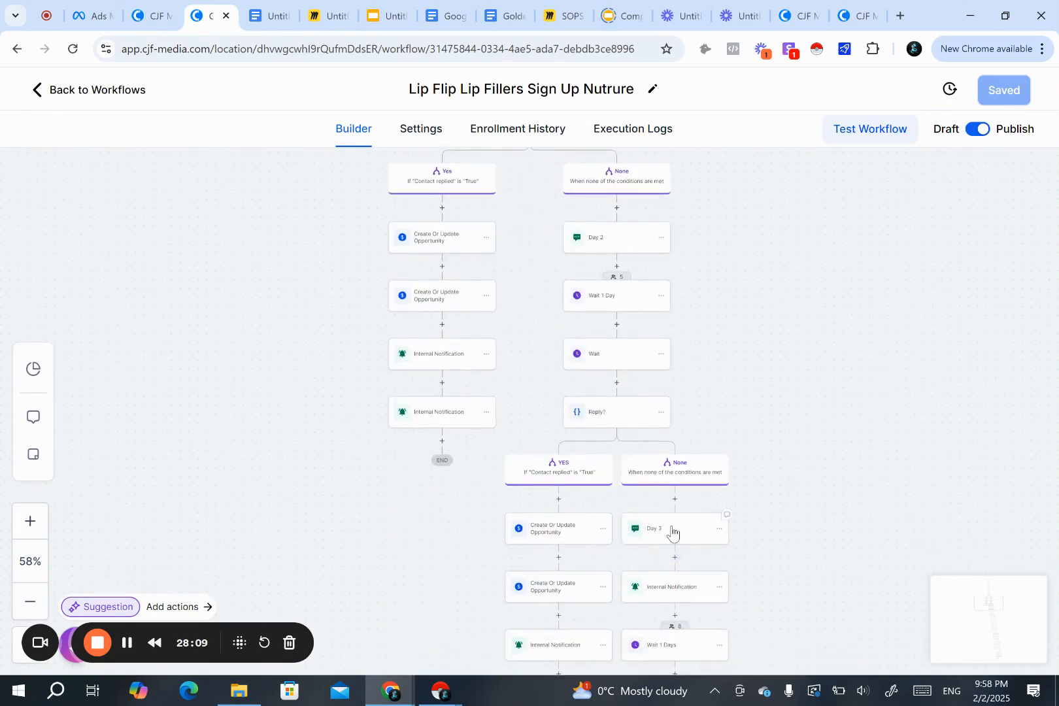
pyautogui.scroll(-2, 655, 539)
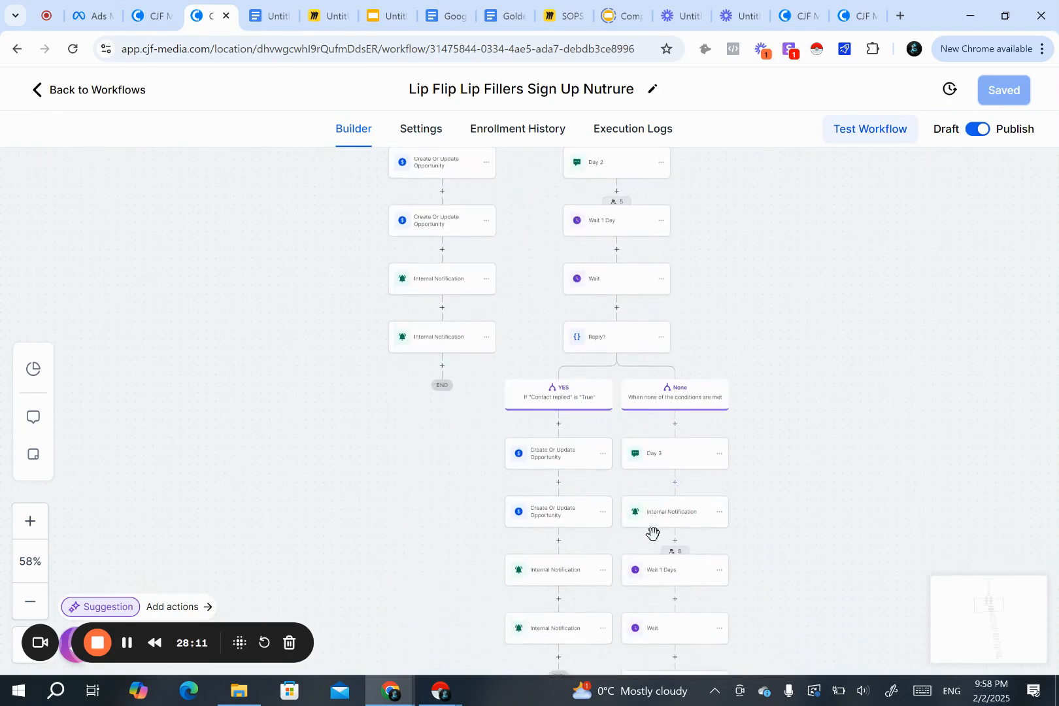
pyautogui.scroll(-12, 655, 458)
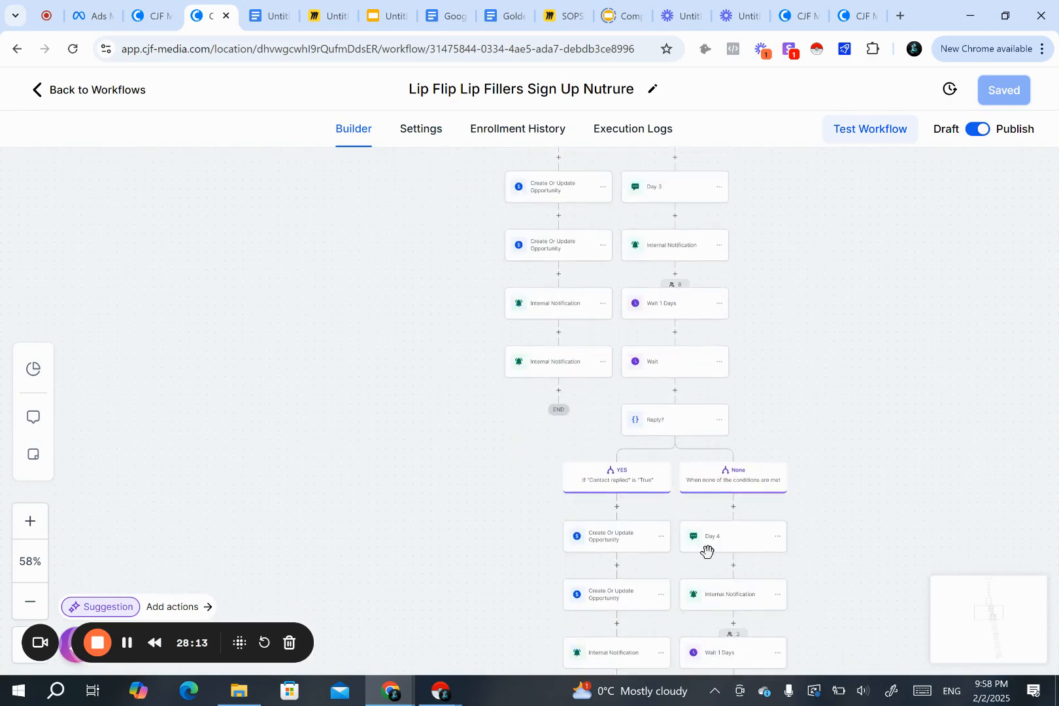
pyautogui.scroll(-5, 708, 554)
pyautogui.scroll(-9, 764, 492)
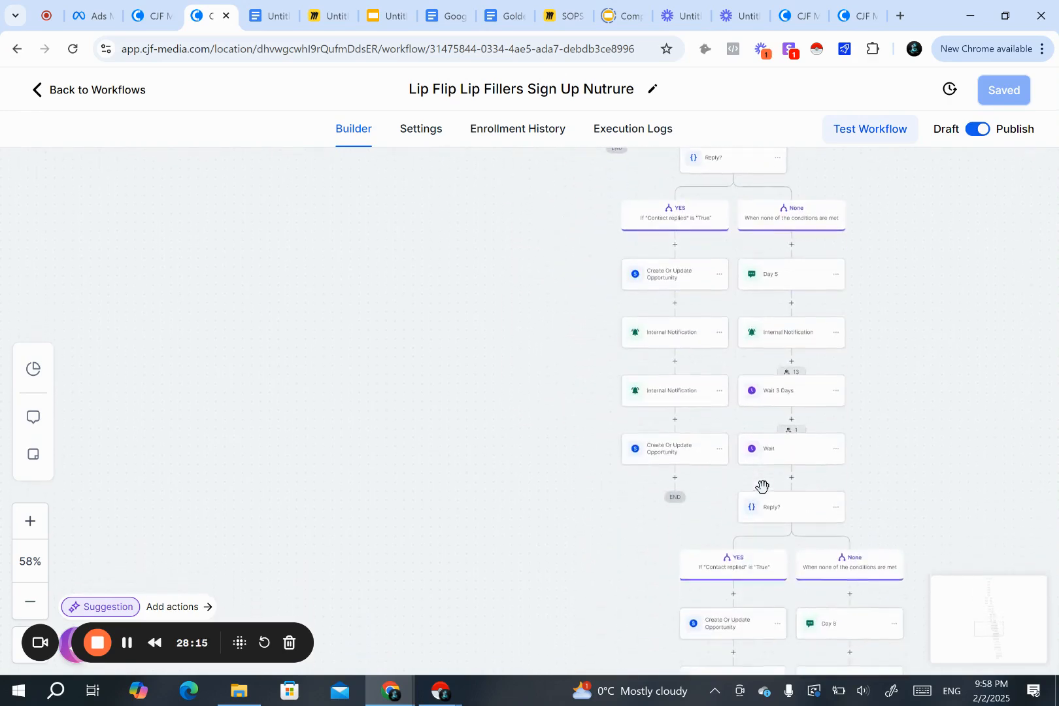
pyautogui.hscroll(2, 843, 520)
pyautogui.scroll(-2, 843, 516)
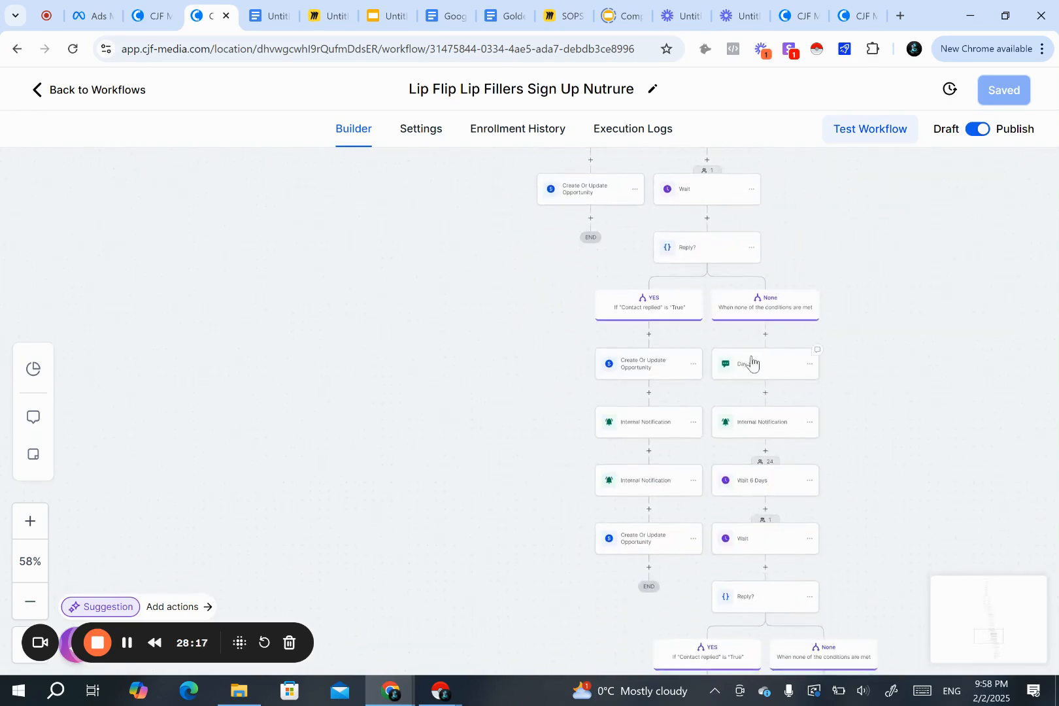
pyautogui.scroll(-7, 753, 373)
pyautogui.scroll(-6, 816, 497)
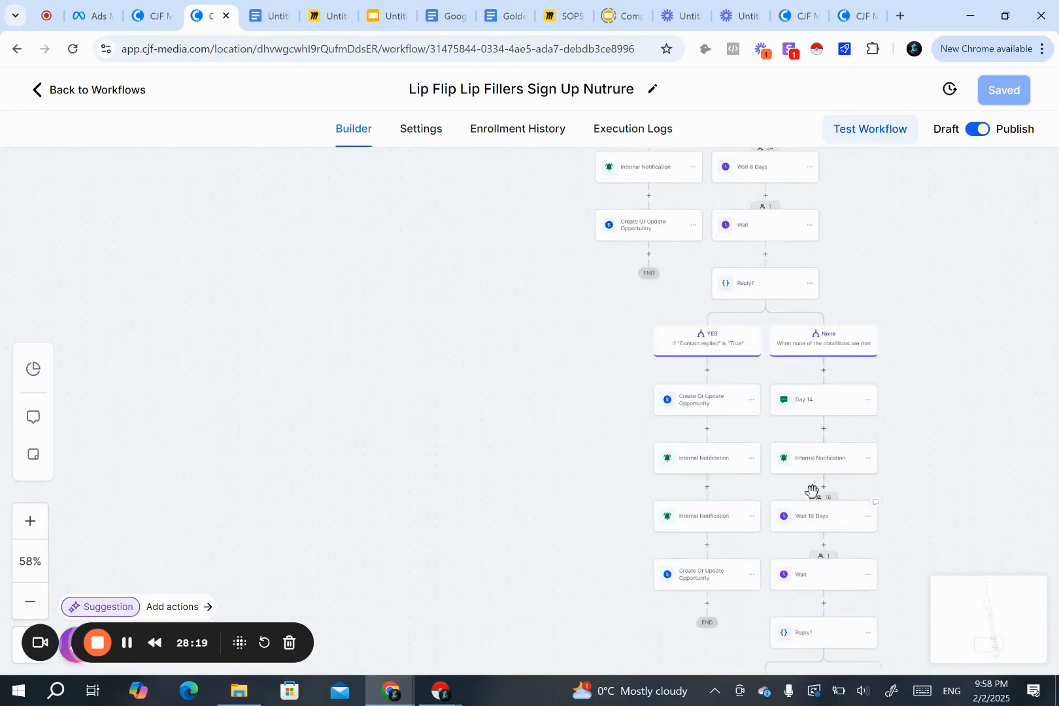
pyautogui.scroll(-8, 811, 490)
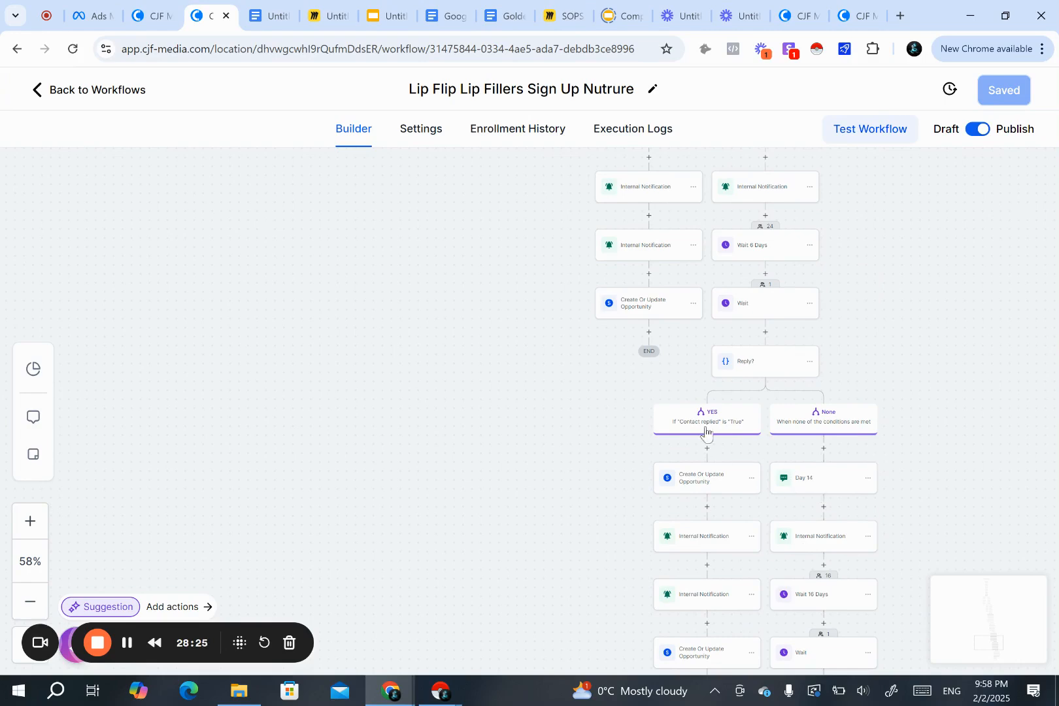
# - Recheck the workflow from Voucher Claimed SMS Day 1 to the Day 4 message, comparing the actions in the replied and None branches
pyautogui.scroll(-10, 703, 428)
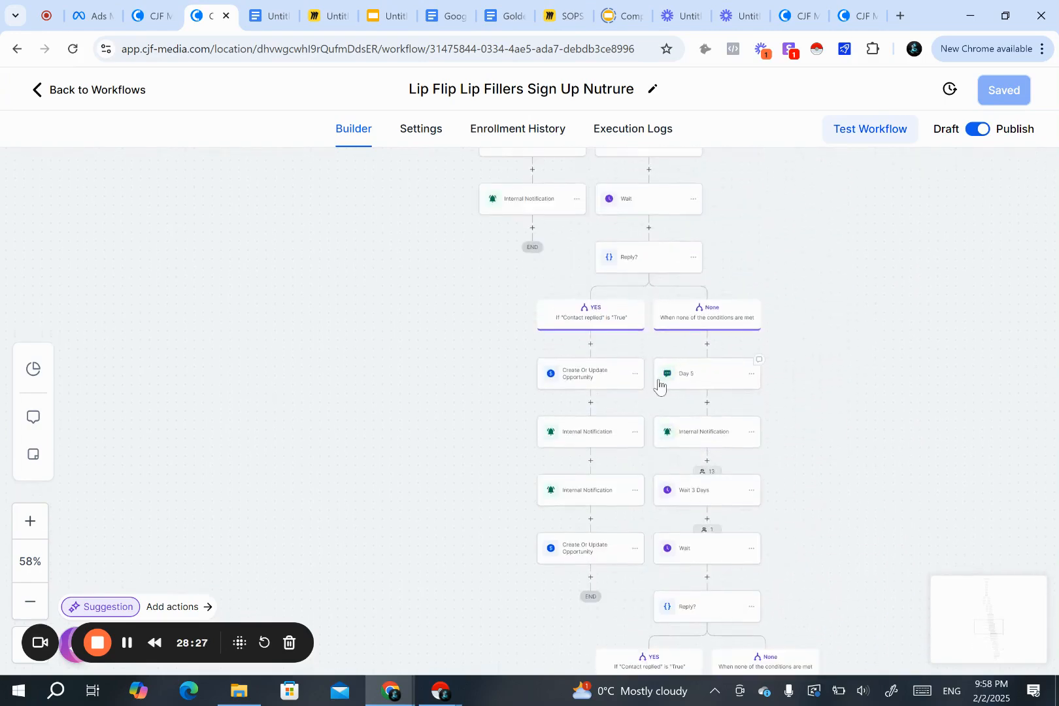
pyautogui.scroll(-10, 657, 382)
pyautogui.scroll(10, 658, 378)
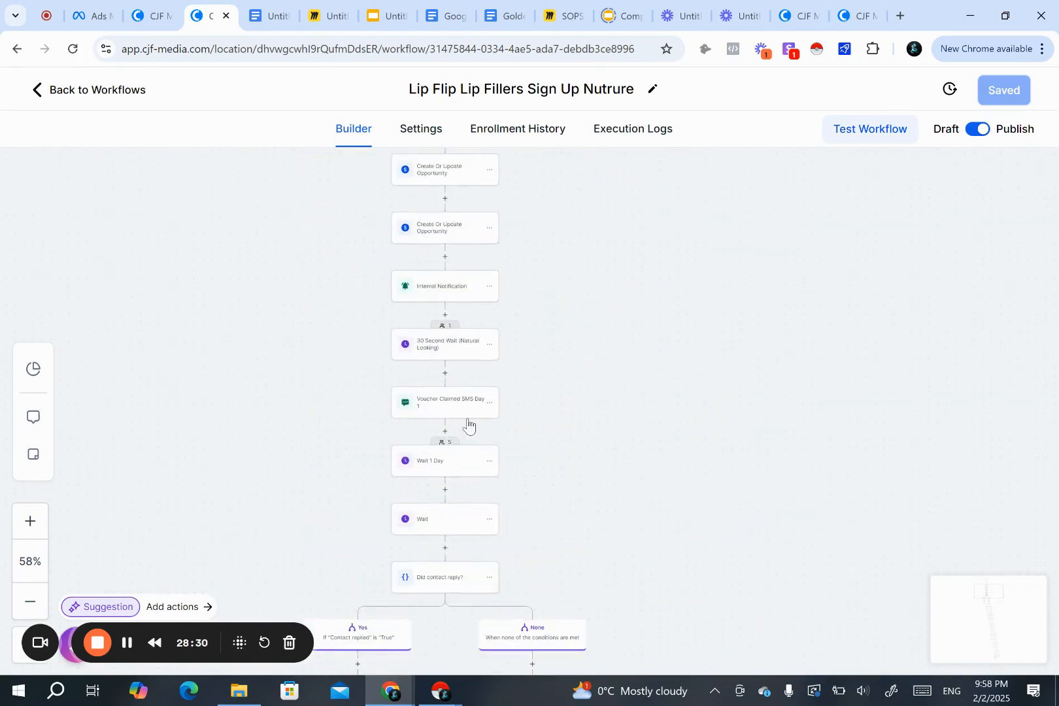
pyautogui.scroll(-10, 401, 484)
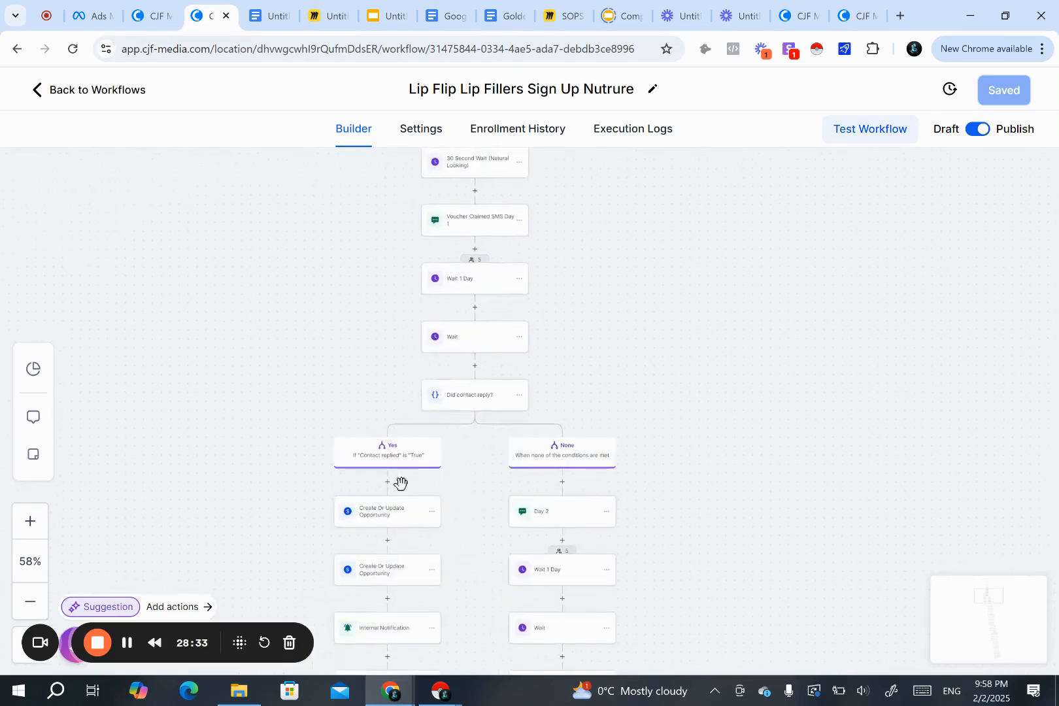
pyautogui.scroll(-10, 401, 491)
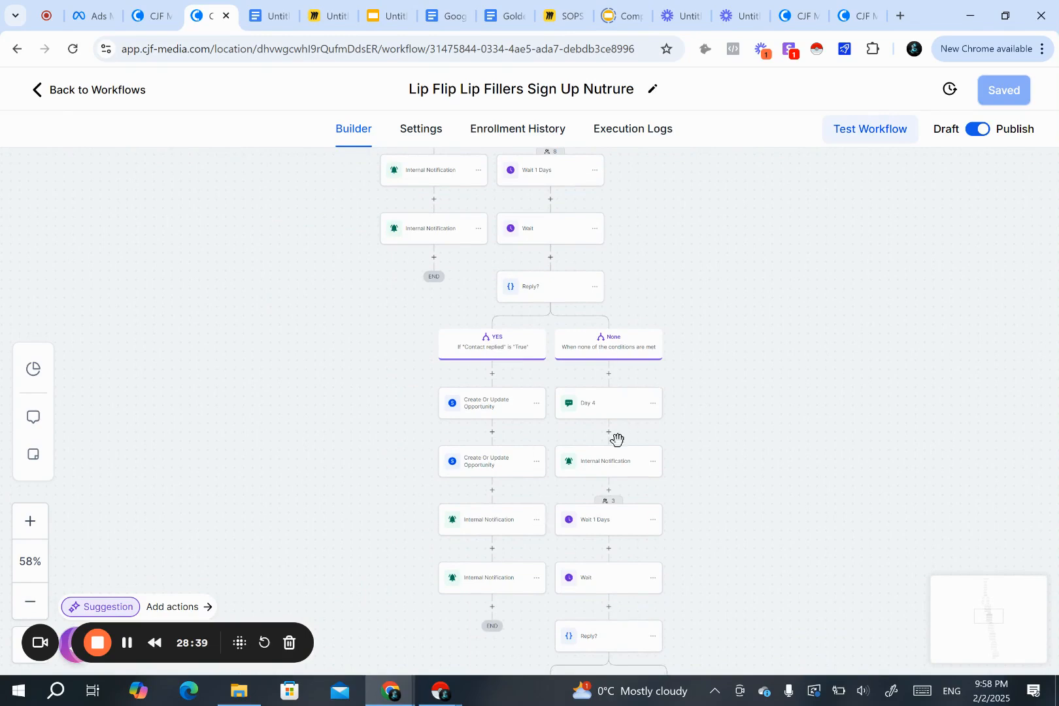
pyautogui.scroll(10, 625, 435)
pyautogui.scroll(7, 617, 439)
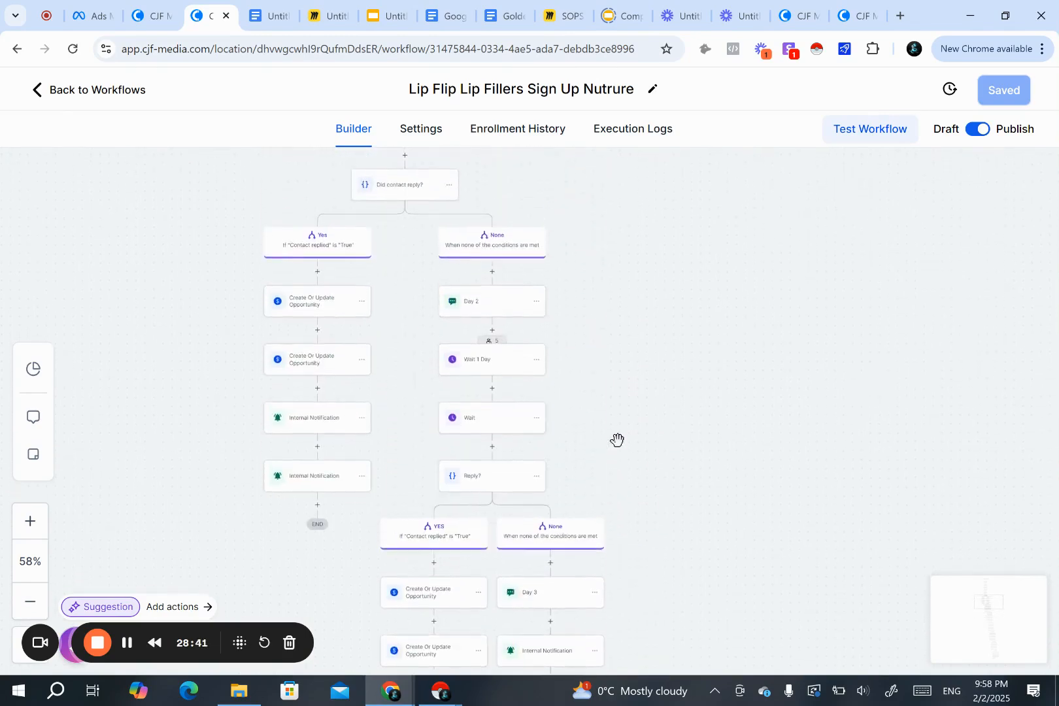
pyautogui.hscroll(-1, 617, 440)
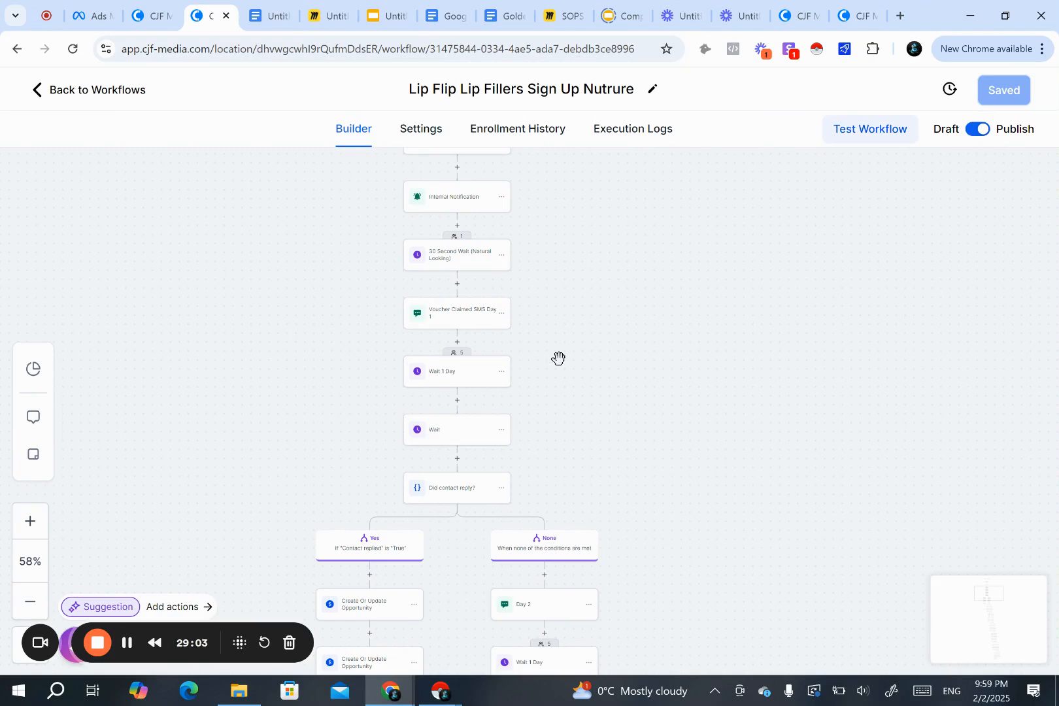
pyautogui.scroll(-1, 271, 412)
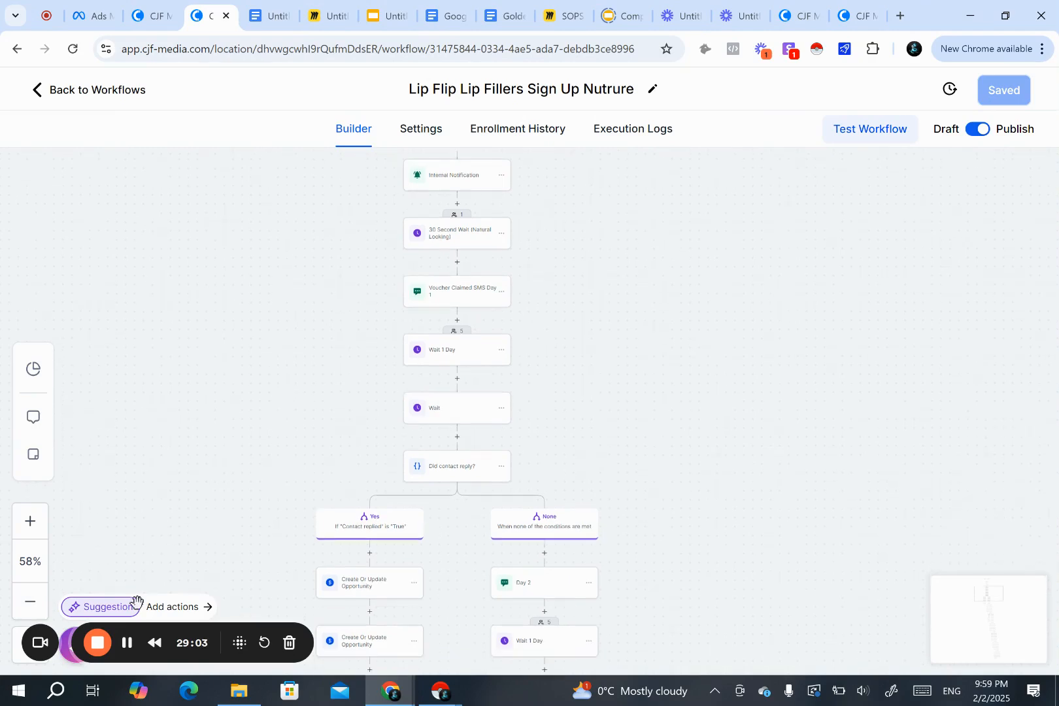
pyautogui.click(123, 644)
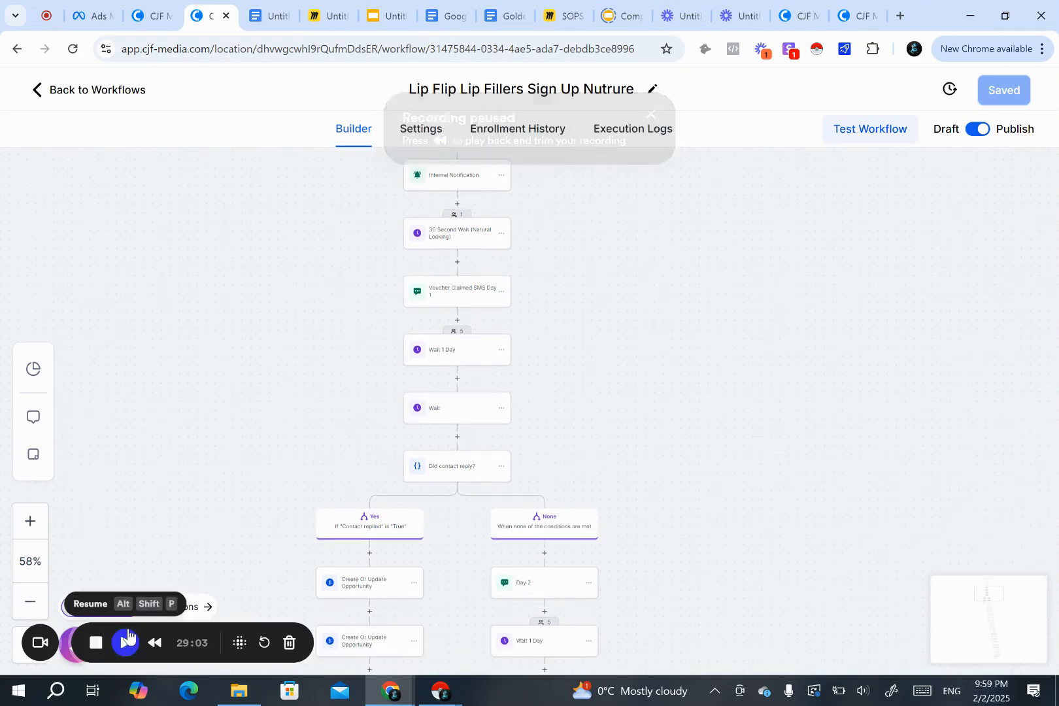
pyautogui.click(138, 643)
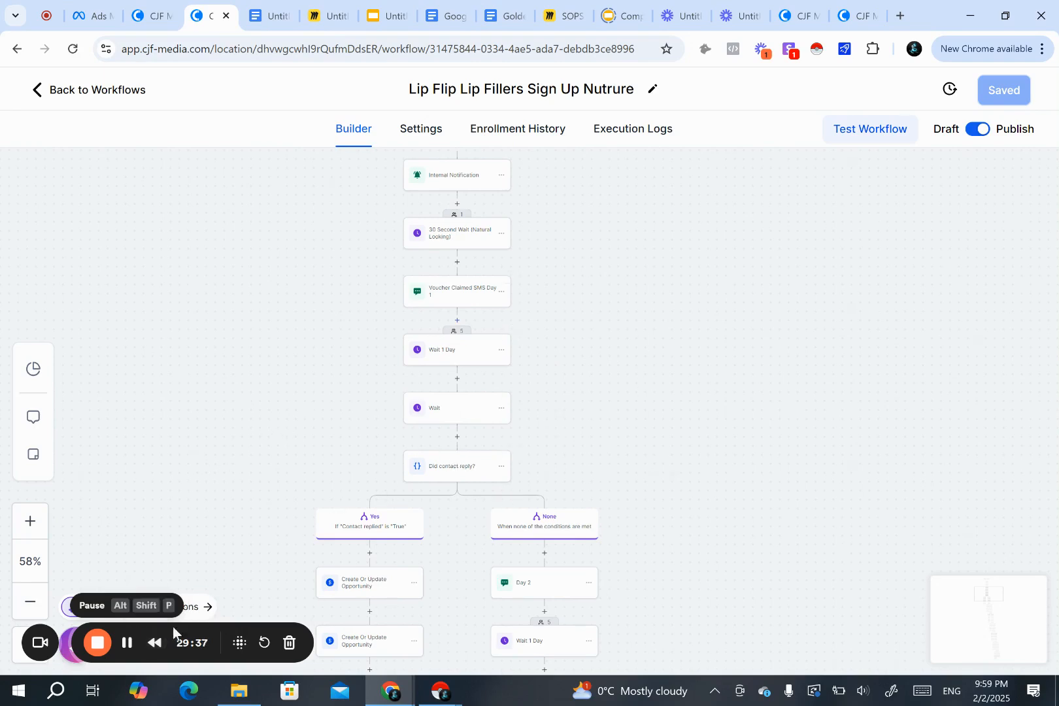
# - Switch to the lead's SMS conversation and highlight the Valentines Day Filler & Facial Package message and the question about weekend opening
pyautogui.hotkey('ctrl', 'shift', 'Tab')
pyautogui.scroll(-3, 557, 554)
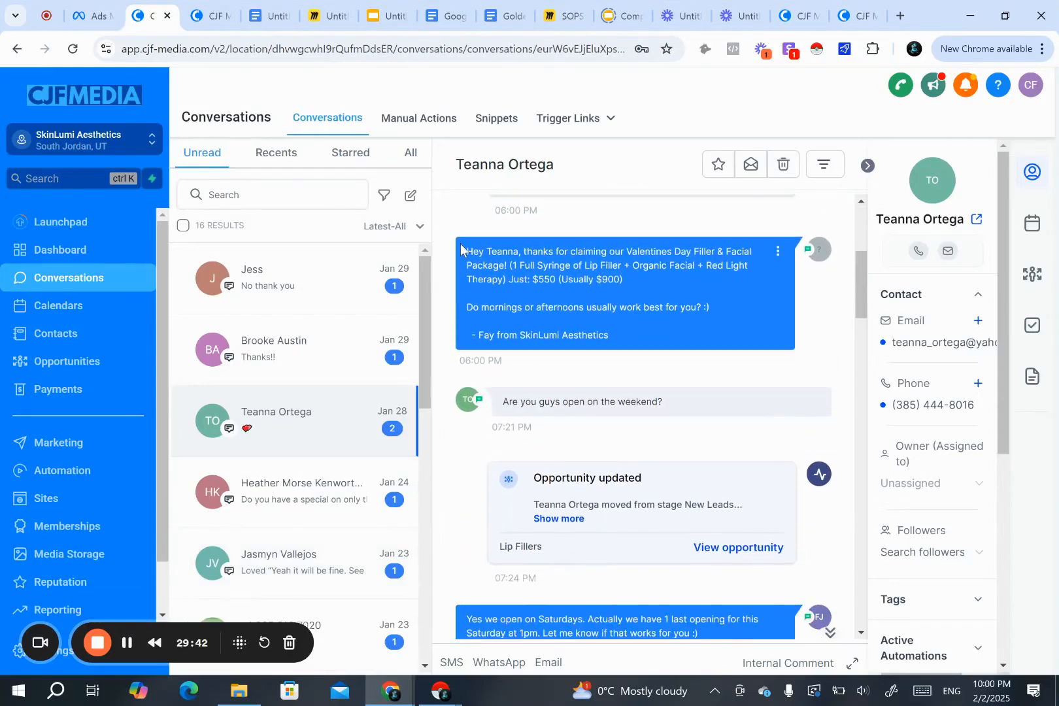
pyautogui.moveTo(462, 247); pyautogui.dragTo(623, 328)
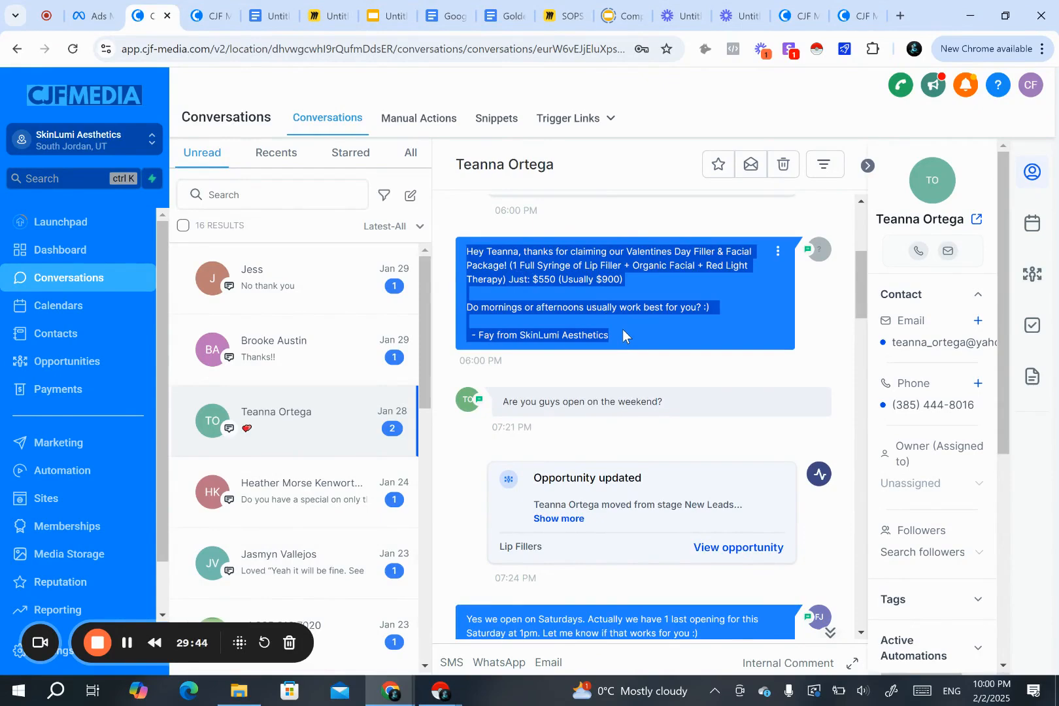
pyautogui.click(622, 328)
pyautogui.moveTo(663, 402); pyautogui.dragTo(506, 400)
pyautogui.scroll(-1, 506, 400)
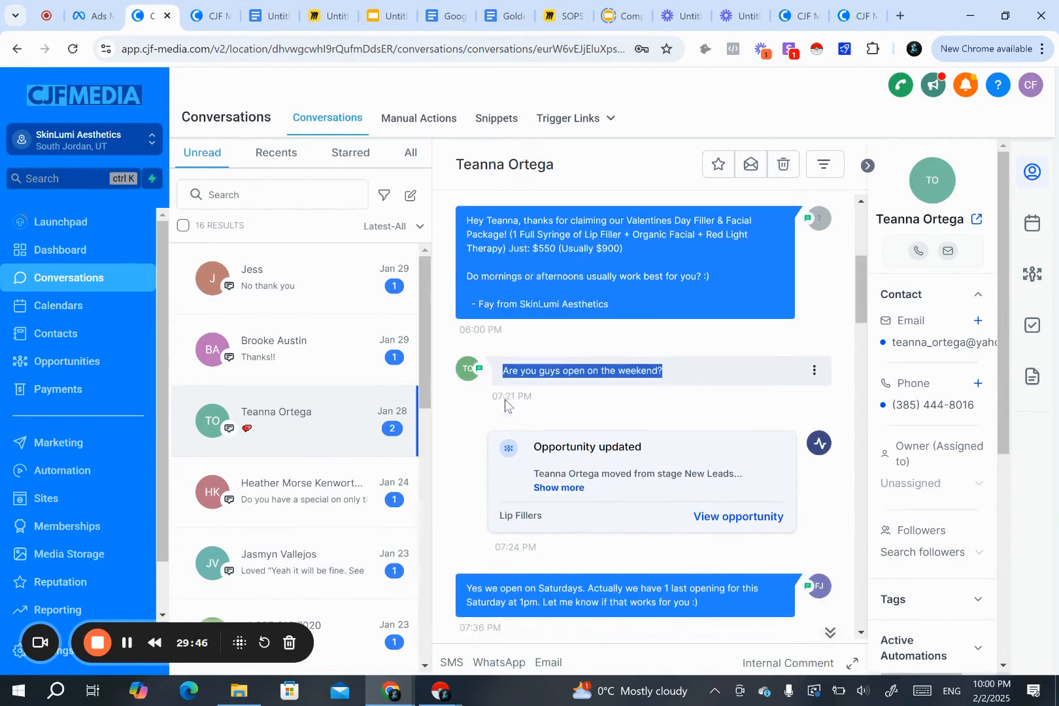
pyautogui.click(456, 439)
pyautogui.scroll(-1, 455, 439)
pyautogui.scroll(2, 456, 439)
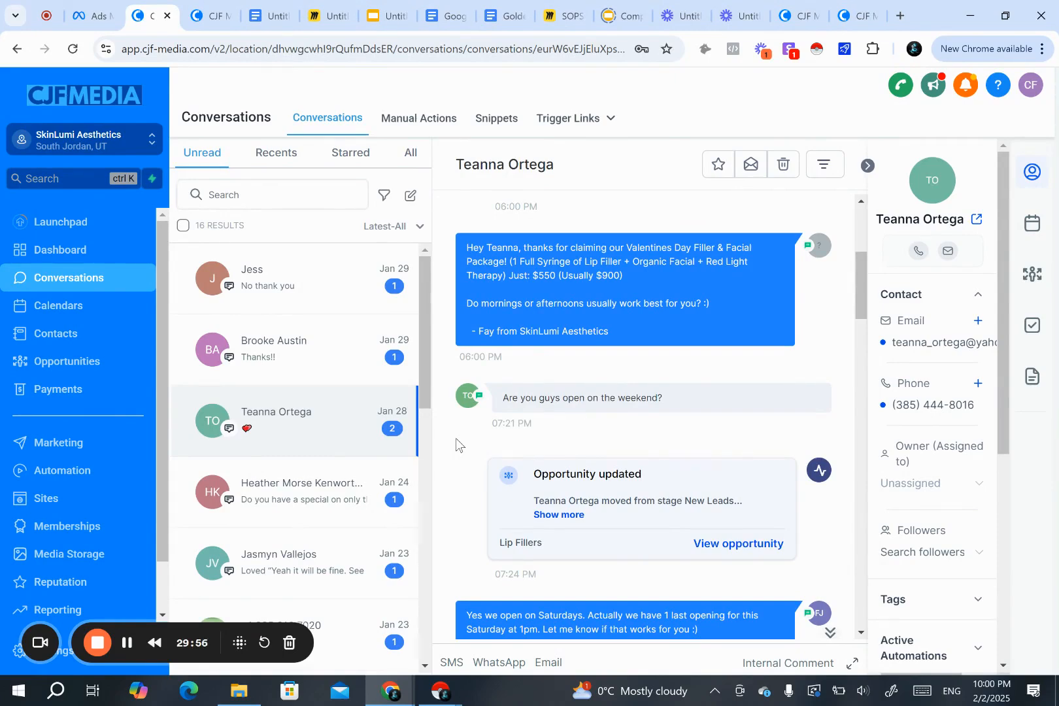
# - Read the scheduling exchange in the conversation, highlighting the lead's questions about moving to the next week and how long an appointment takes
pyautogui.scroll(-5, 456, 438)
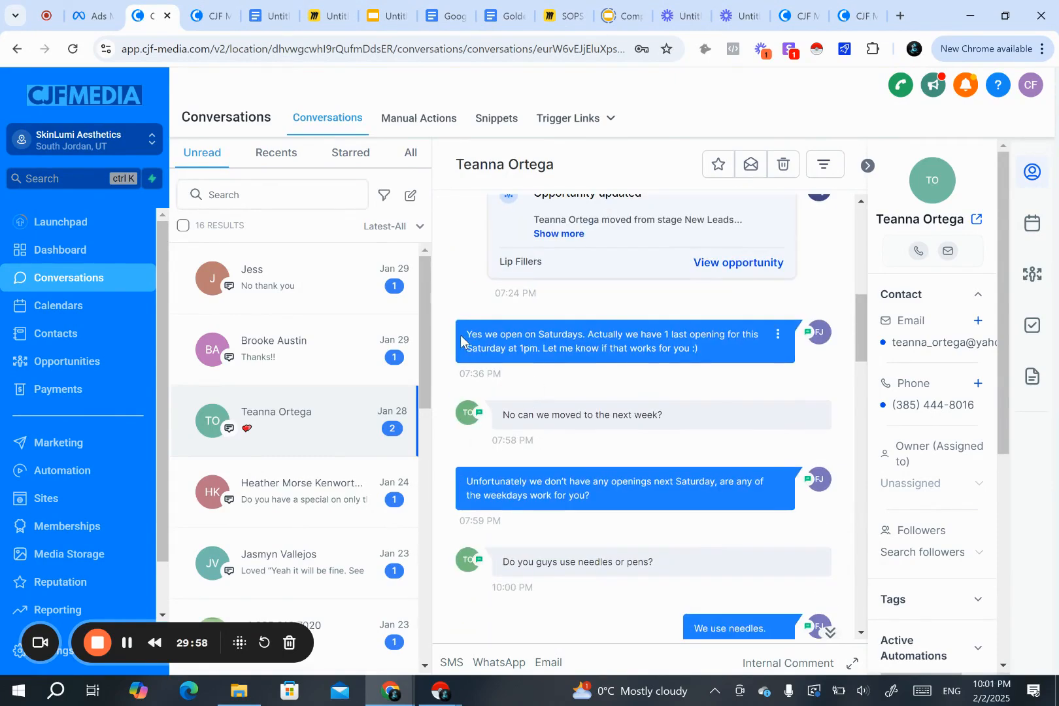
pyautogui.scroll(-1, 460, 336)
pyautogui.moveTo(495, 392); pyautogui.dragTo(674, 397)
pyautogui.click(674, 397)
pyautogui.scroll(-3, 671, 391)
pyautogui.scroll(-3, 558, 549)
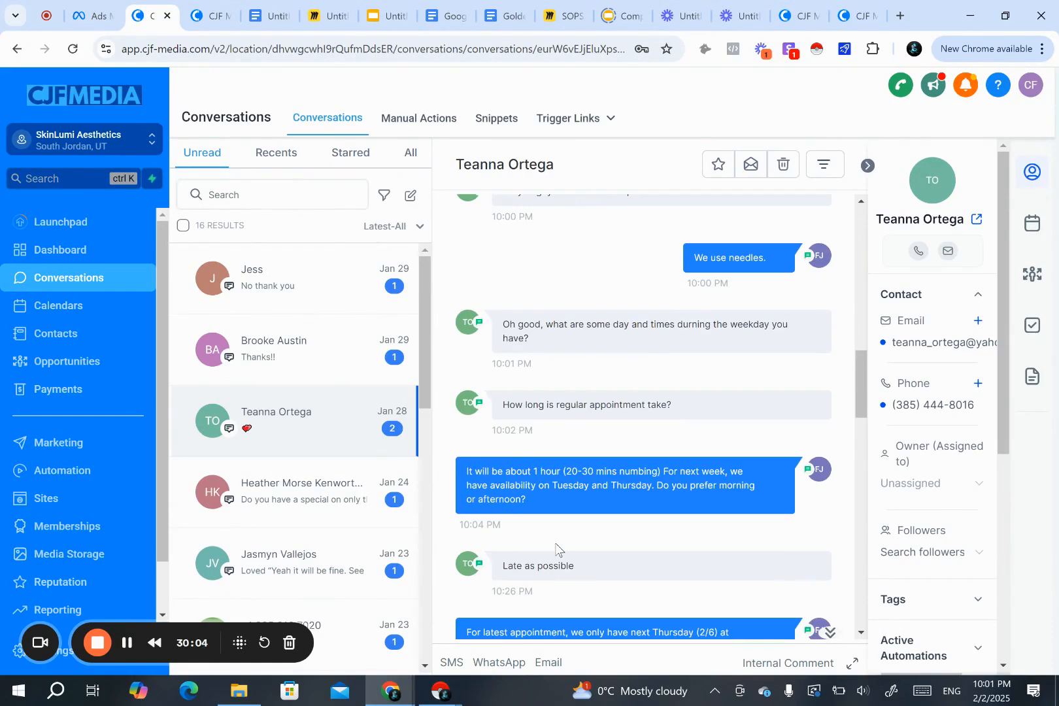
pyautogui.moveTo(495, 404); pyautogui.dragTo(703, 421)
pyautogui.scroll(-5, 701, 421)
pyautogui.scroll(-10, 700, 422)
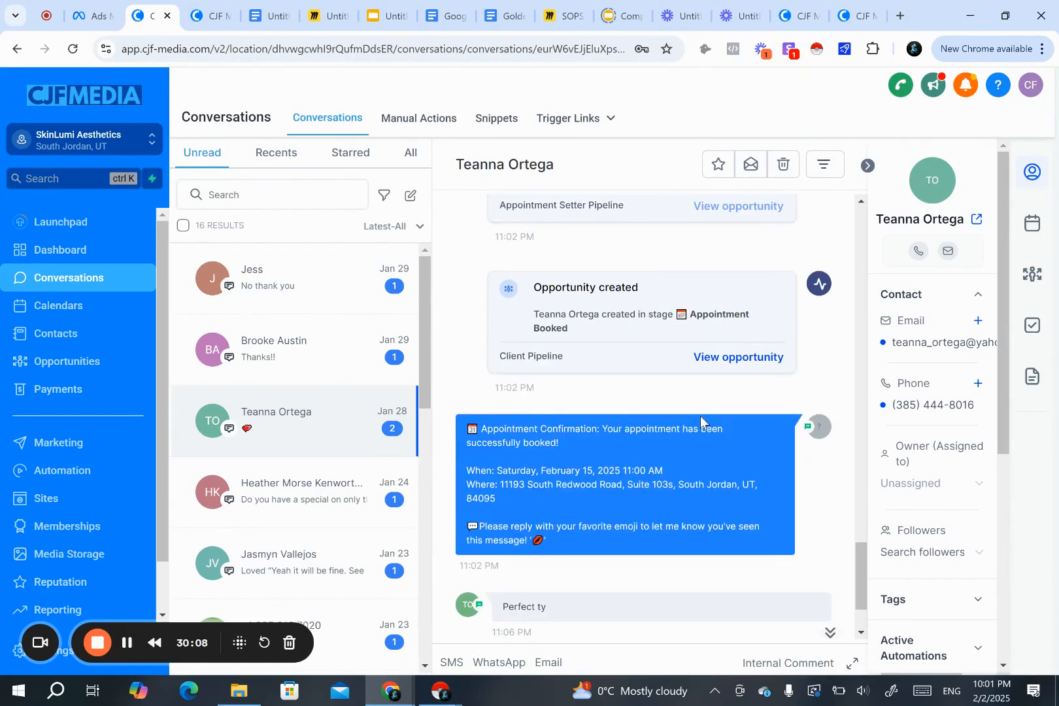
# - Highlight the appointment confirmation message and its date, check the lead's replies to it, and return to the first package message
pyautogui.moveTo(466, 418); pyautogui.dragTo(570, 525)
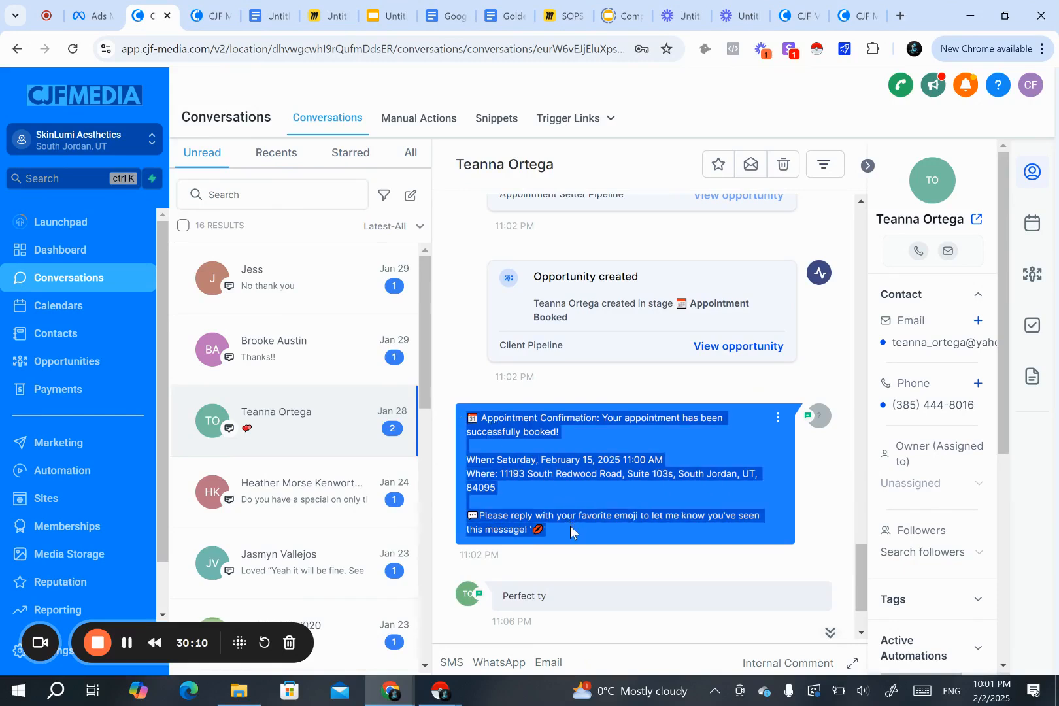
pyautogui.scroll(-1, 571, 526)
pyautogui.scroll(1, 570, 526)
pyautogui.click(570, 526)
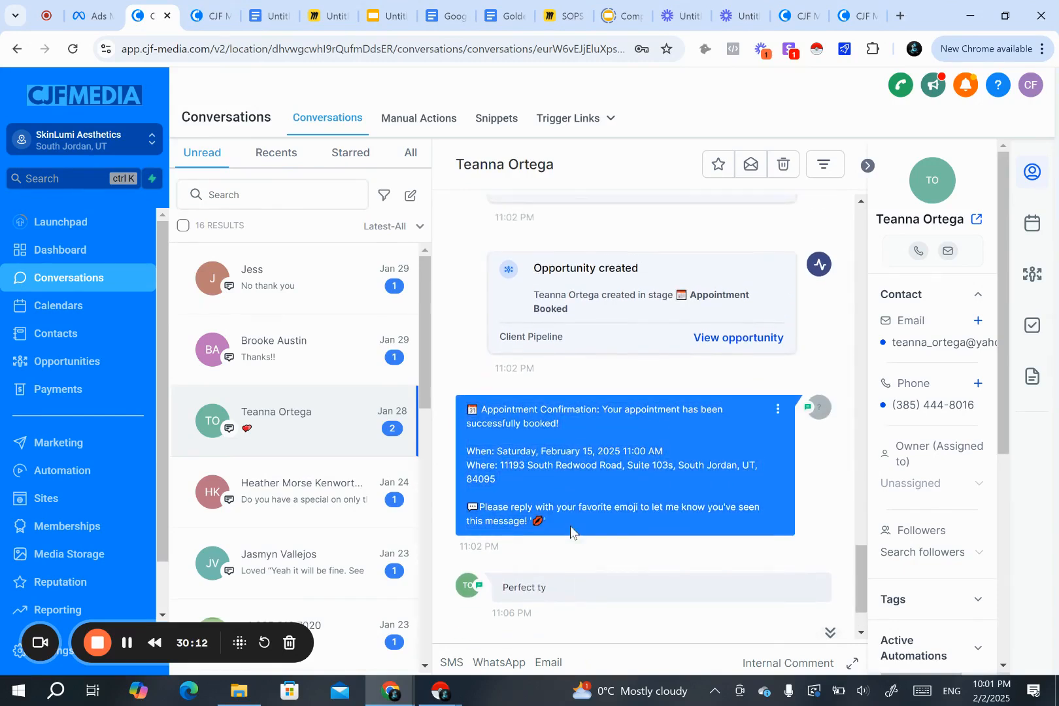
pyautogui.moveTo(599, 451); pyautogui.dragTo(518, 455)
pyautogui.click(517, 456)
pyautogui.scroll(-1, 517, 457)
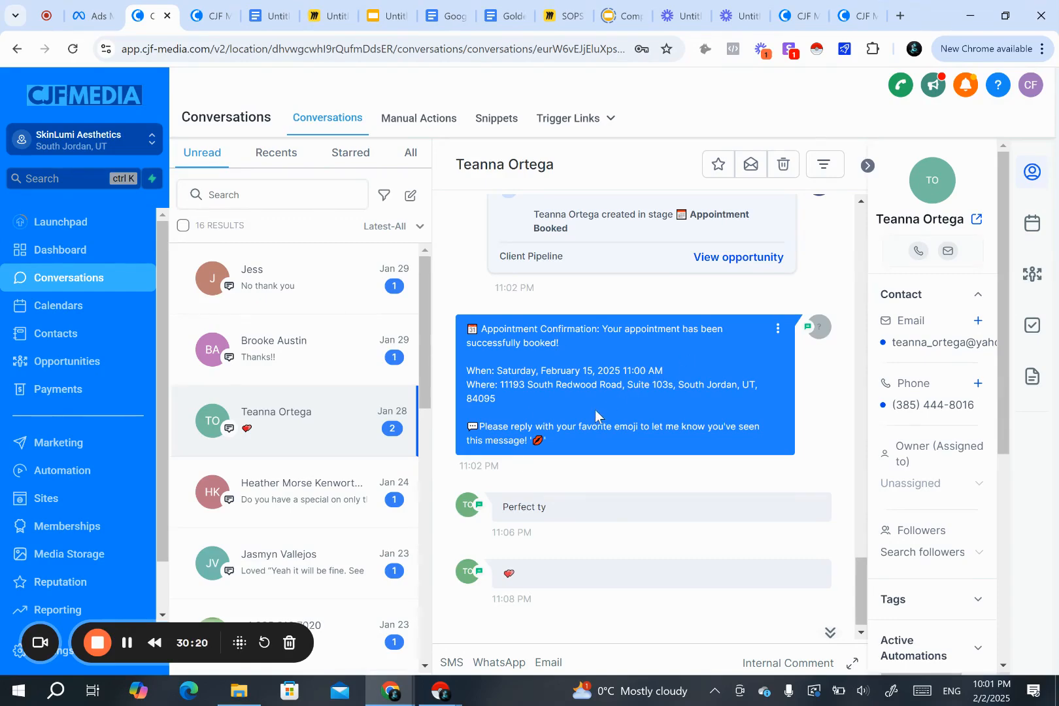
pyautogui.scroll(10, 639, 456)
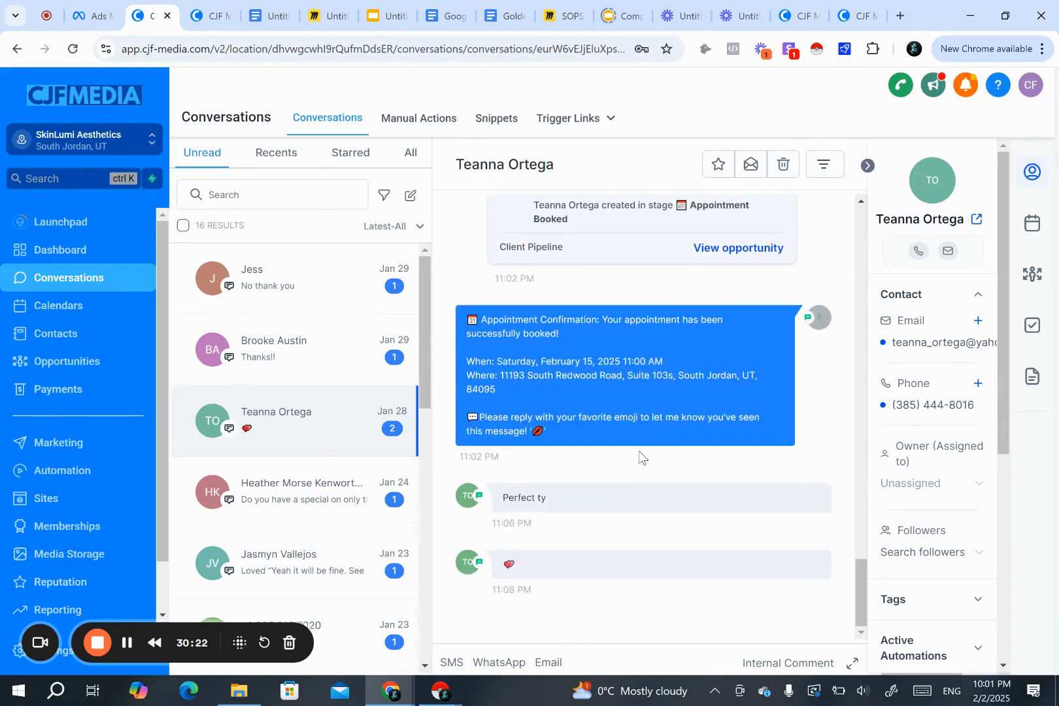
pyautogui.scroll(10, 639, 456)
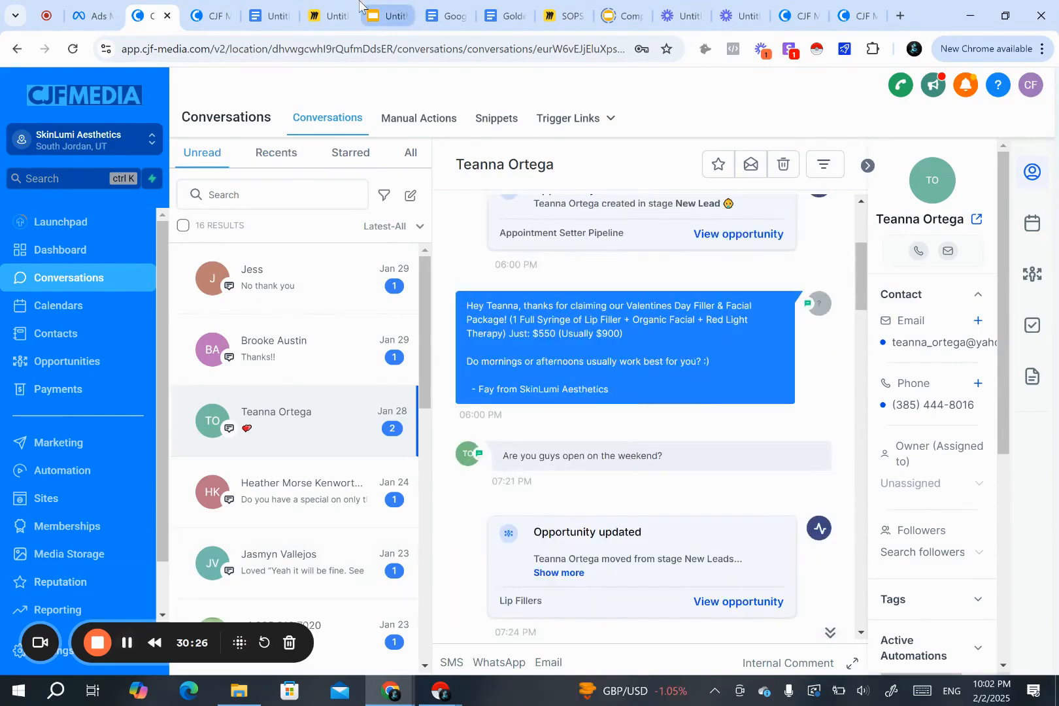
# - Switch to the Miro funnel board and review the path from the golden offer to scheduled appointment and new clients
pyautogui.click(337, 12)
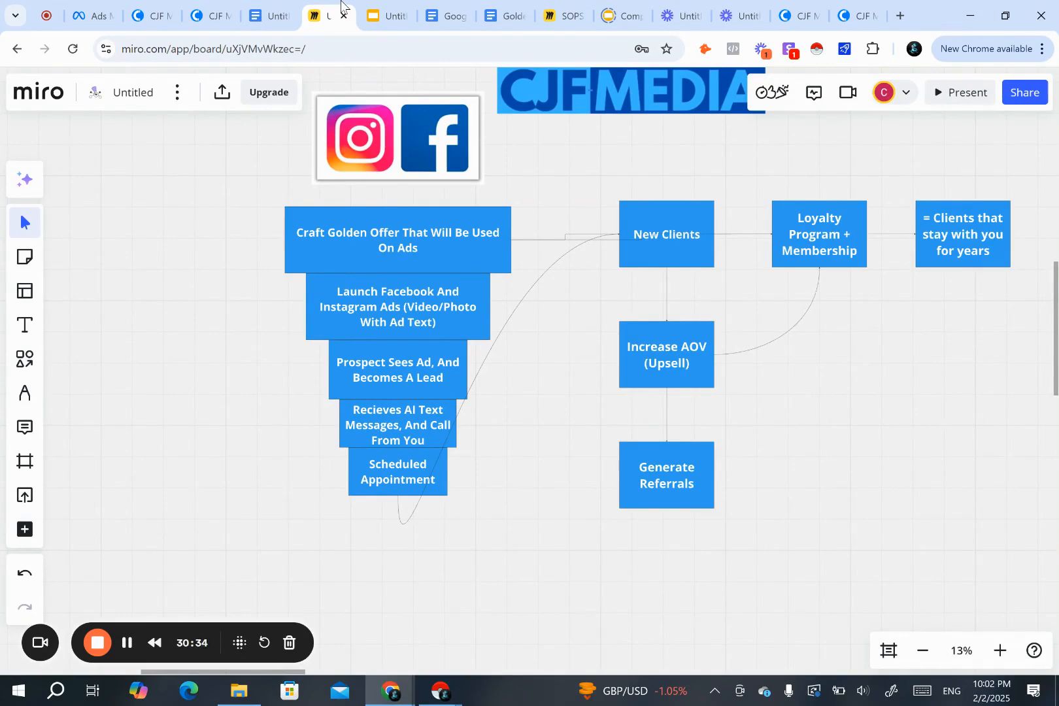
pyautogui.hotkey('shift', 'Tab')
pyautogui.click(189, 256)
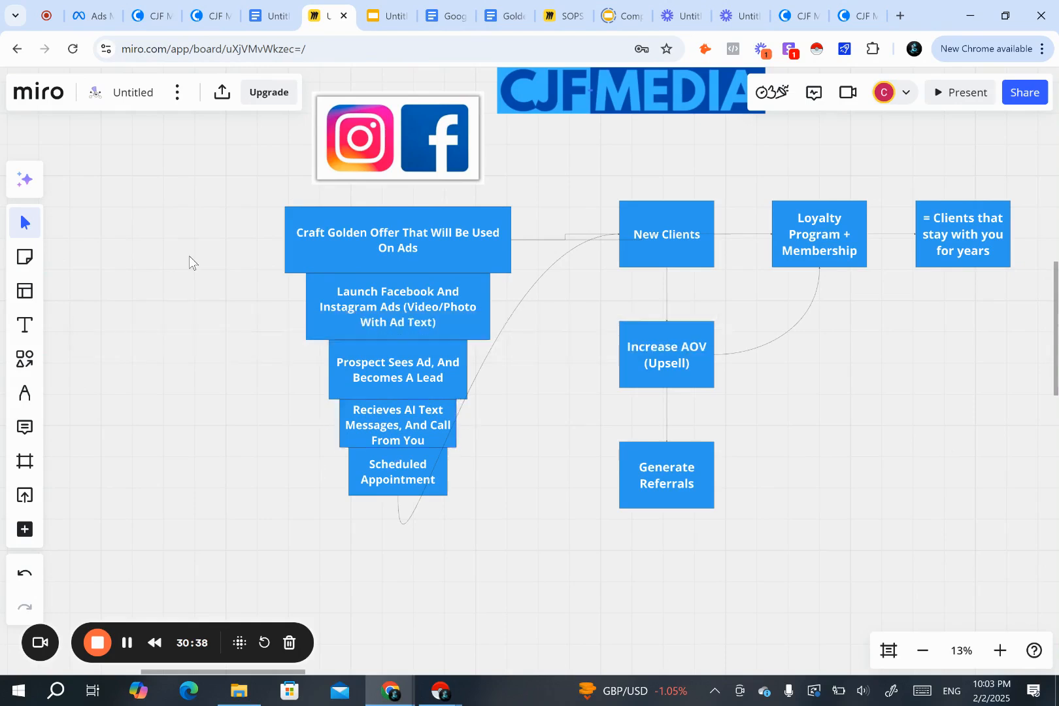
pyautogui.hotkey('shift', 'Tab')
pyautogui.click(248, 214)
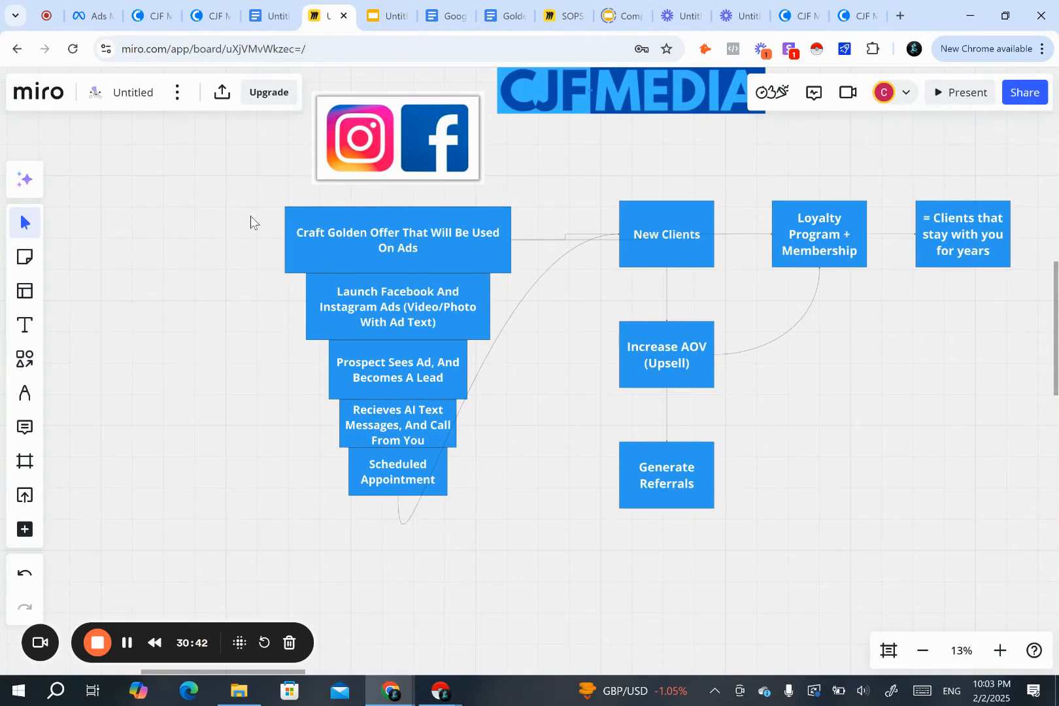